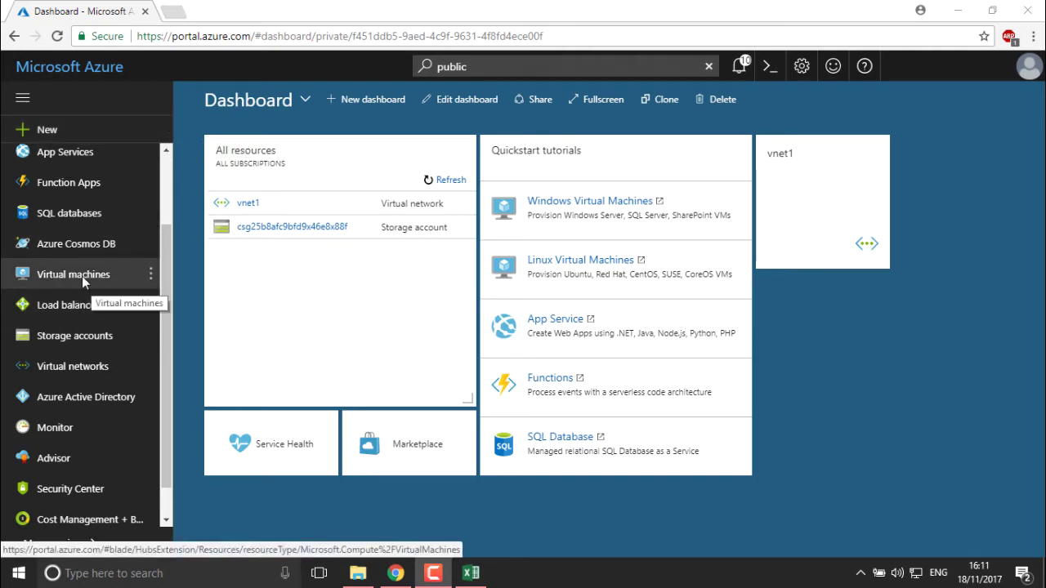
left_click(36, 132)
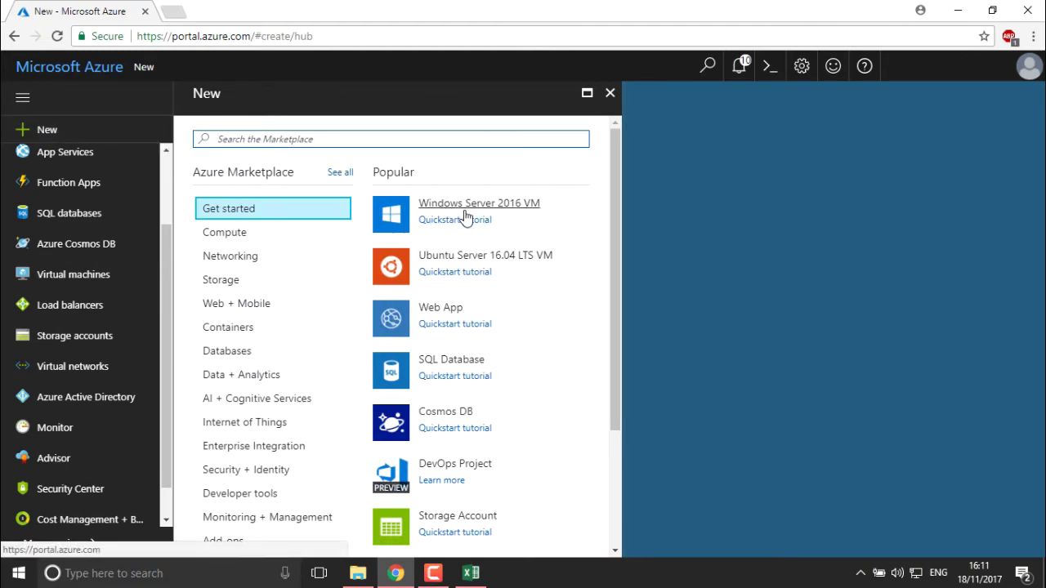
left_click(325, 233)
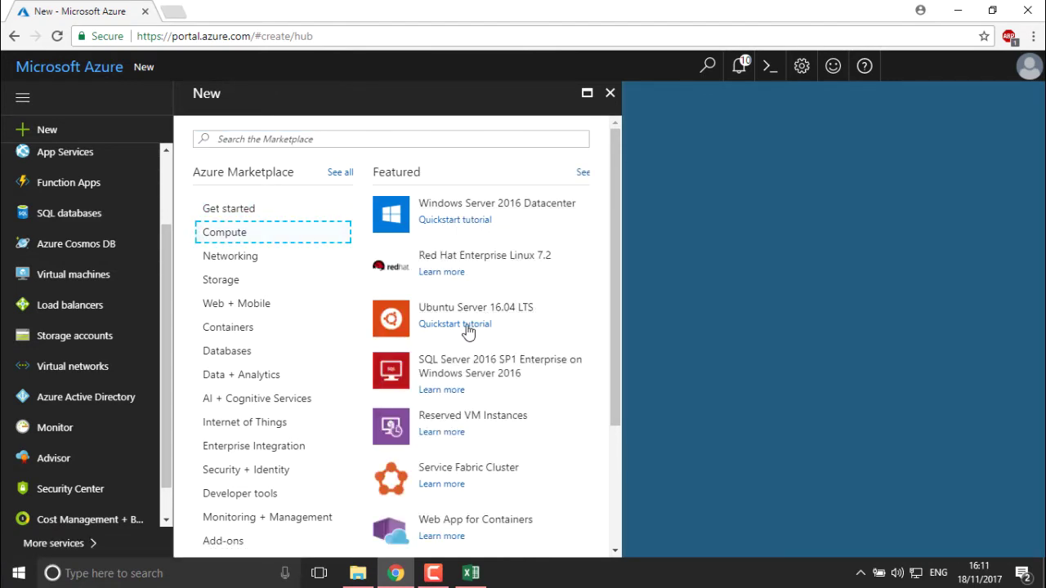
left_click(823, 369)
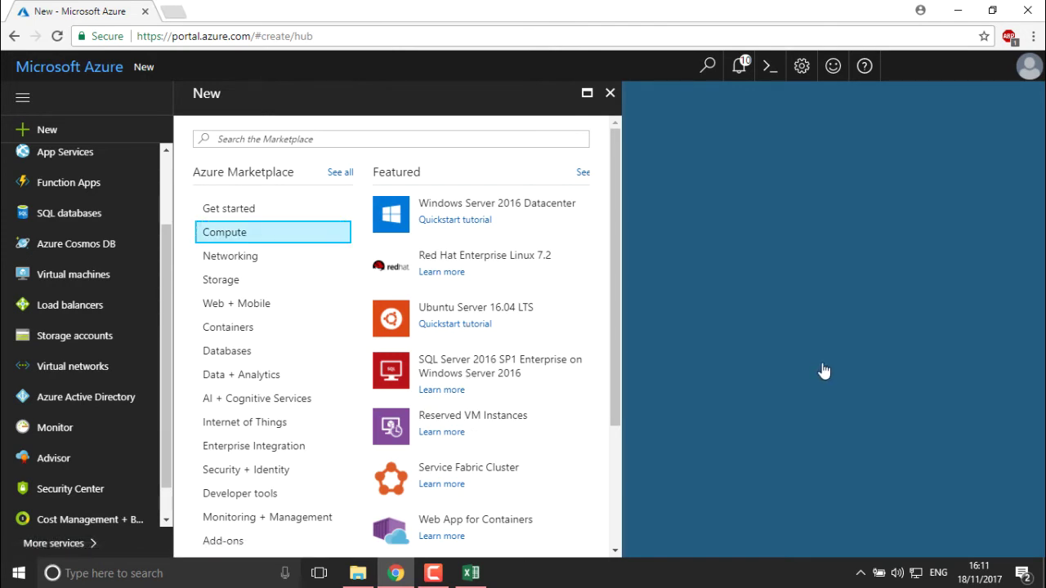
left_click(611, 95)
- Start adding a virtual machine and choose the [smalldisk] Windows Server 2008 R2 SP1 image from the Windows Server operating system offerings
left_click(74, 278)
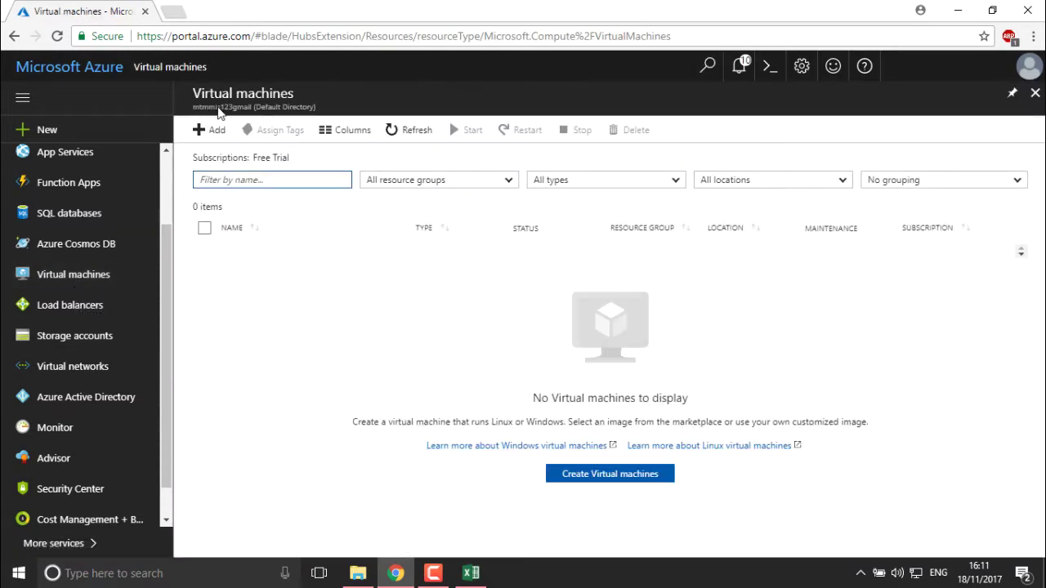
left_click(208, 142)
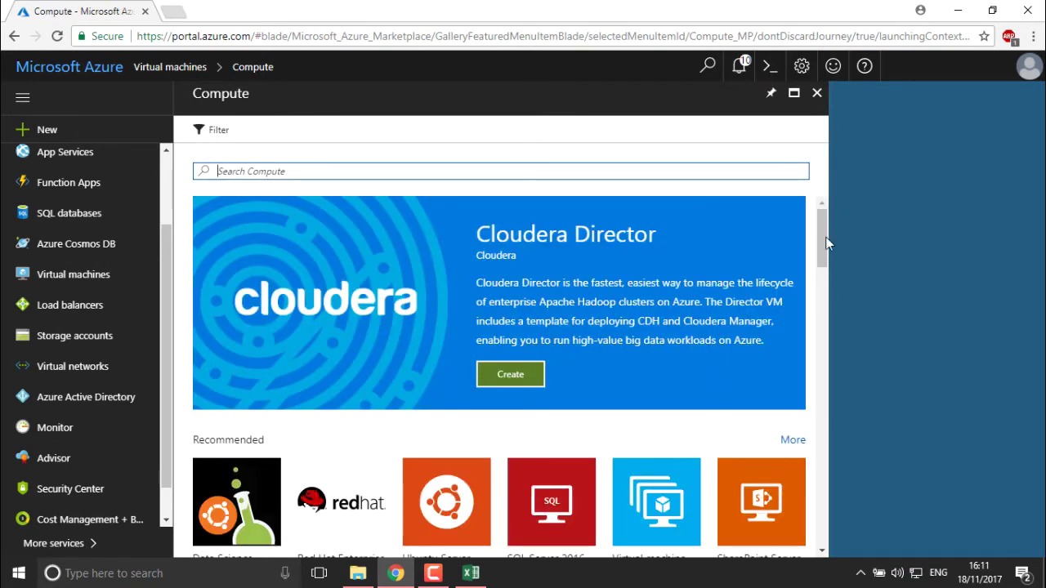
mouse_move(820, 236)
left_mouse_down()
mouse_move(822, 275)
mouse_move(821, 256)
left_mouse_up()
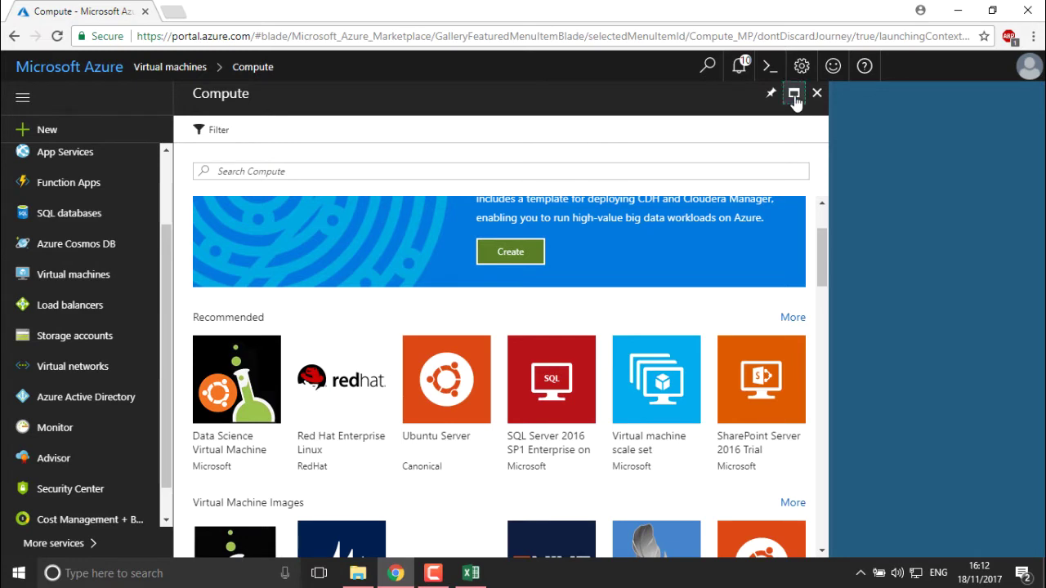
left_click(794, 94)
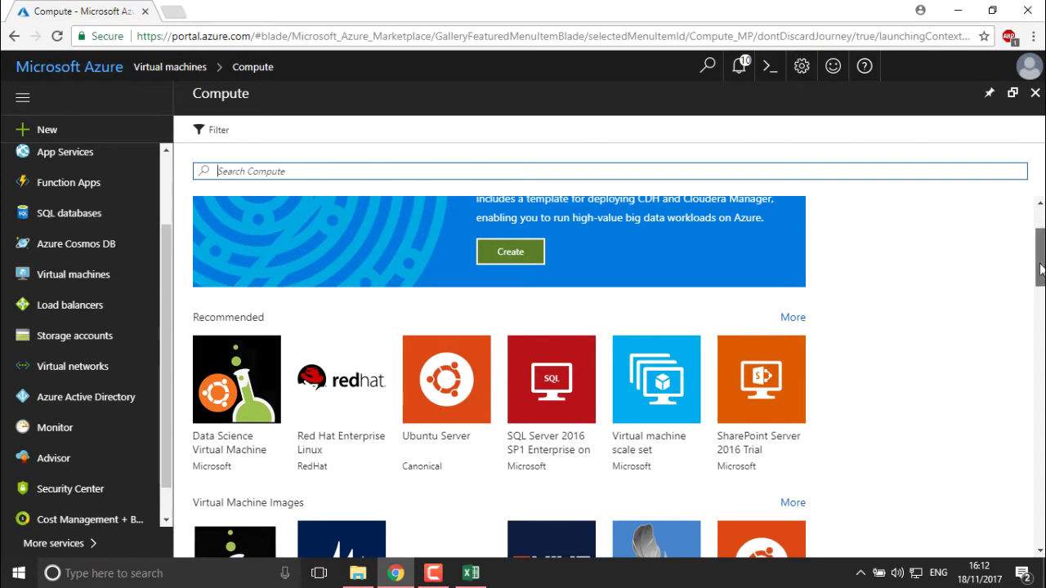
left_click_drag(1041, 270, 1041, 343)
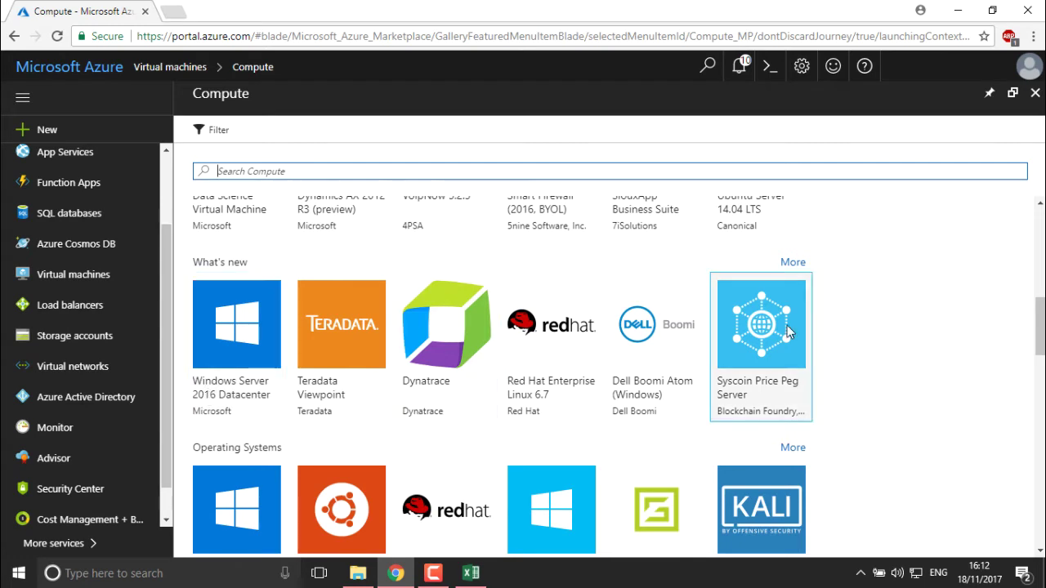
scroll(1040, 343, "down", 2)
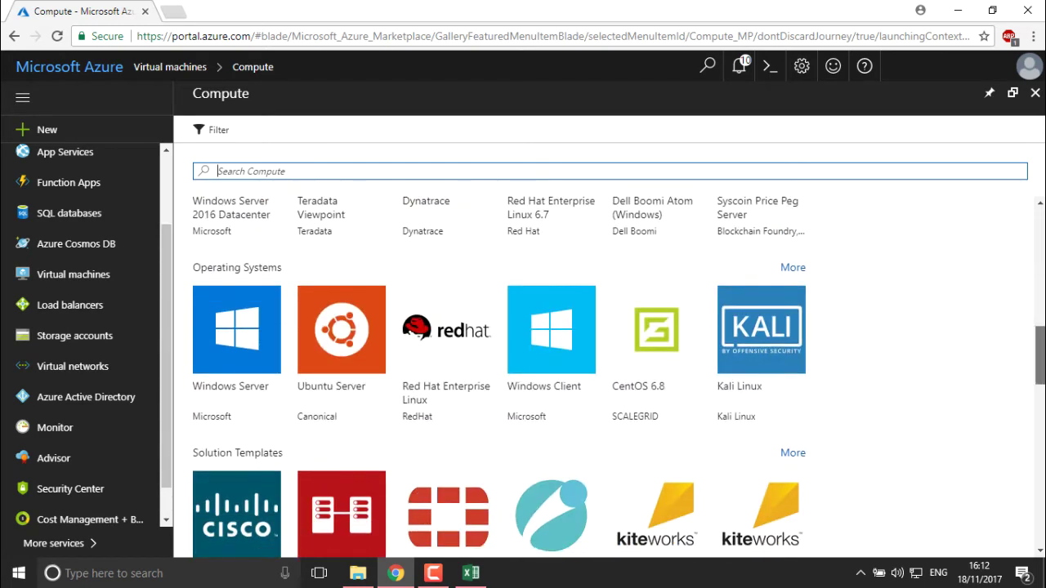
left_click(252, 346)
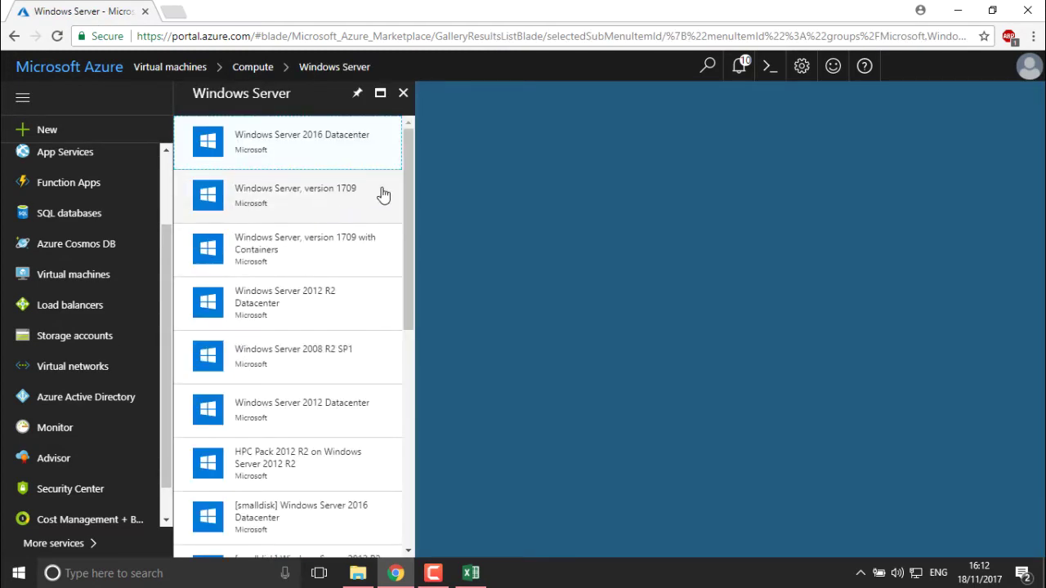
left_click_drag(405, 186, 410, 378)
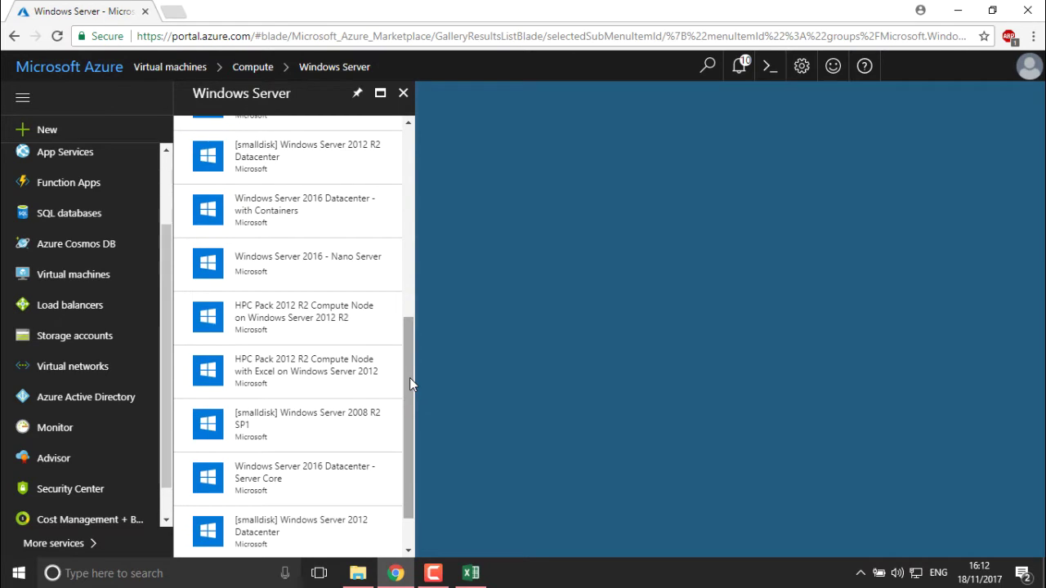
left_click(351, 418)
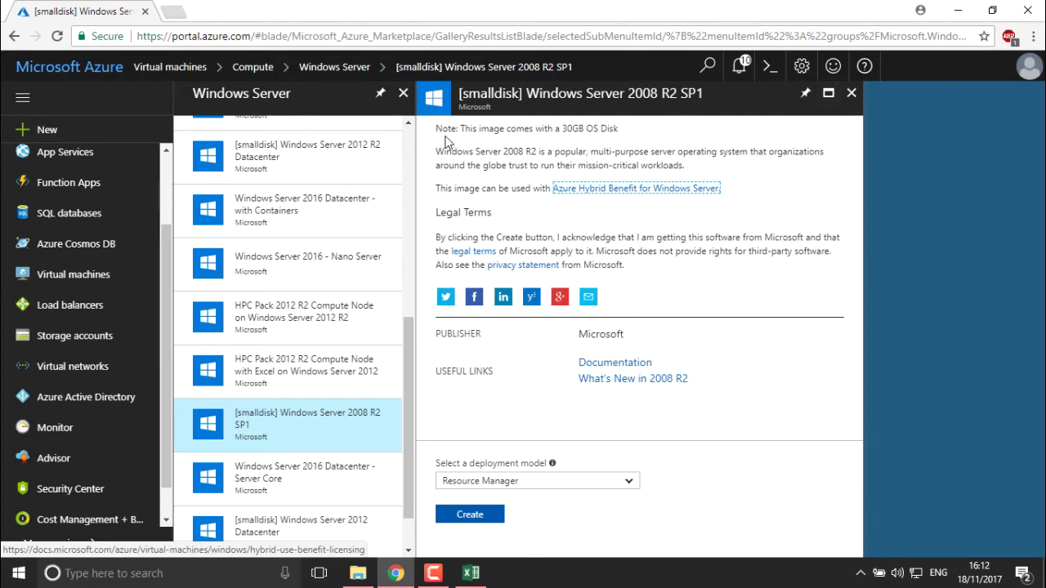
- Read the image description, including the OS disk size note, intended workloads and Azure Hybrid Benefit information
left_click_drag(481, 129, 626, 131)
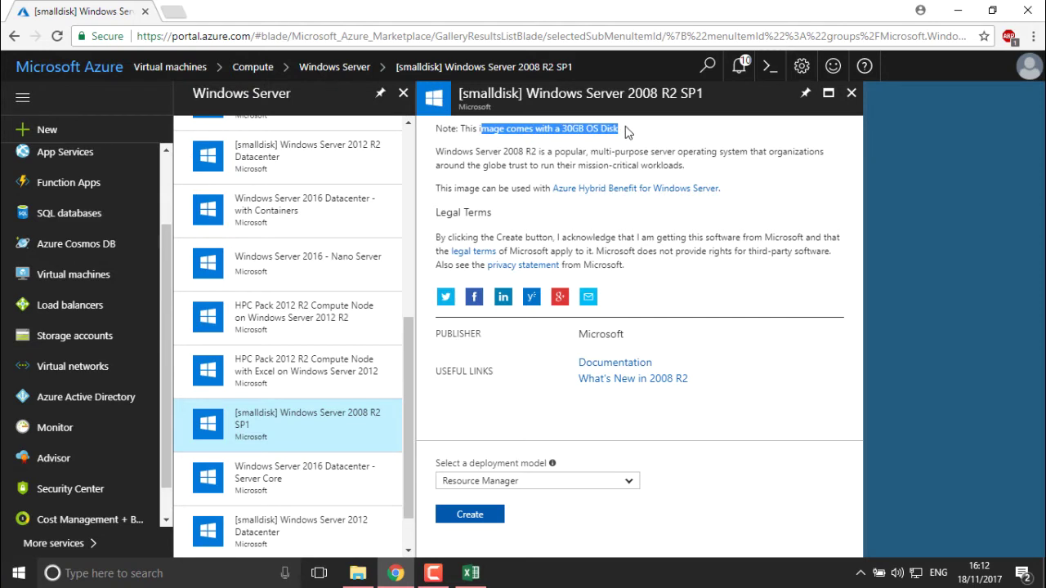
left_click(629, 133)
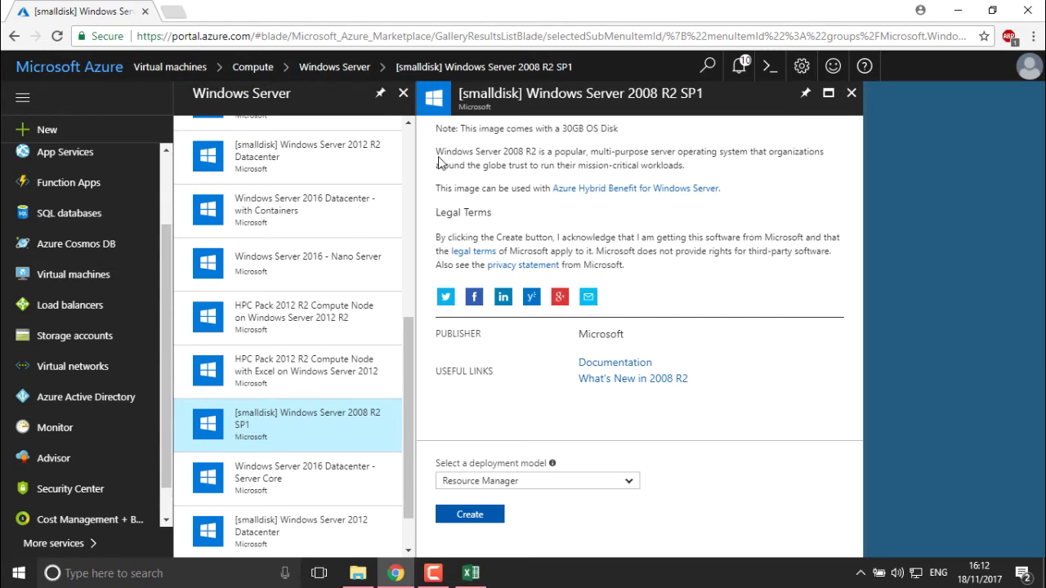
left_click_drag(438, 153, 681, 154)
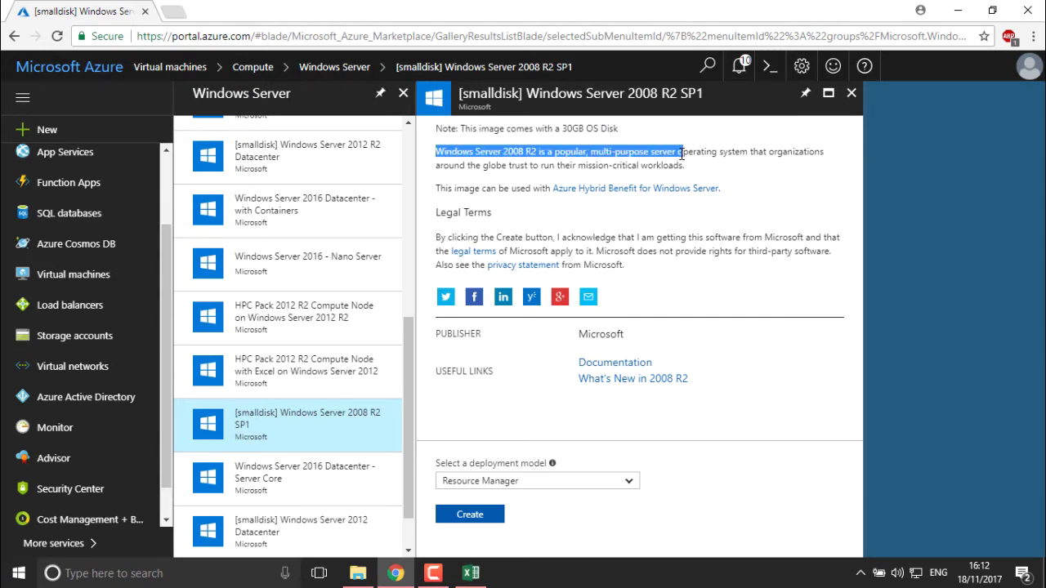
left_click(682, 154)
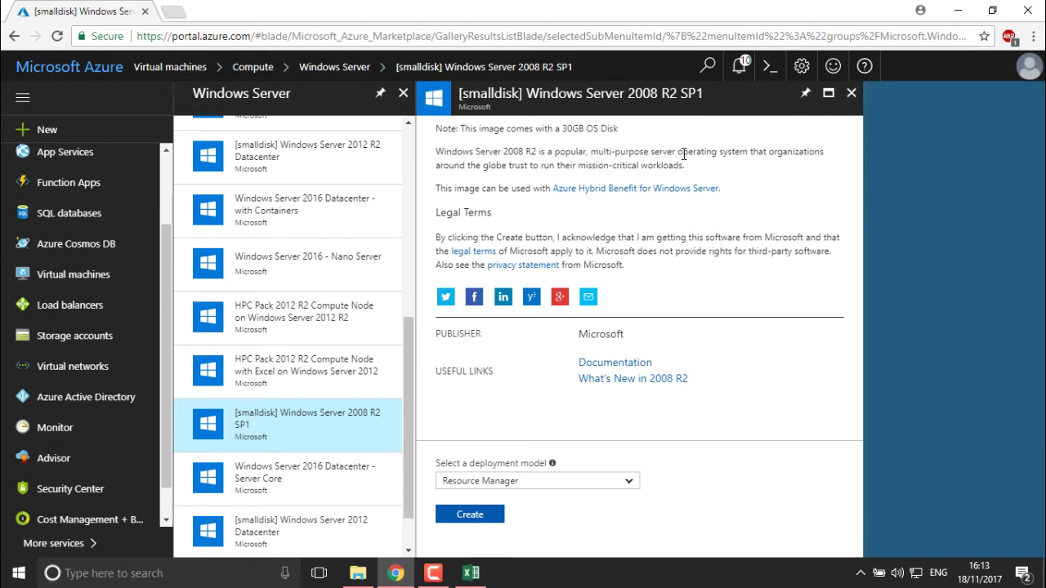
left_click_drag(598, 165, 752, 167)
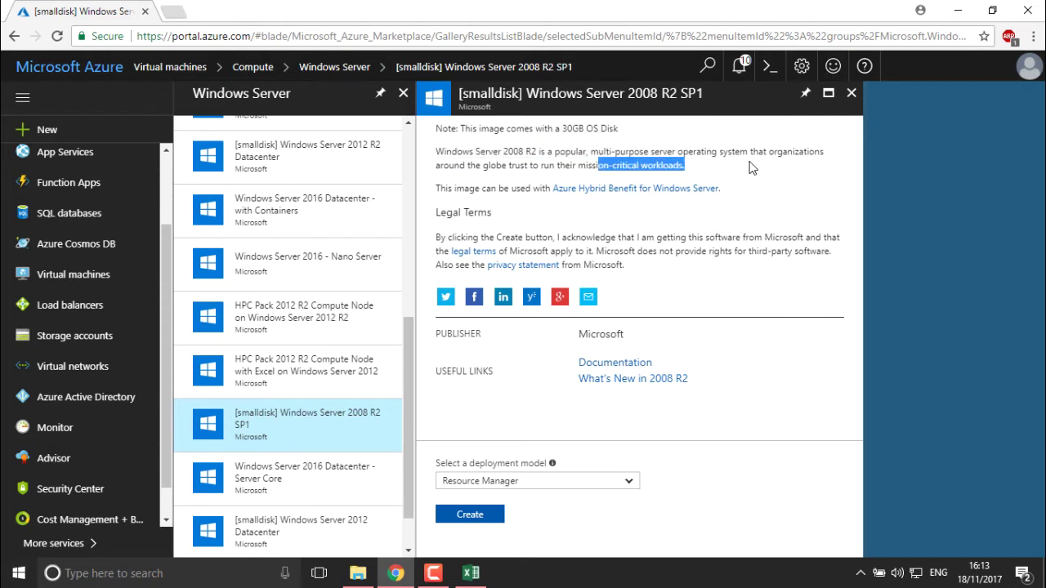
left_click(753, 167)
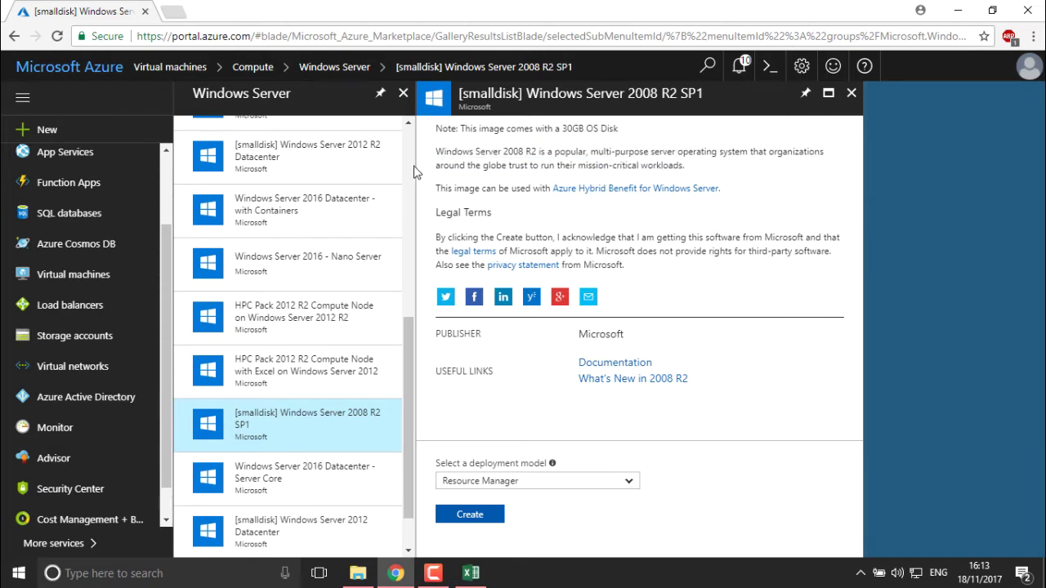
left_click_drag(491, 165, 635, 165)
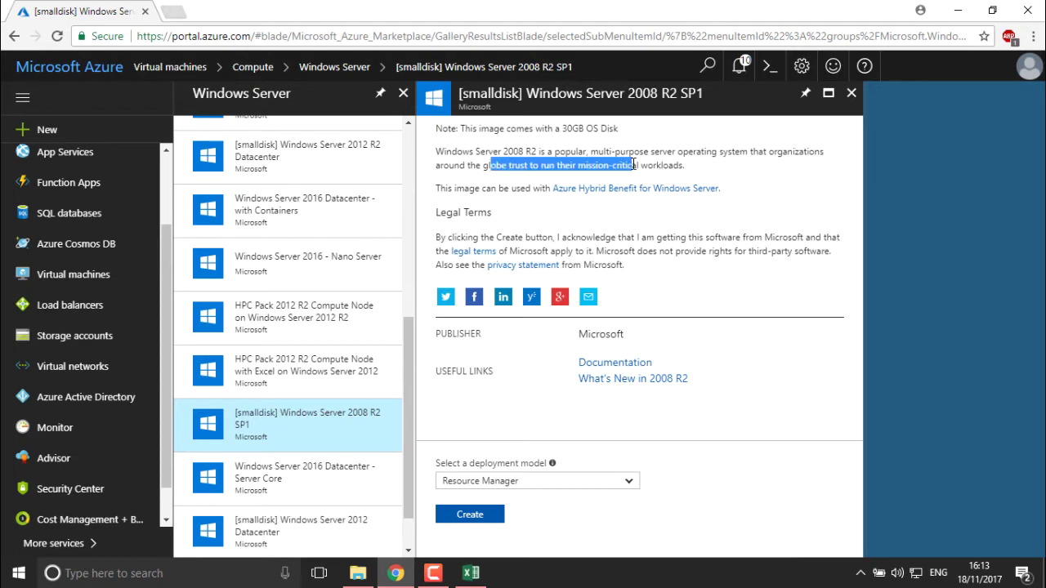
left_click(807, 169)
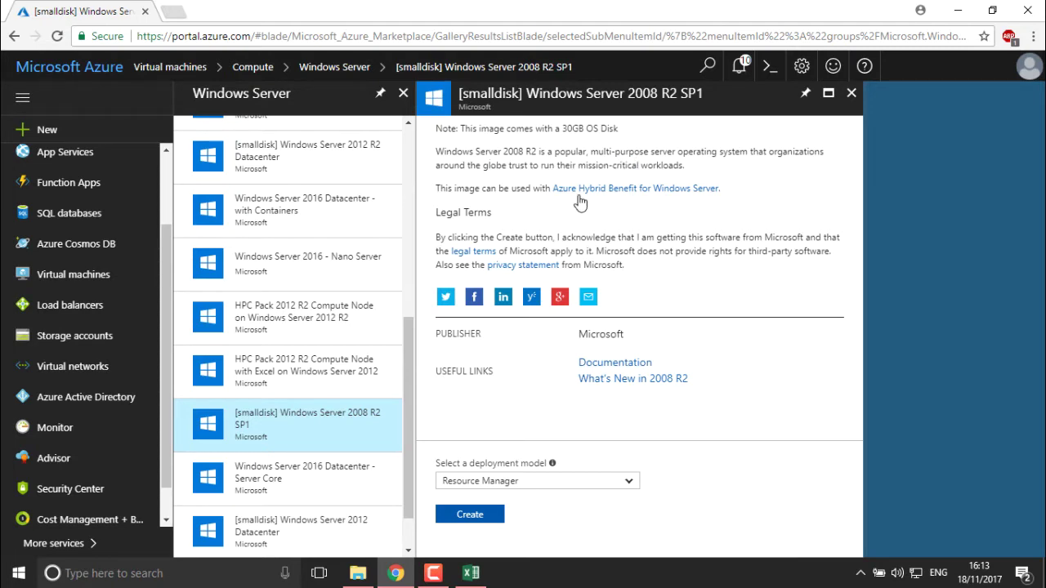
left_click_drag(454, 198, 533, 188)
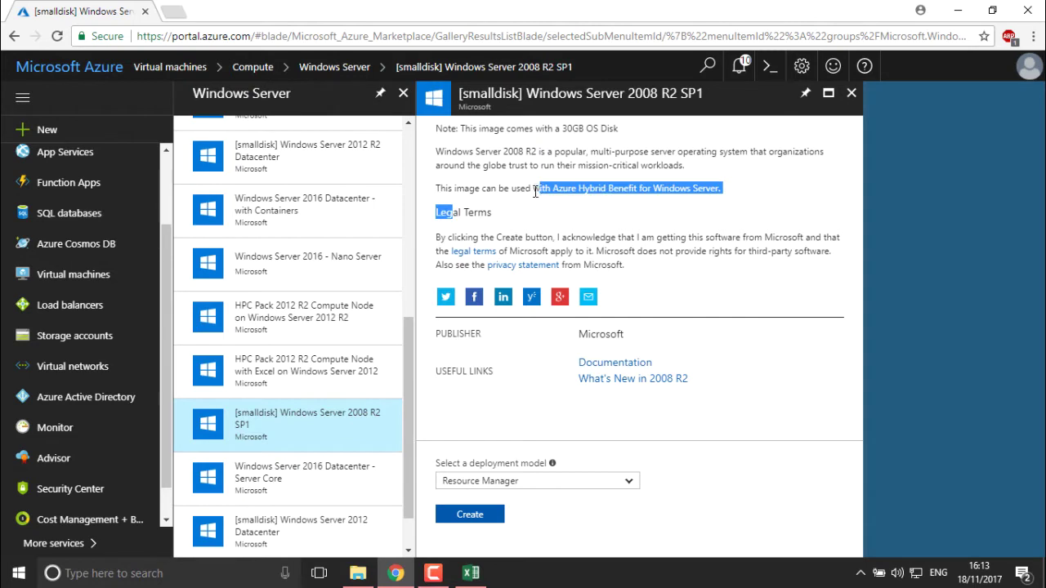
left_click(620, 224)
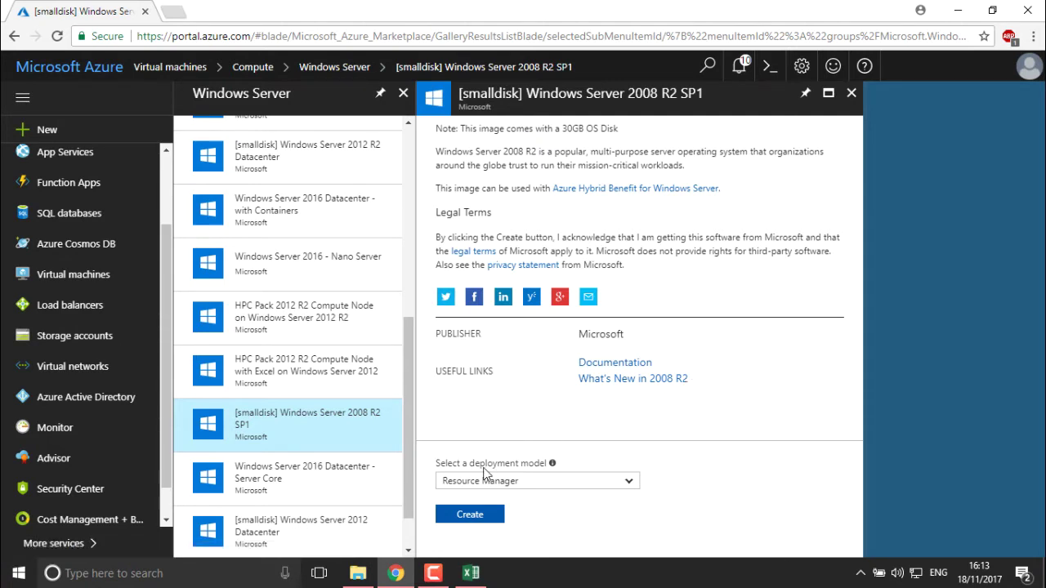
- Select Resource Manager as the deployment model and start creating the virtual machine from this image
left_click(548, 493)
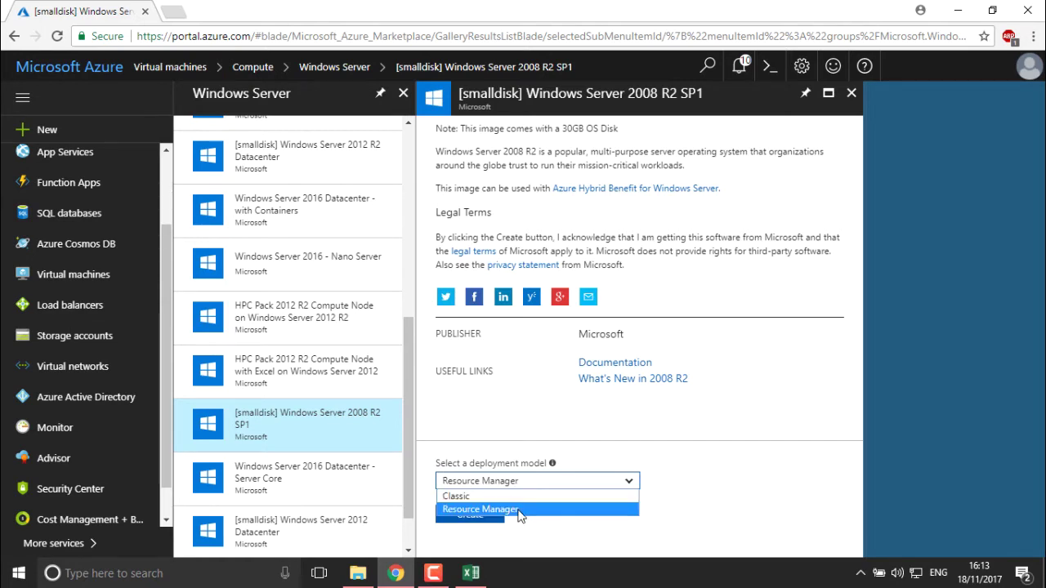
left_click(520, 510)
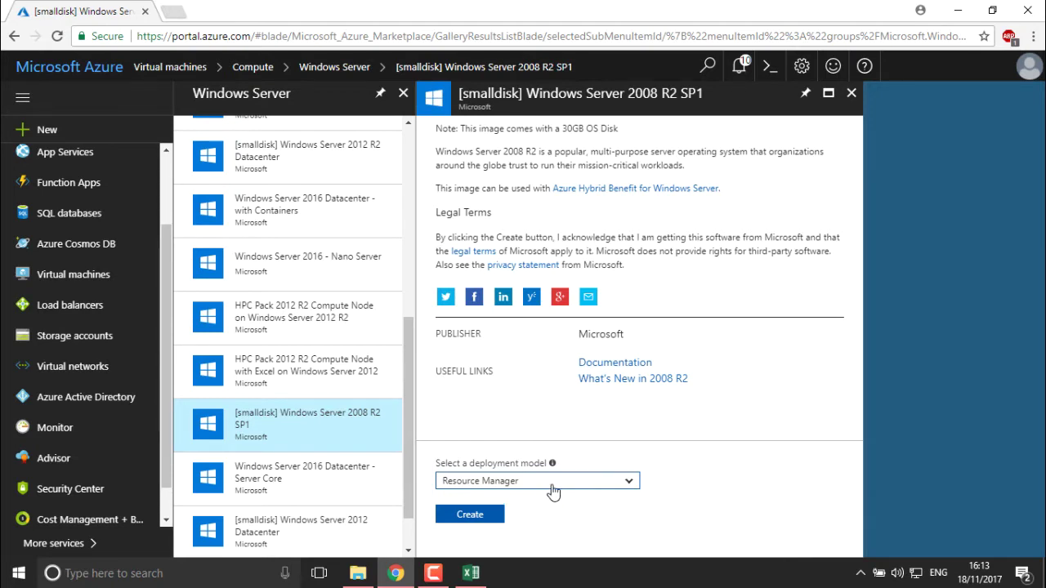
left_click(461, 516)
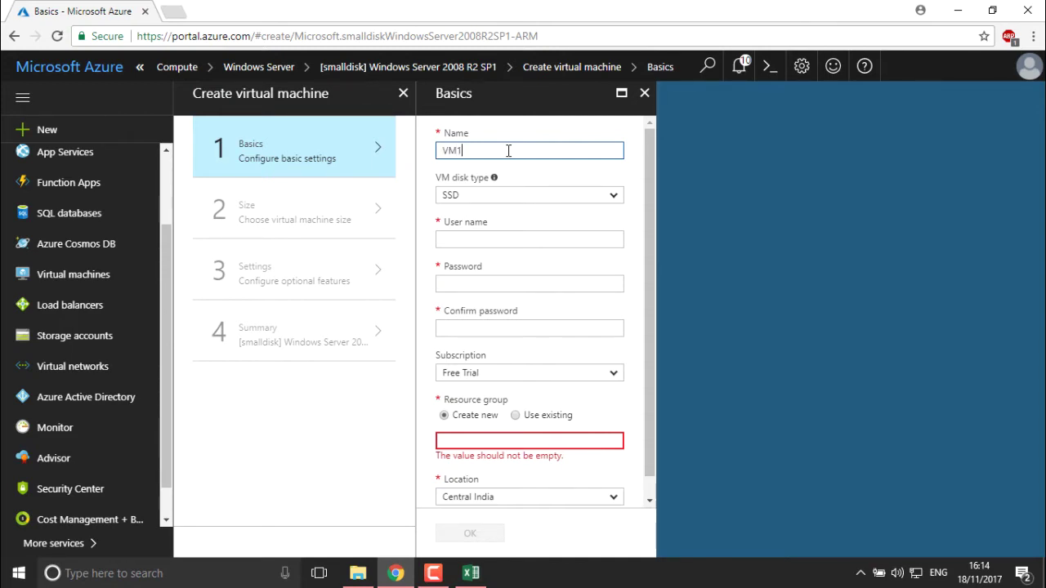
- Name the virtual machine Windows-vm-1 in the basic settings
key("BackSpace")
type("Windows")
type("-vm-1")
- Compare the SSD and HDD disk type options and set the VM disk type to HDD
left_click(532, 196)
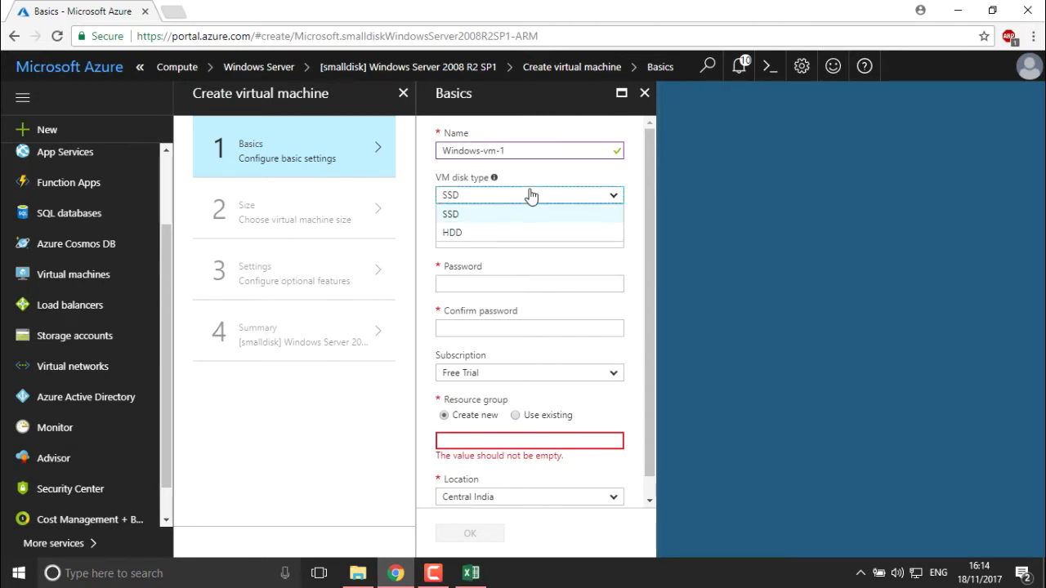
left_click(507, 153)
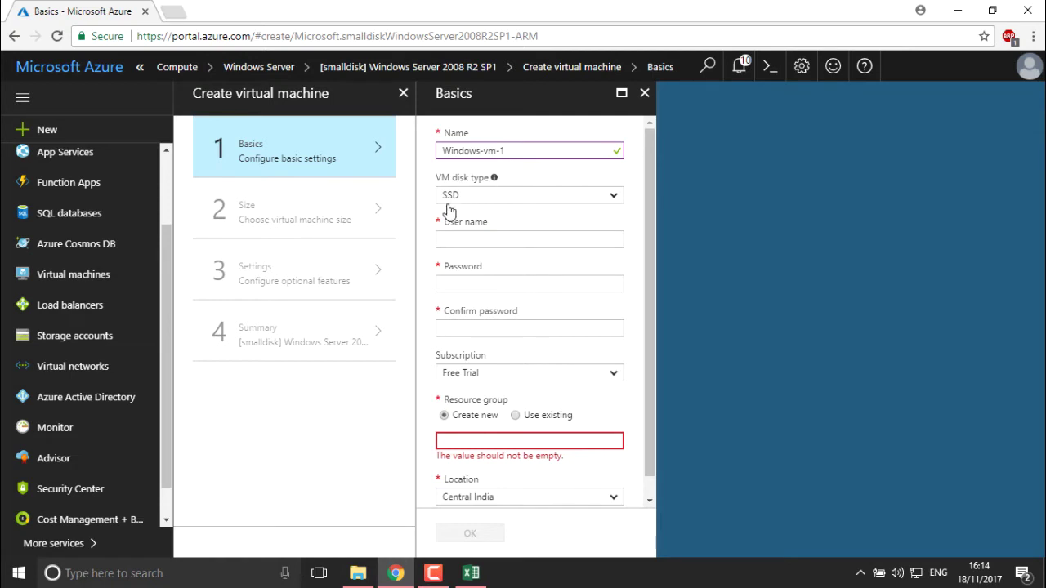
left_click(513, 203)
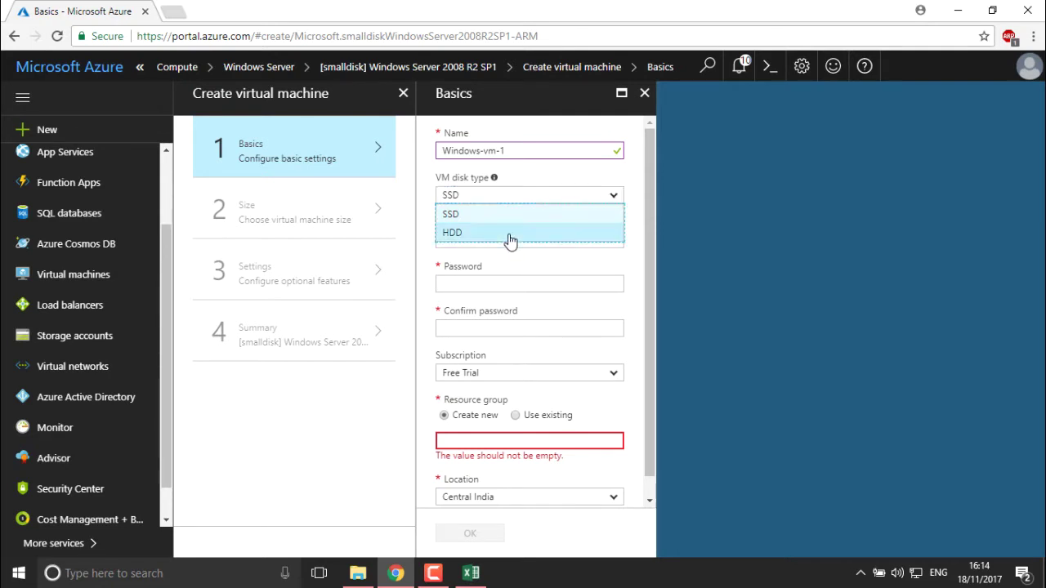
left_click(509, 237)
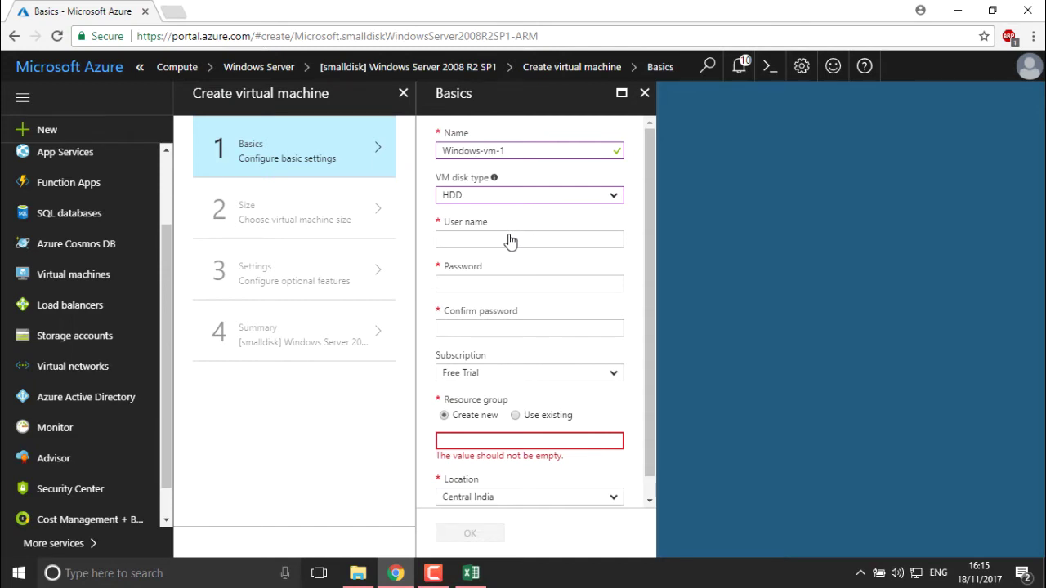
left_click(510, 238)
left_click(546, 201)
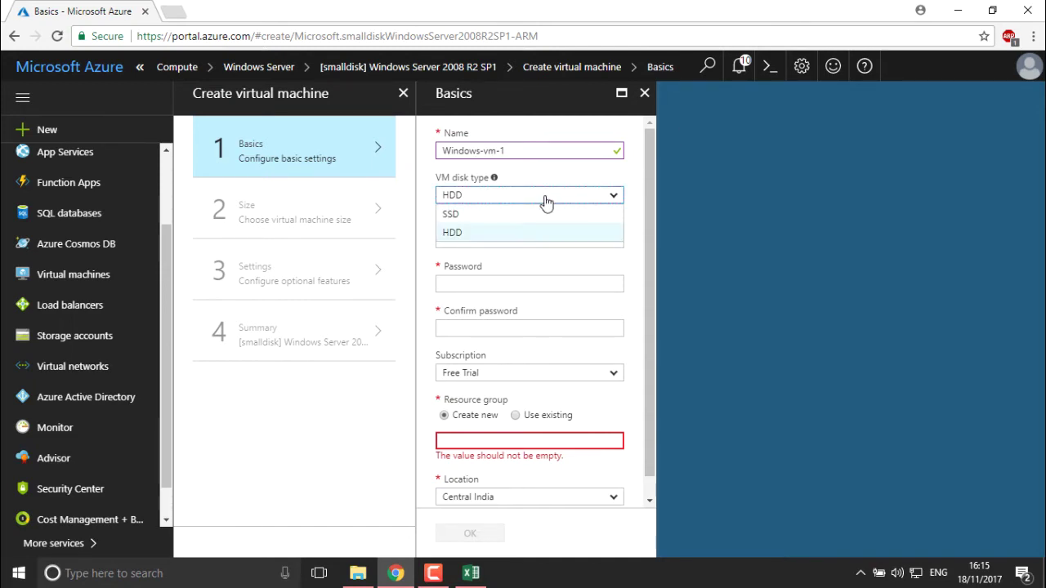
left_click(473, 217)
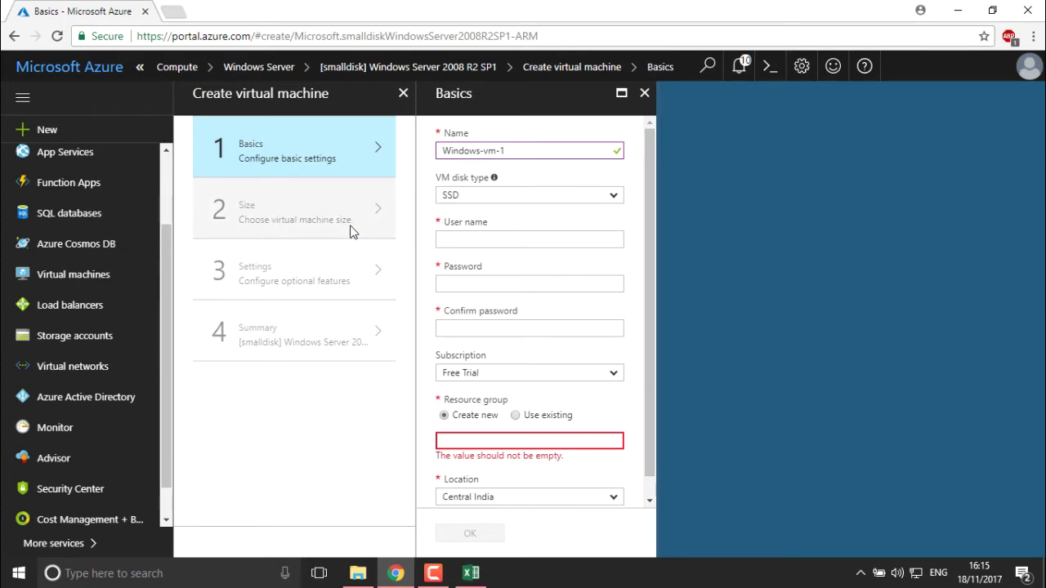
left_click(519, 203)
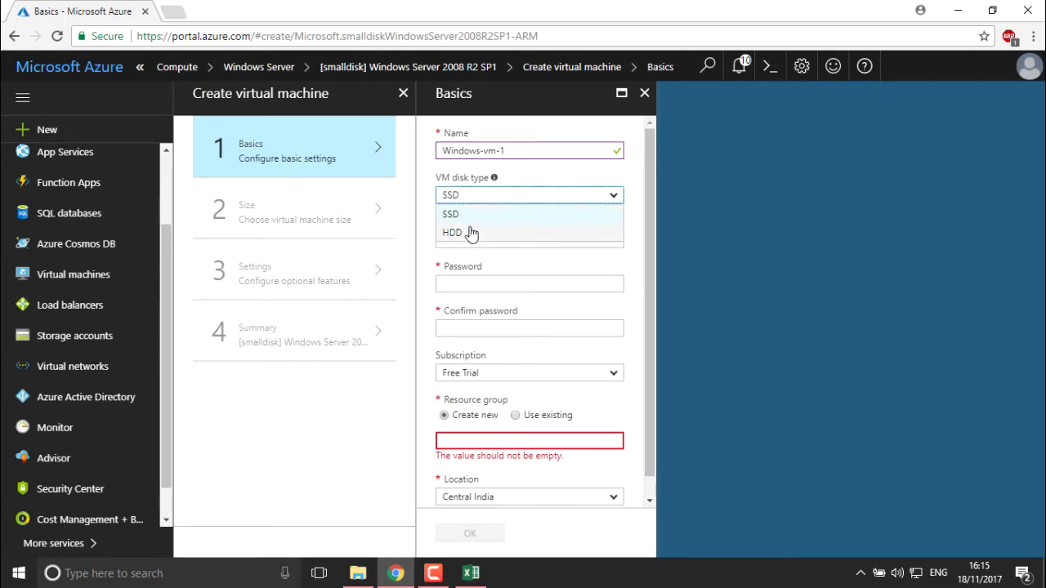
left_click(469, 234)
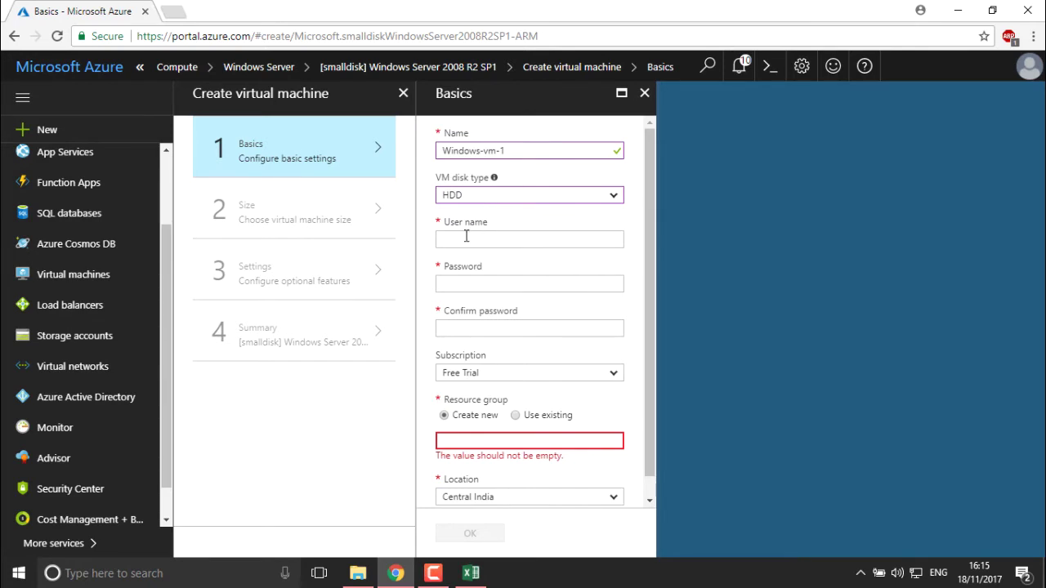
- Set the virtual machine's login user name to test-user-1
left_click(466, 237)
type("test1")
left_click(486, 290)
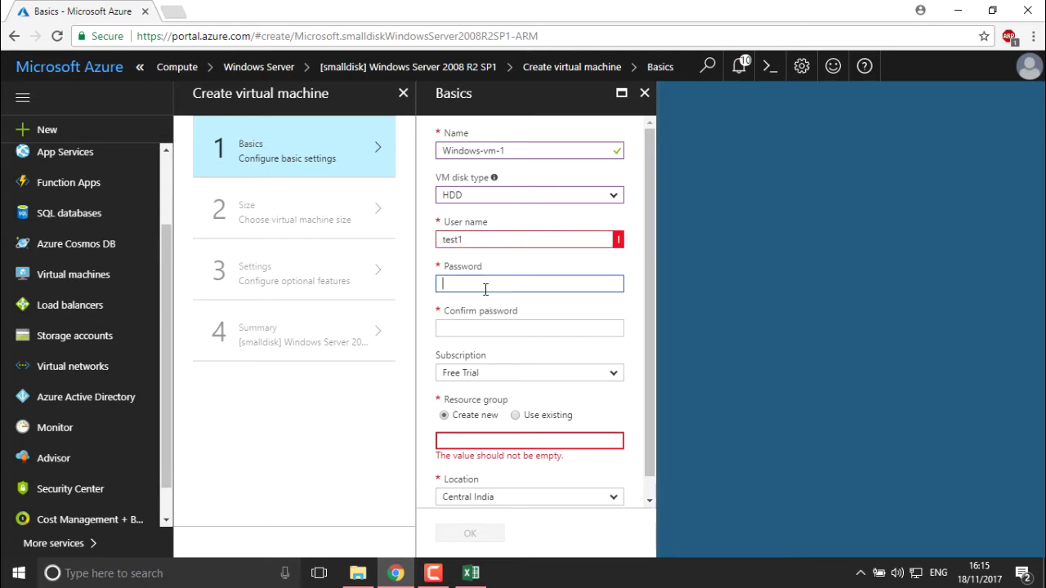
left_click(603, 239)
mouse_move(621, 246)
type("-user-1")
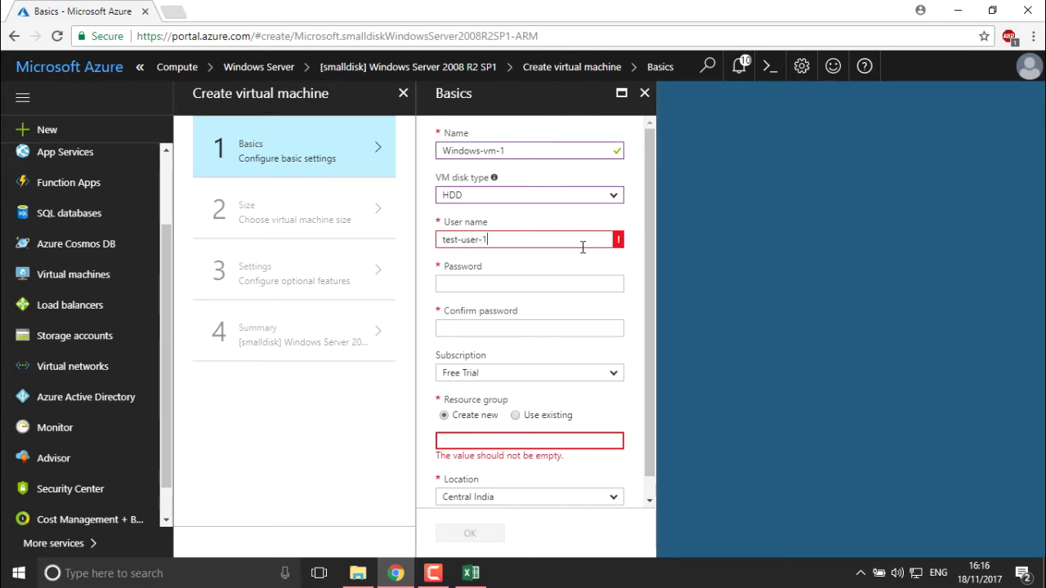
- Enter the virtual machine's account password and repeat it in the password confirmation
left_click(580, 280)
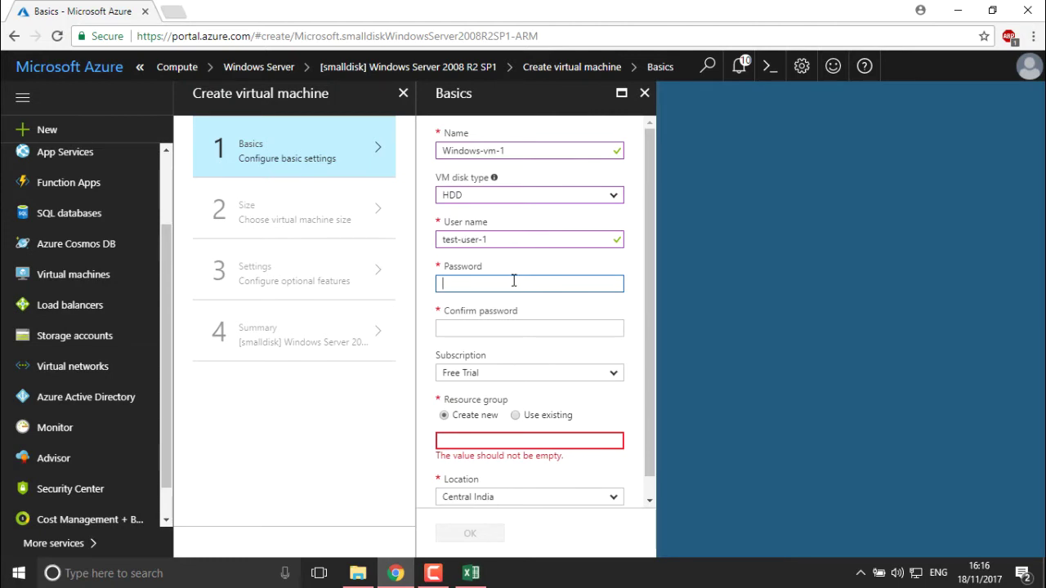
type("••••")
key("BackSpace")
key("BackSpace")
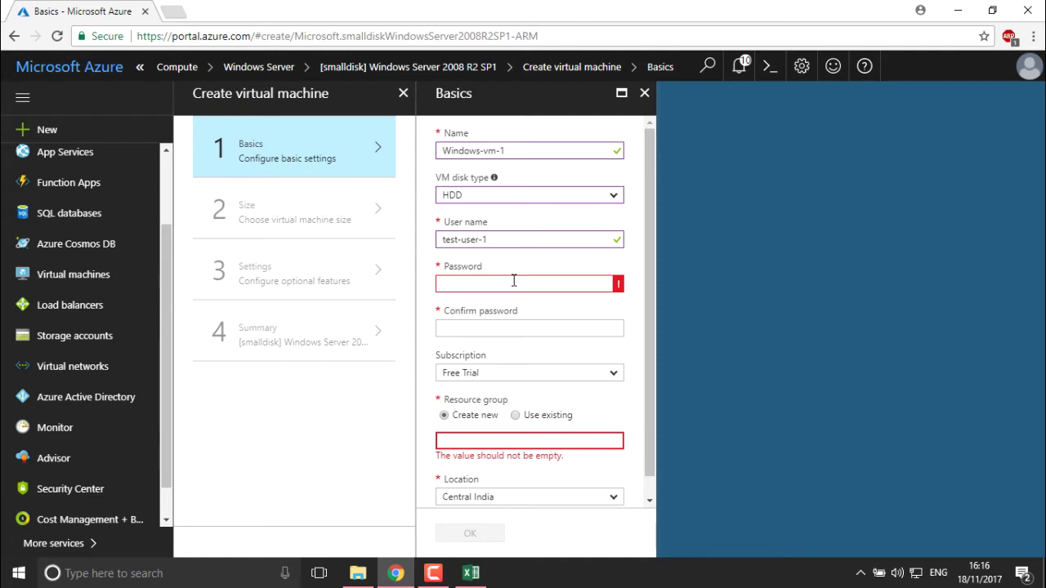
type("•••••••")
mouse_move(465, 275)
left_click_drag(469, 282, 409, 277)
type("••••")
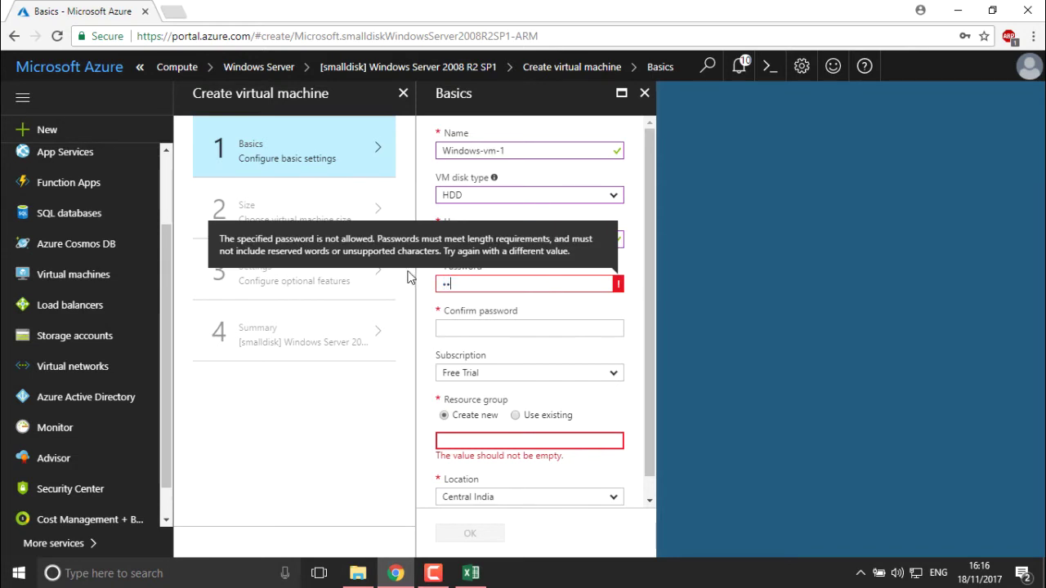
type("•••••")
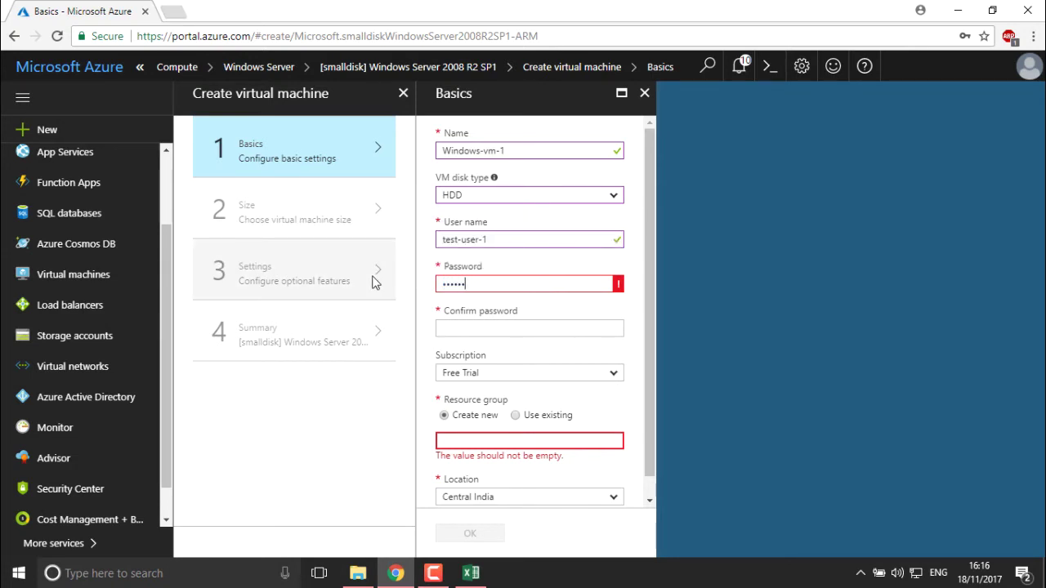
type("••••")
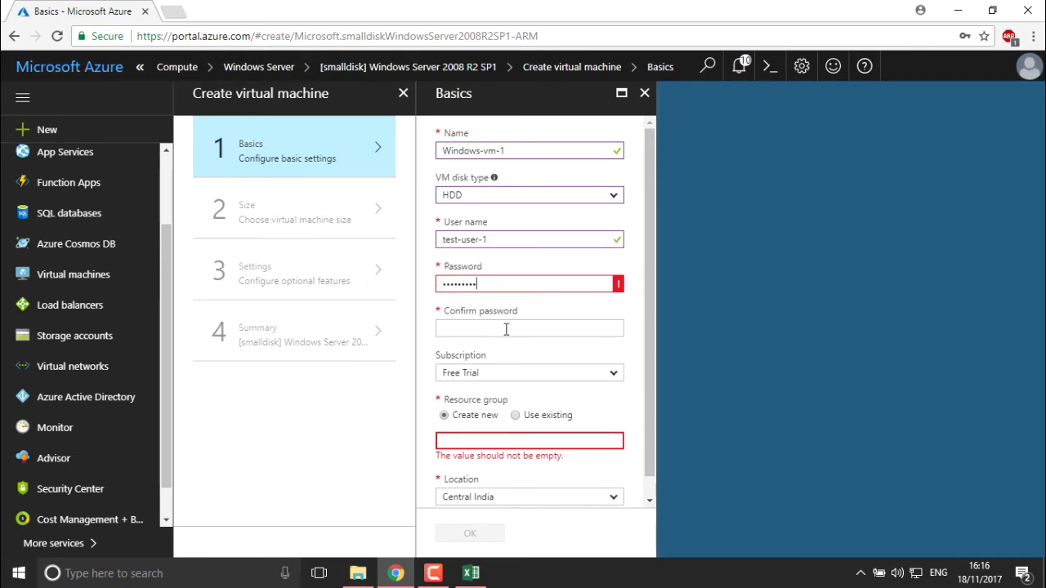
left_click(504, 329)
key("ctrl+v")
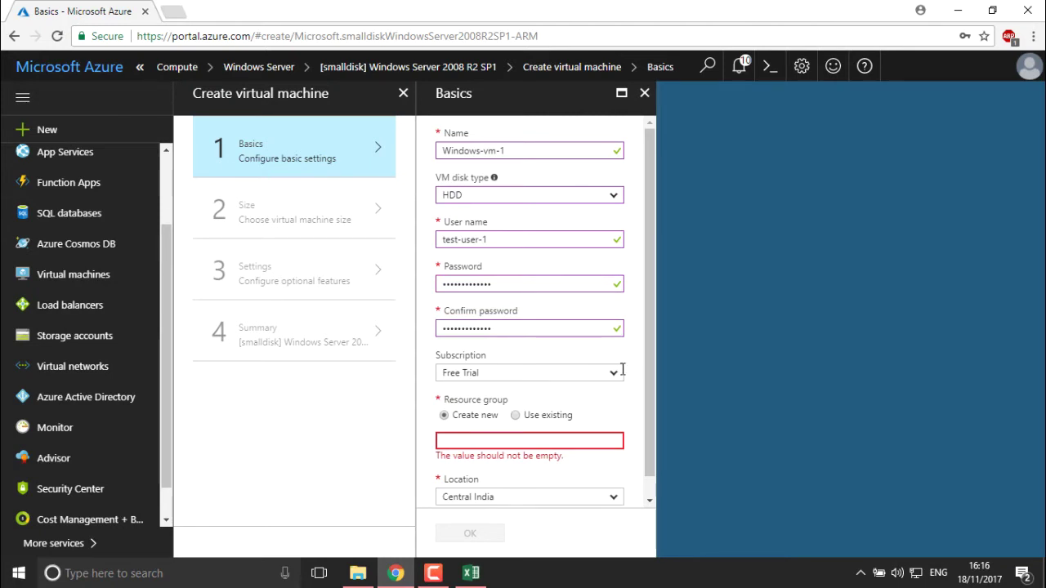
- Choose the Free Trial subscription and existing resource group RG1, then submit the basic settings without saving the password in the browser
left_click(619, 369)
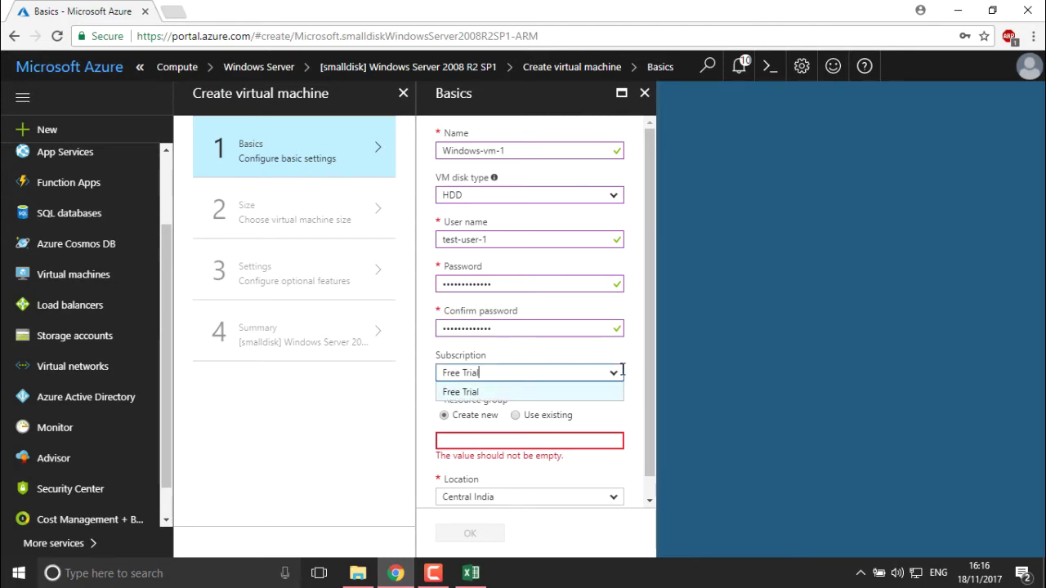
left_click(582, 393)
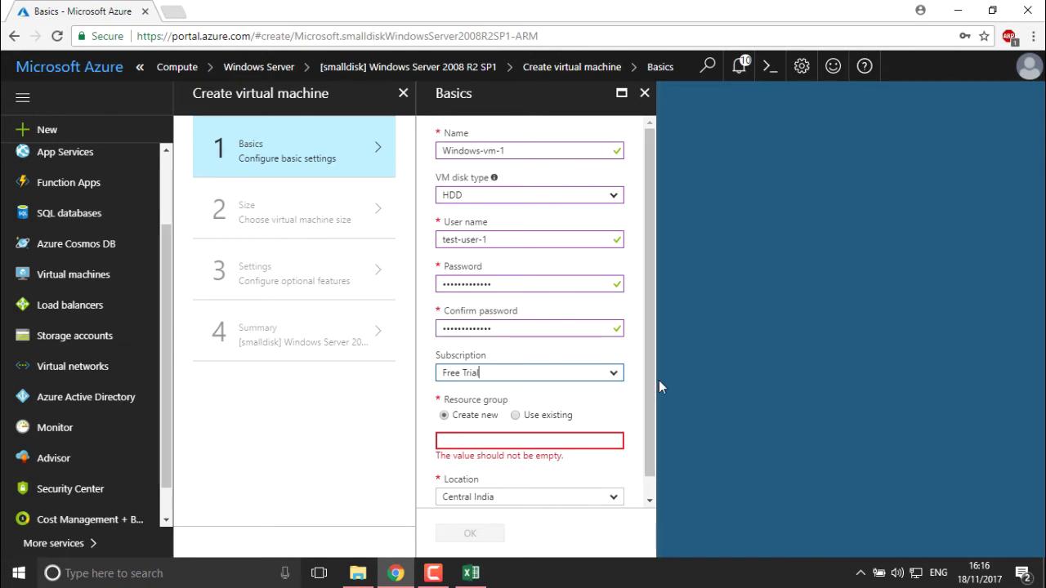
left_click_drag(649, 388, 654, 473)
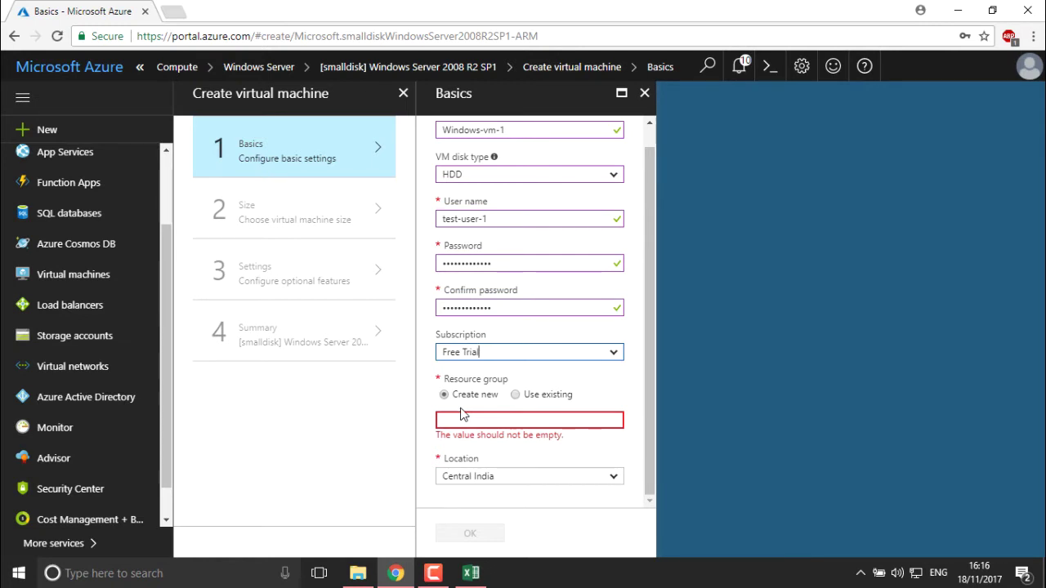
left_click(514, 396)
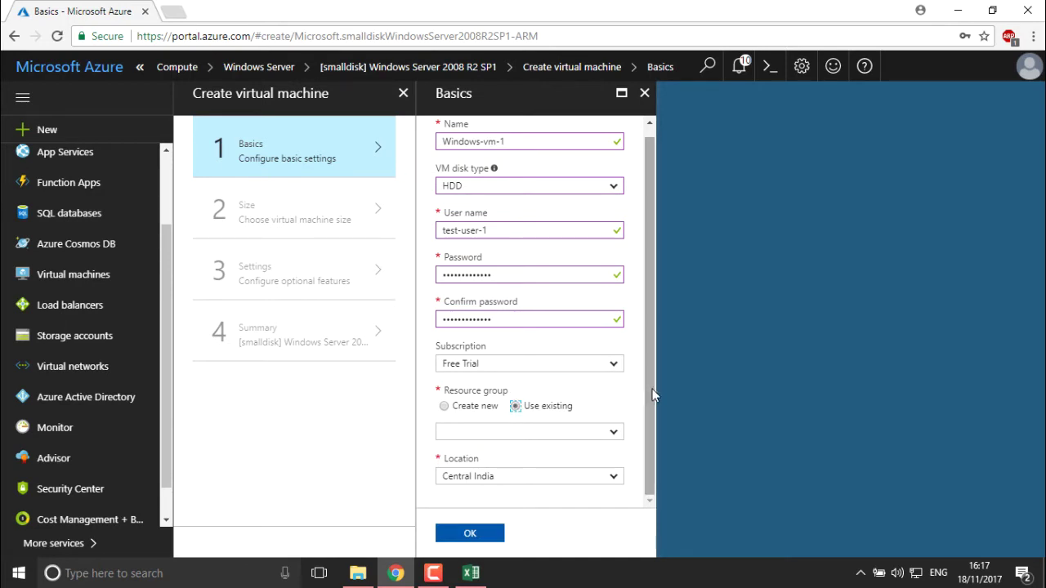
left_click(616, 432)
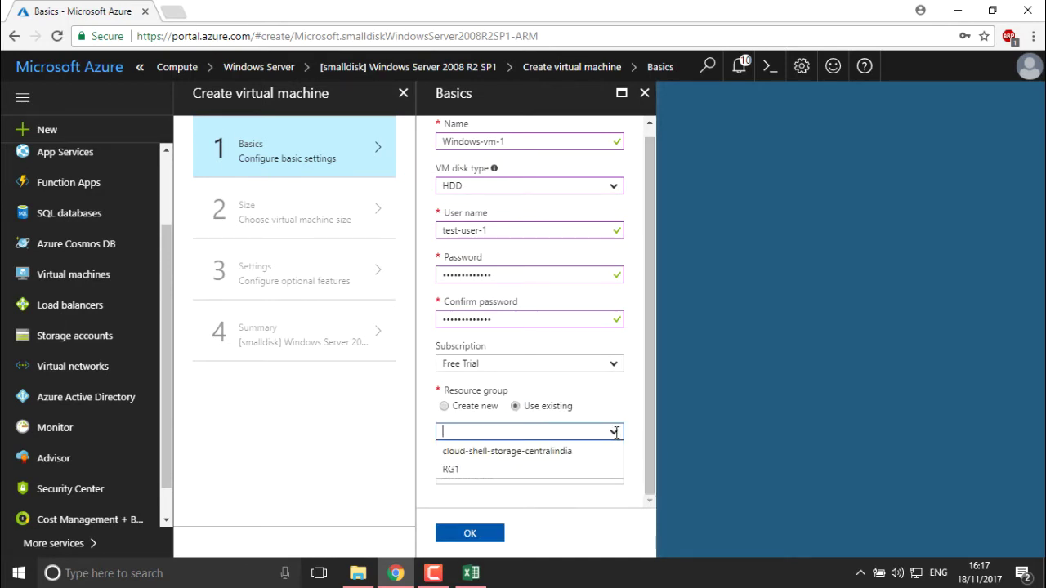
left_click(527, 471)
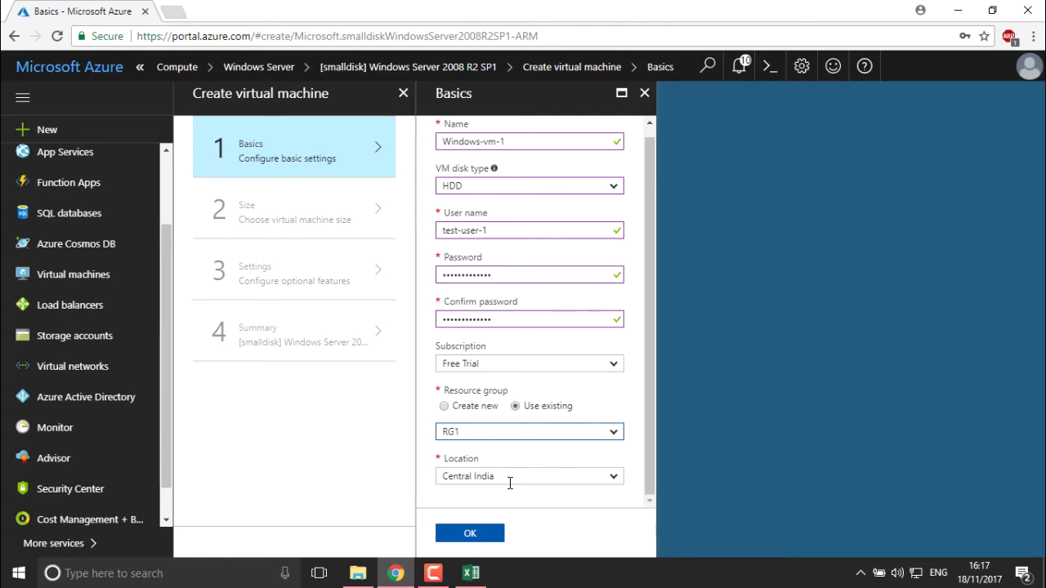
left_click(474, 534)
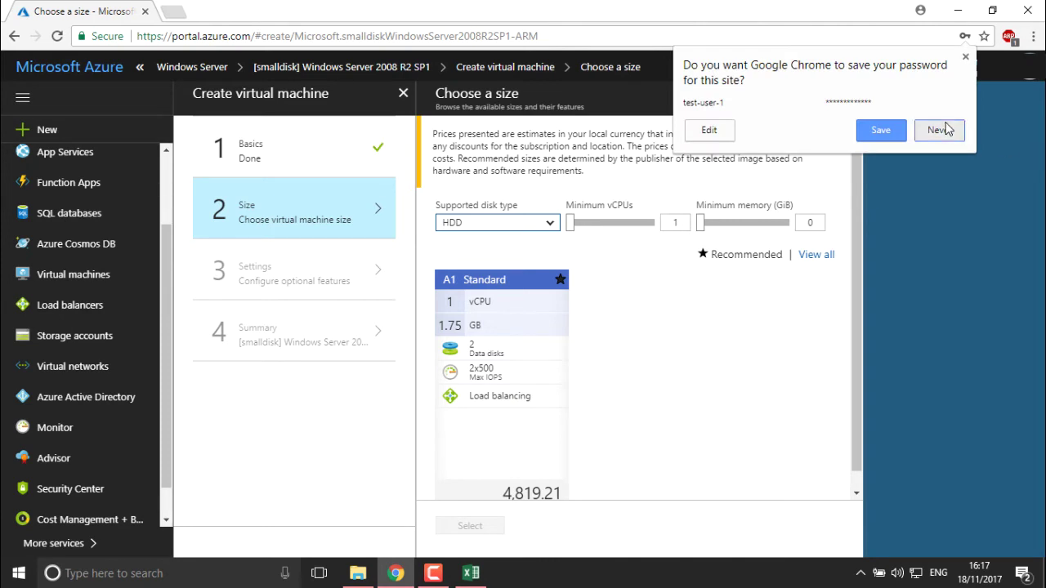
left_click(937, 131)
- Show all available HDD virtual machine sizes and compare their vCPUs, memory, data disks and monthly prices
left_click(491, 224)
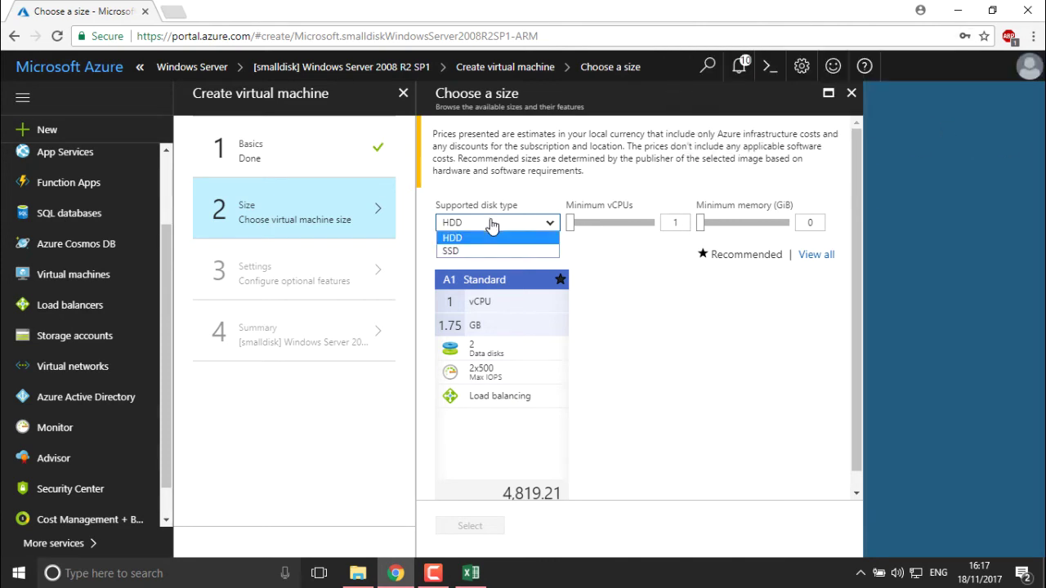
left_click(596, 336)
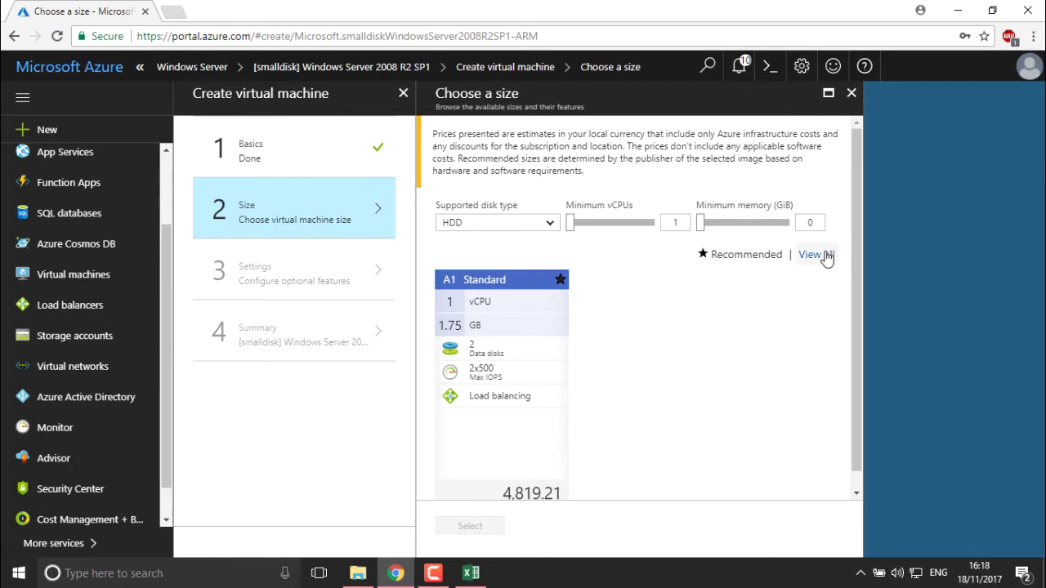
left_click(828, 256)
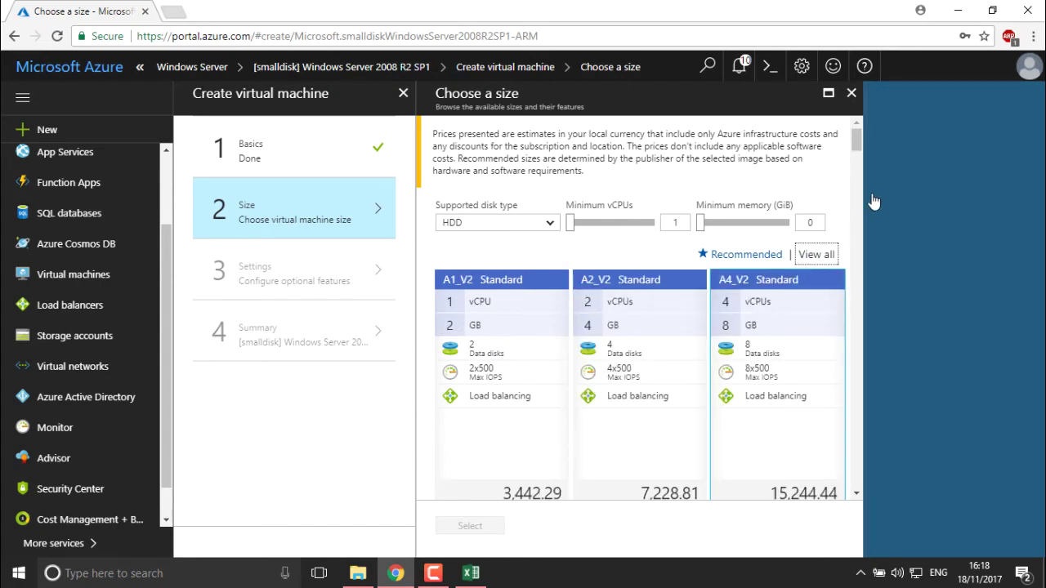
left_click_drag(856, 144, 856, 149)
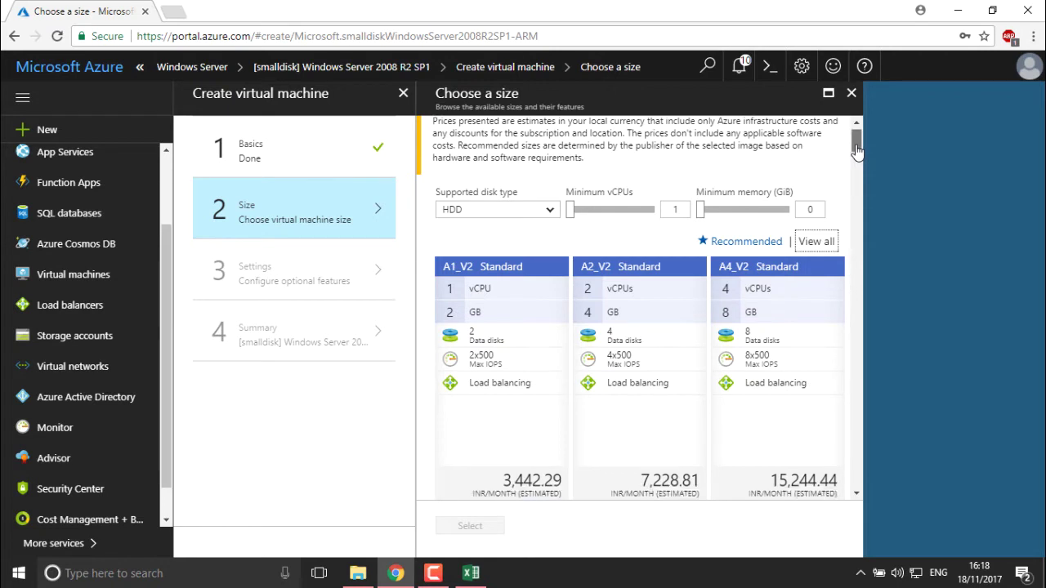
scroll(855, 150, "down", 1)
scroll(856, 151, "down", 1)
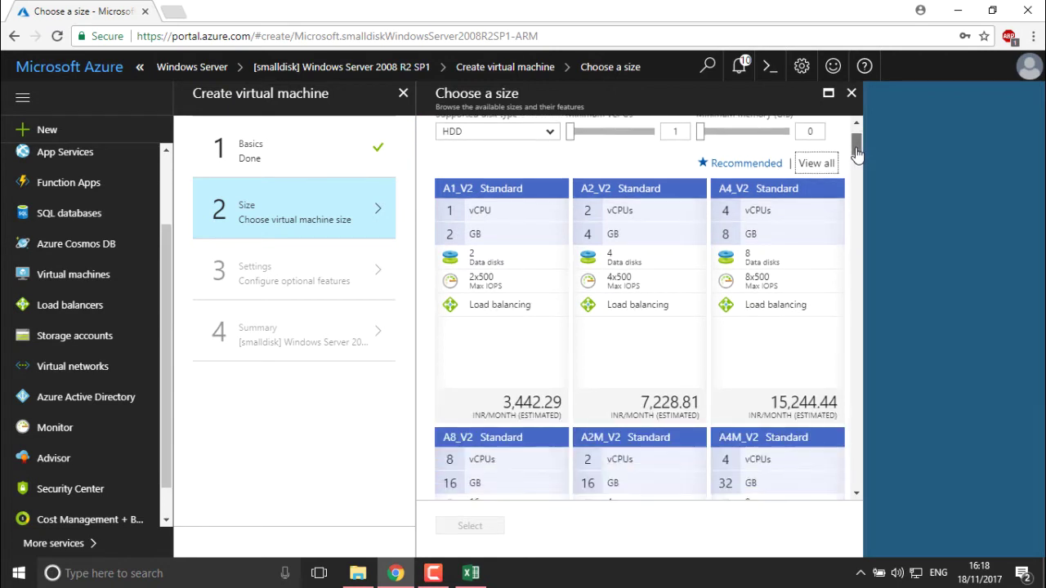
scroll(856, 151, "up", 1)
scroll(855, 151, "up", 2)
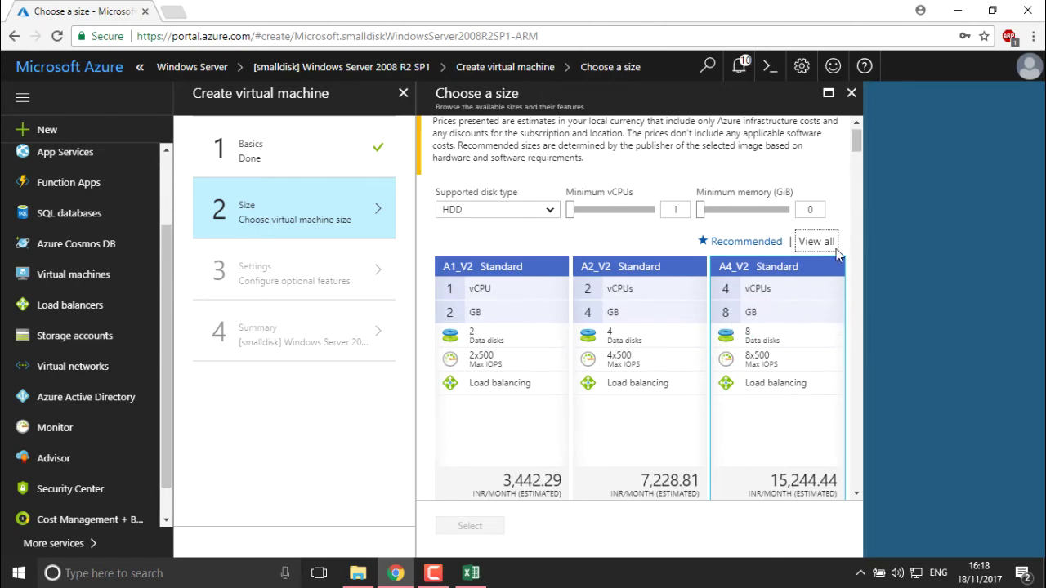
left_click_drag(856, 145, 858, 163)
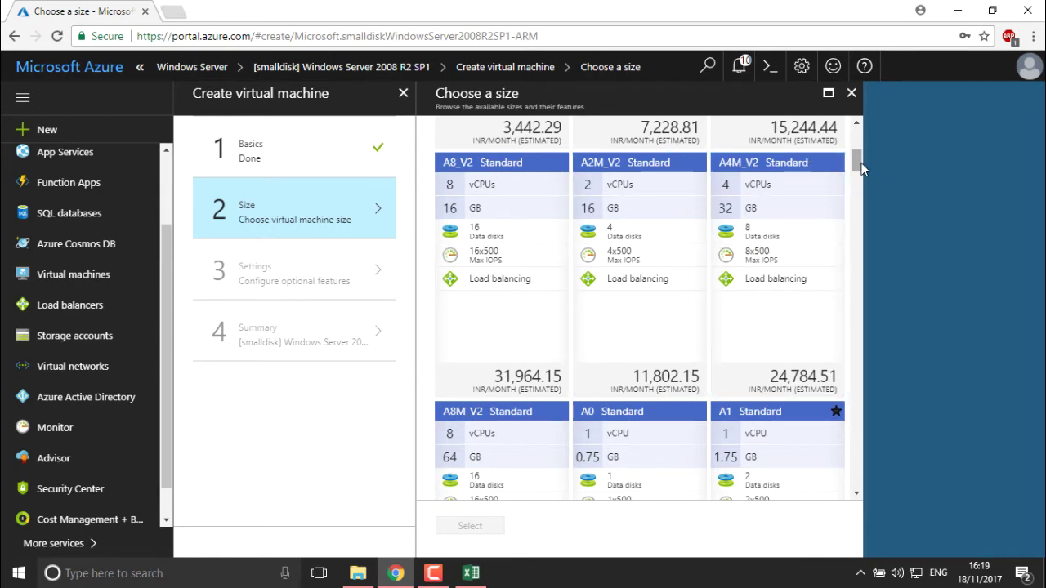
left_click_drag(857, 167, 860, 181)
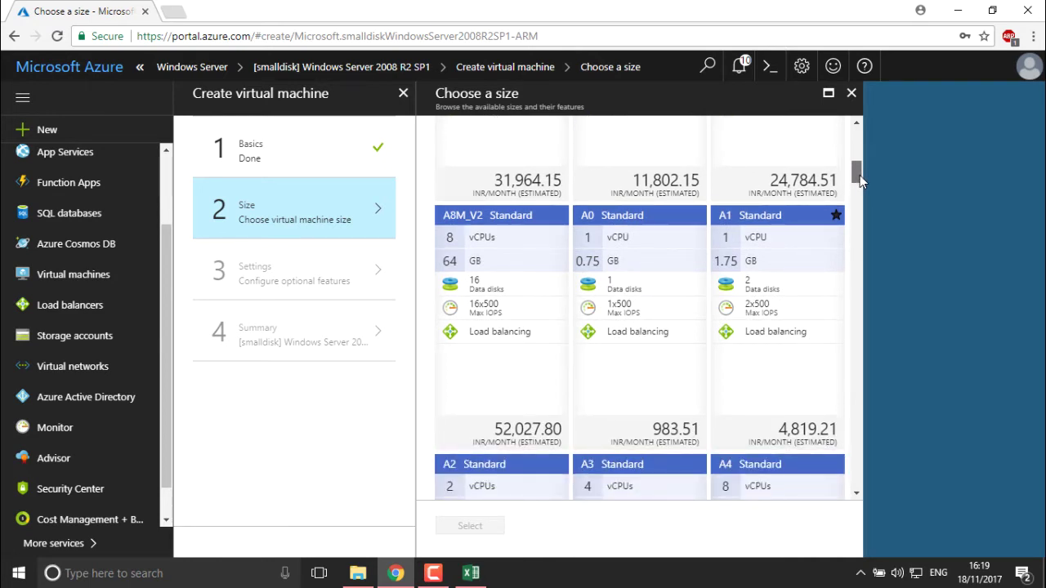
left_click_drag(860, 181, 860, 178)
scroll(860, 179, "down", 2)
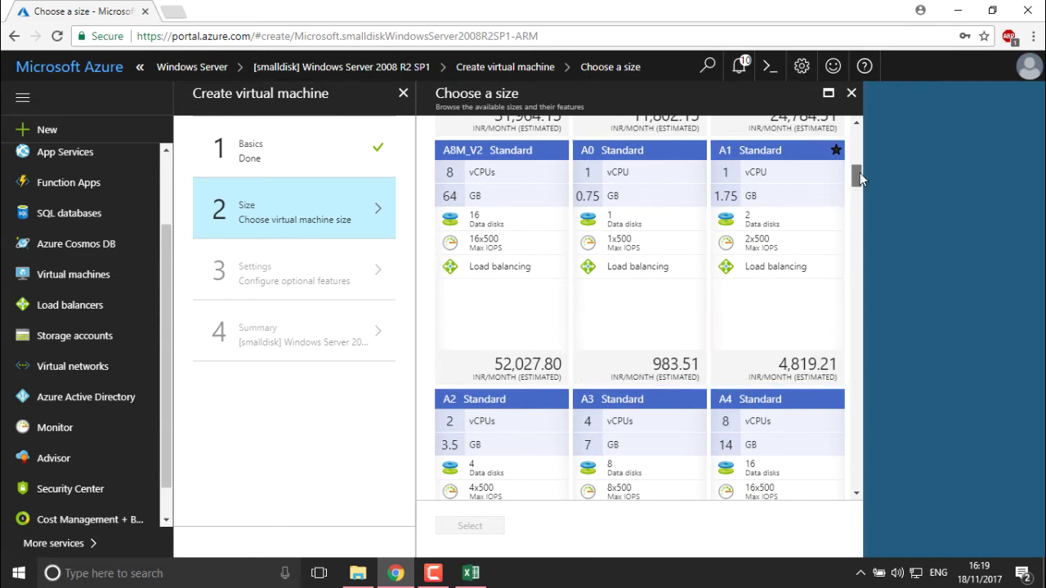
left_click_drag(860, 174, 859, 128)
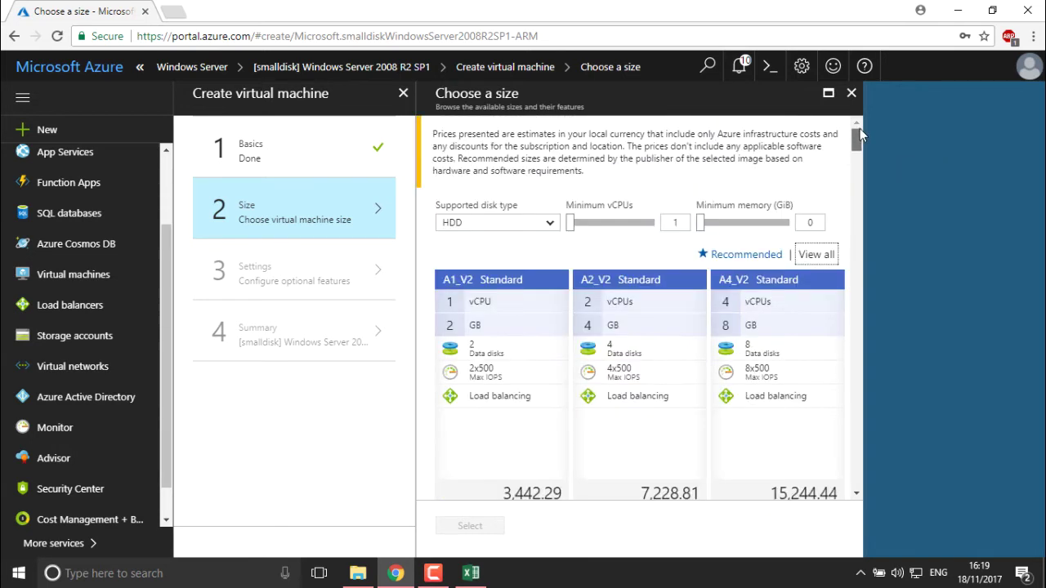
- Set the supported disk type to SSD and maximize the size selection pane
left_click(448, 233)
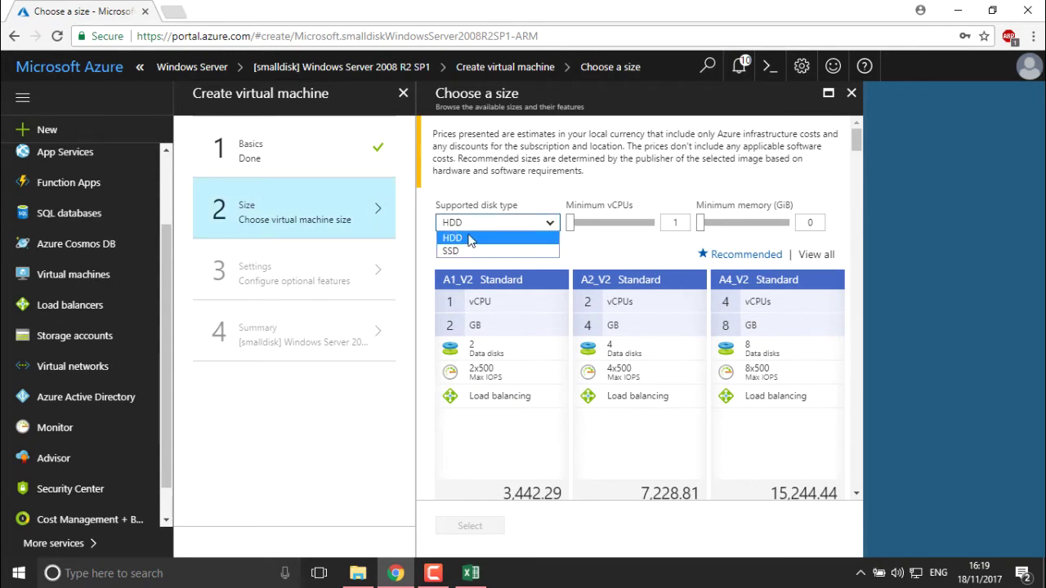
left_click(461, 250)
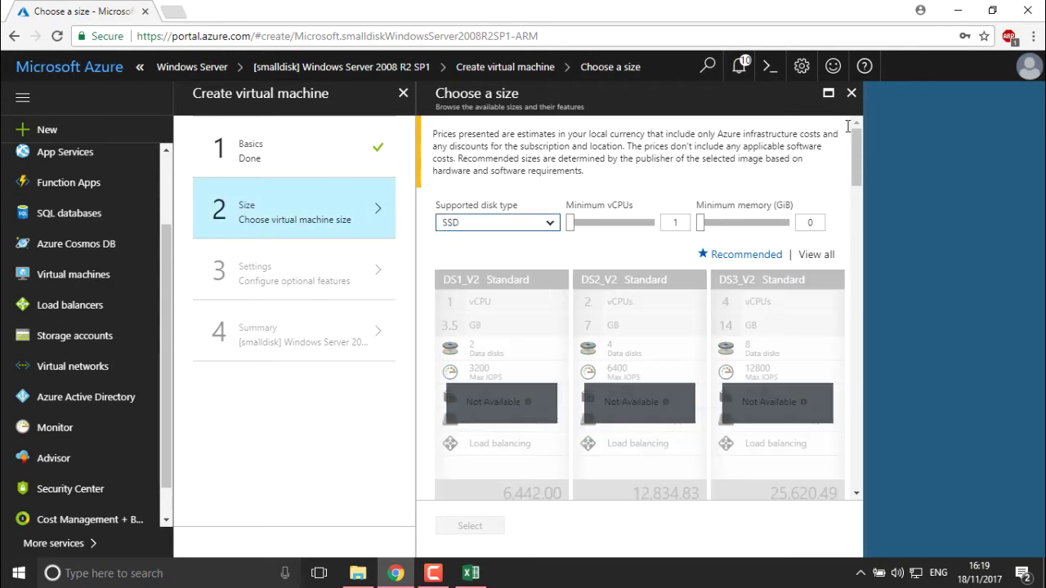
mouse_move(854, 137)
left_mouse_down()
mouse_move(854, 249)
mouse_move(858, 132)
left_mouse_up()
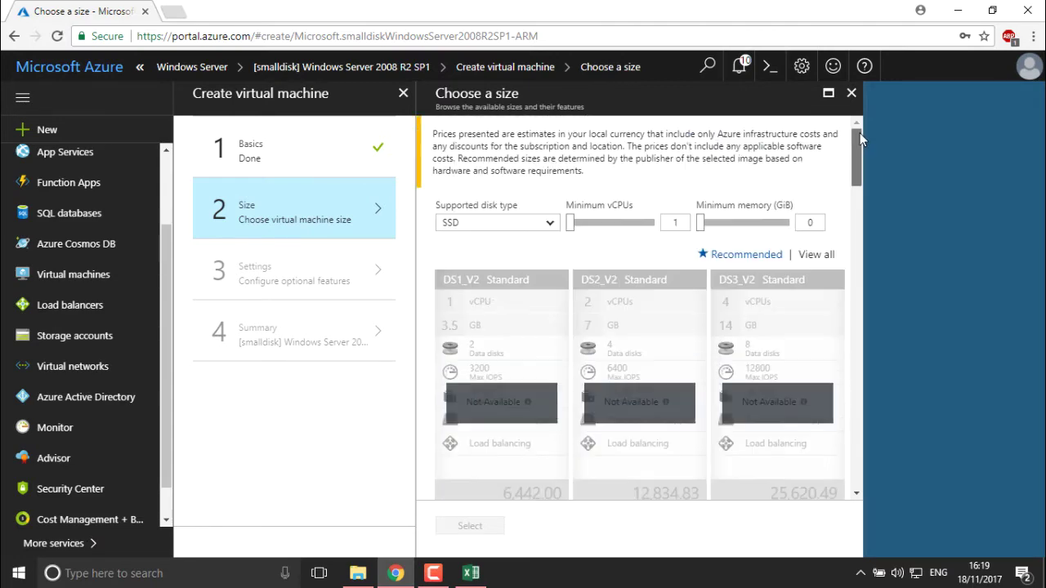
left_click(827, 96)
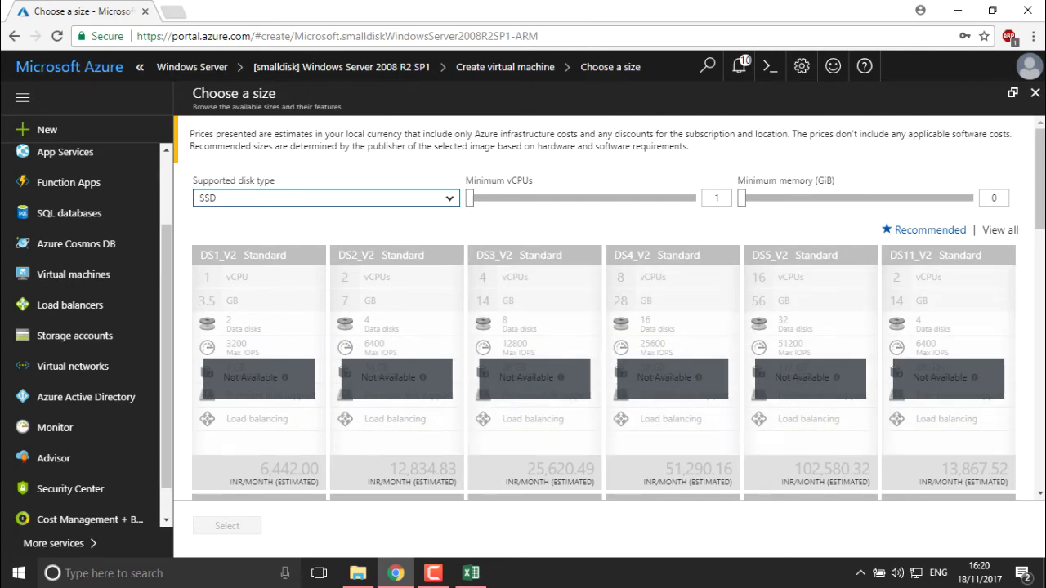
- Examine the whole list of SSD sizes for availability, specifications and estimated monthly prices
scroll(1040, 278, "down", 2)
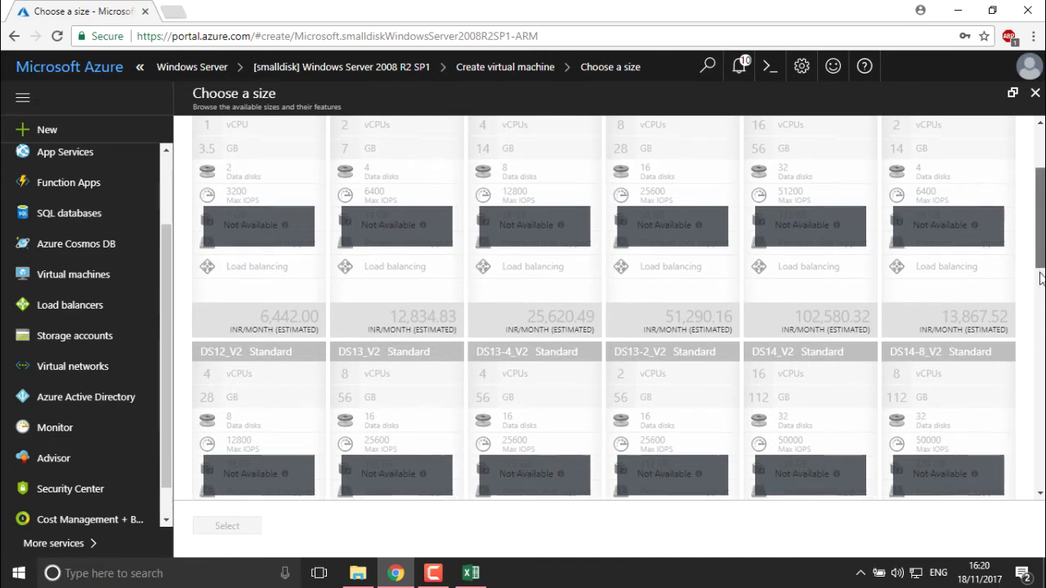
scroll(1040, 278, "down", 1)
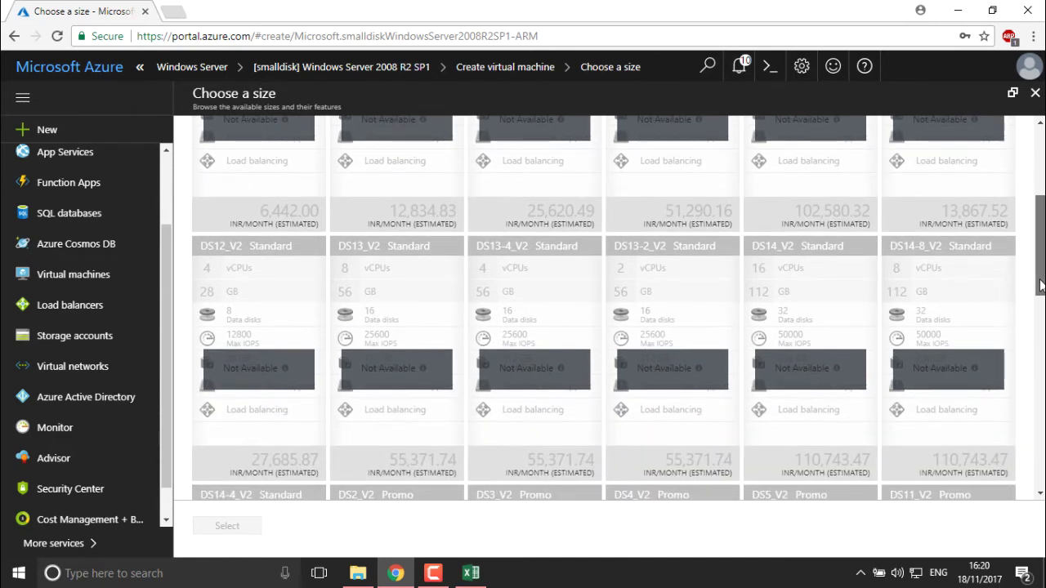
scroll(1041, 285, "down", 3)
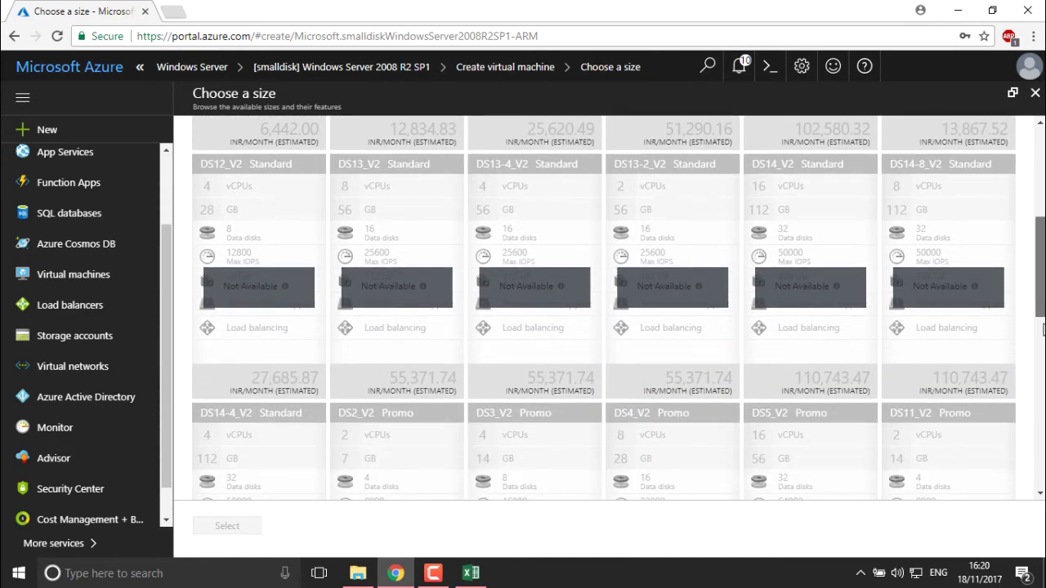
scroll(1042, 338, "down", 4)
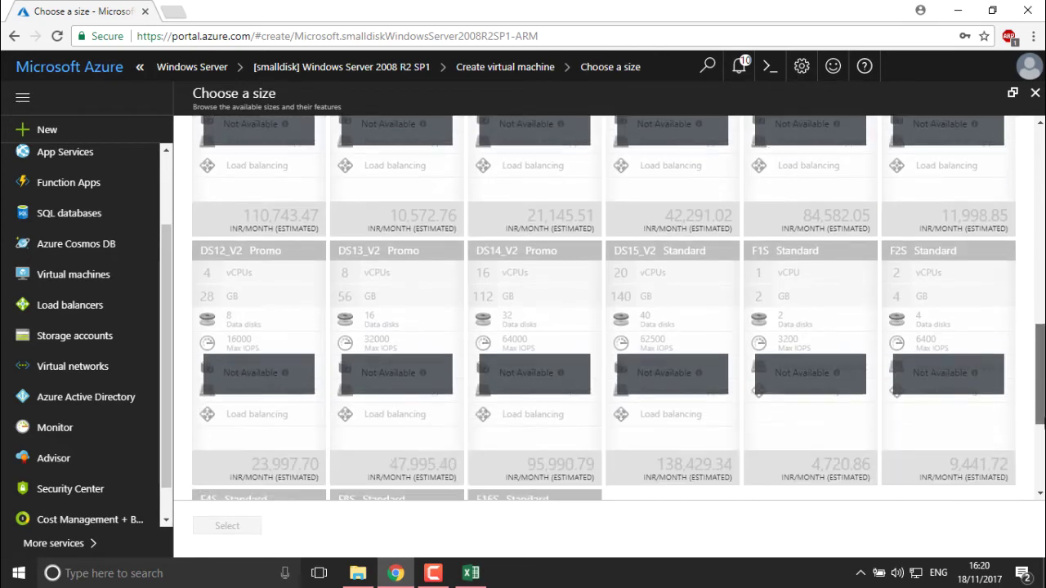
scroll(1040, 433, "down", 1)
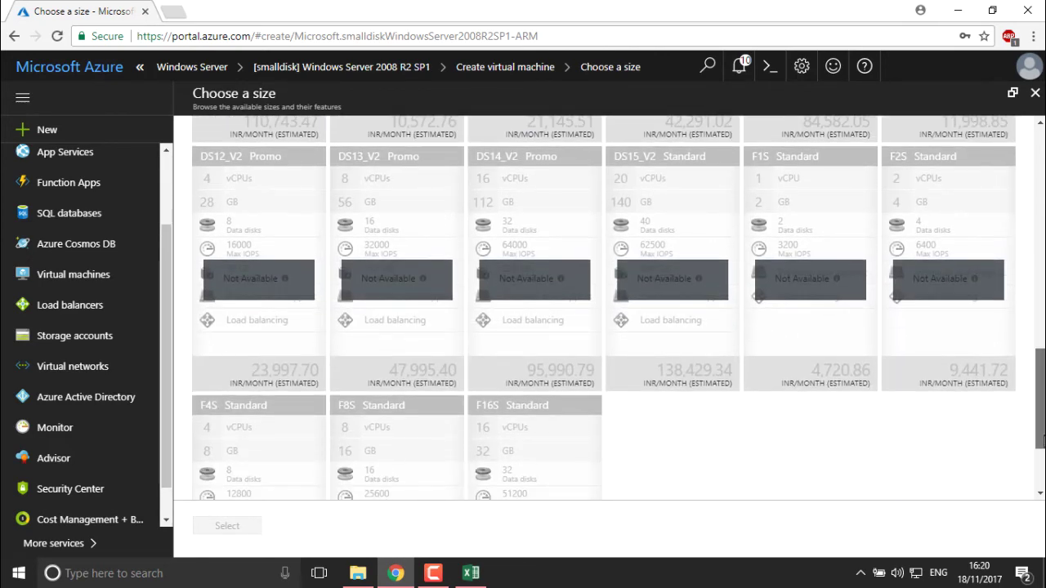
left_click_drag(1041, 441, 1042, 435)
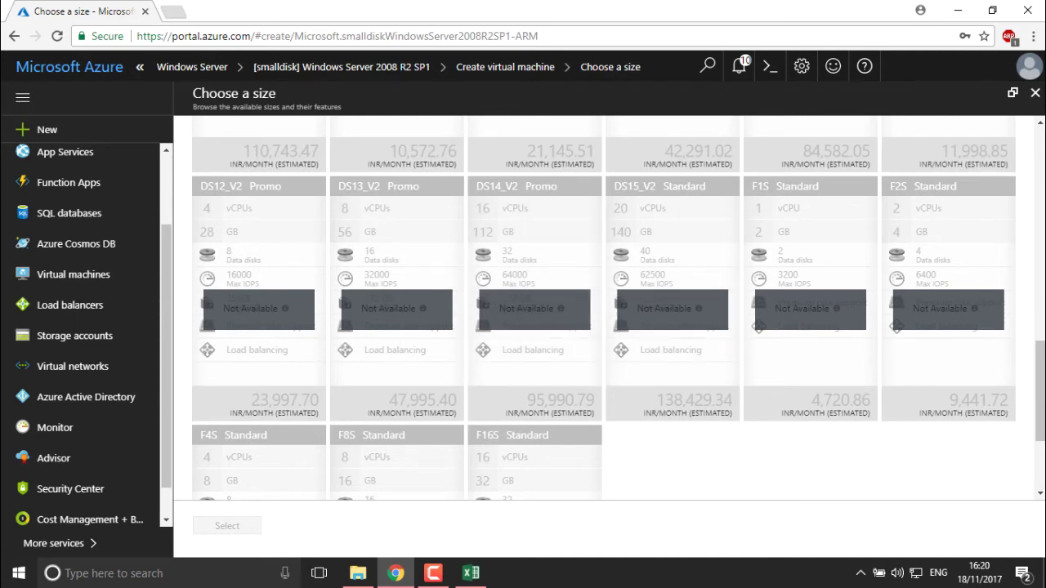
scroll(1040, 393, "up", 6)
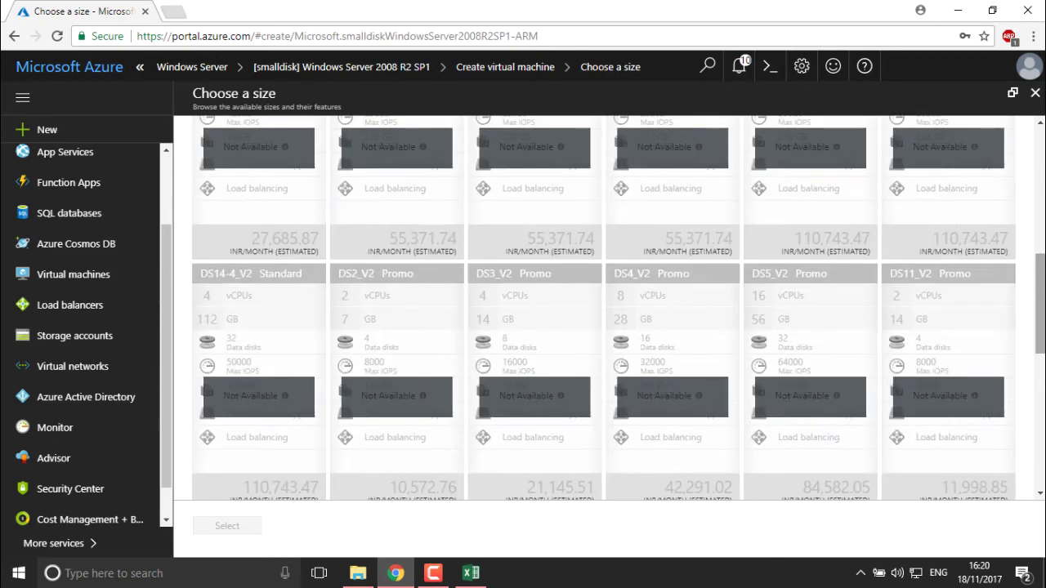
scroll(1040, 392, "up", 4)
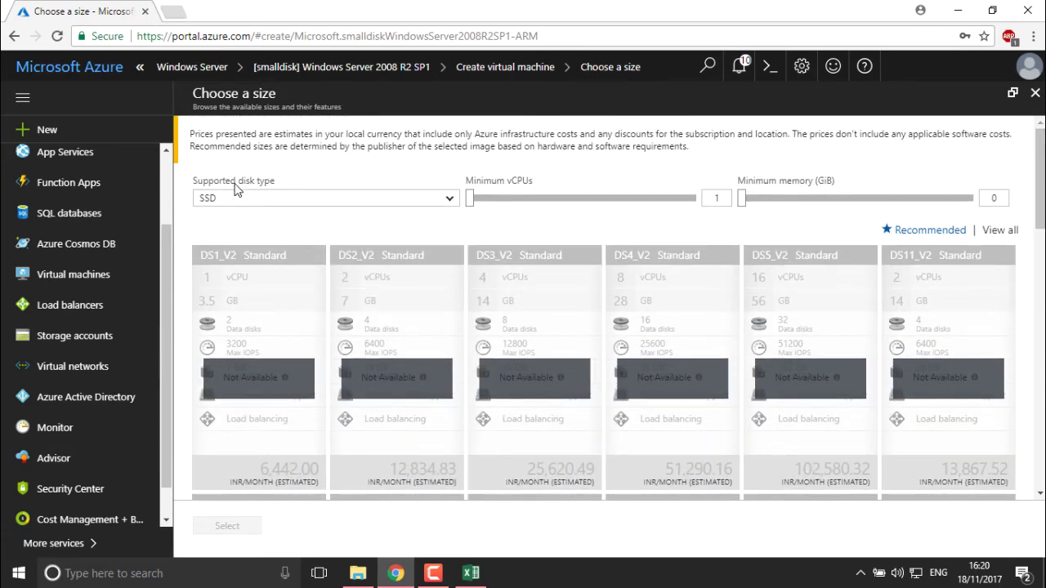
- Set the supported disk type to HDD and choose the A0 Basic size for the virtual machine
left_click(239, 199)
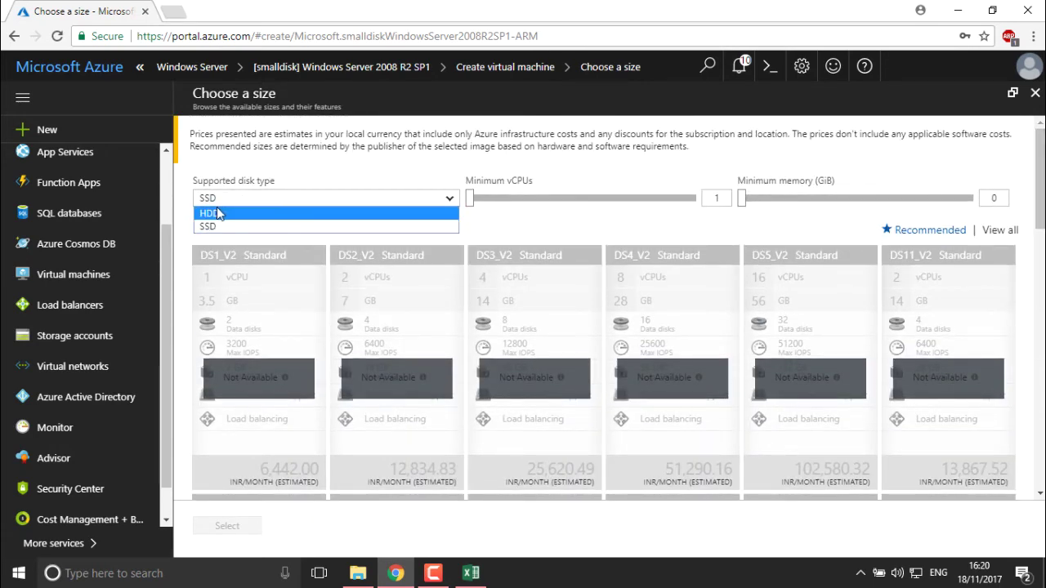
left_click(217, 213)
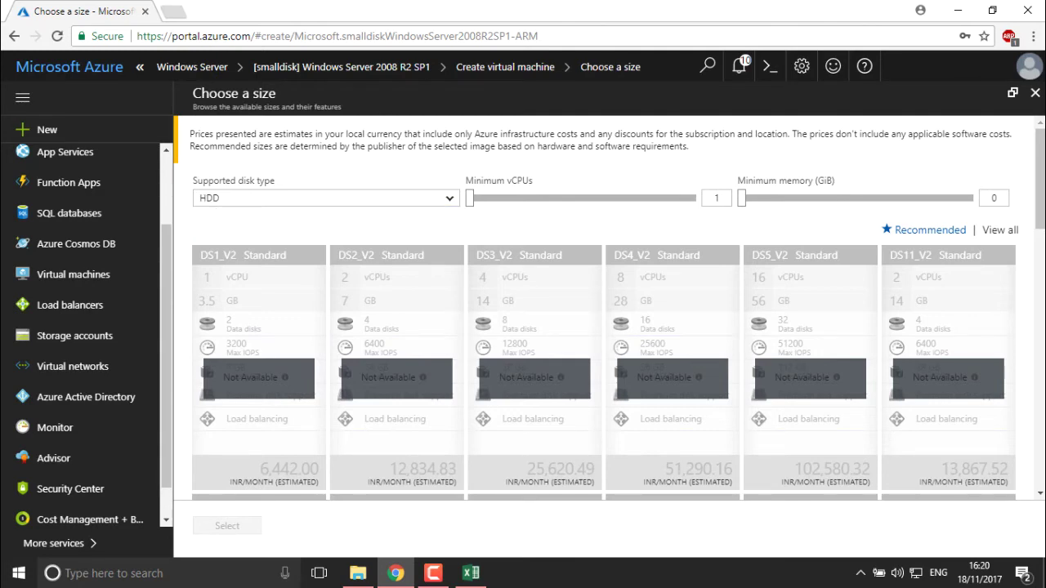
scroll(1042, 207, "down", 3)
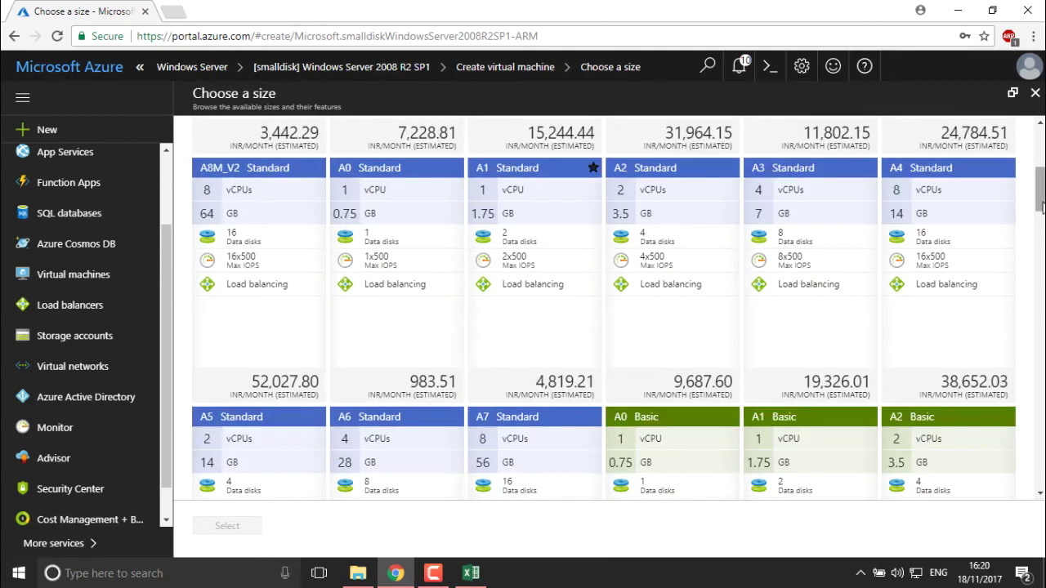
scroll(1042, 200, "down", 2)
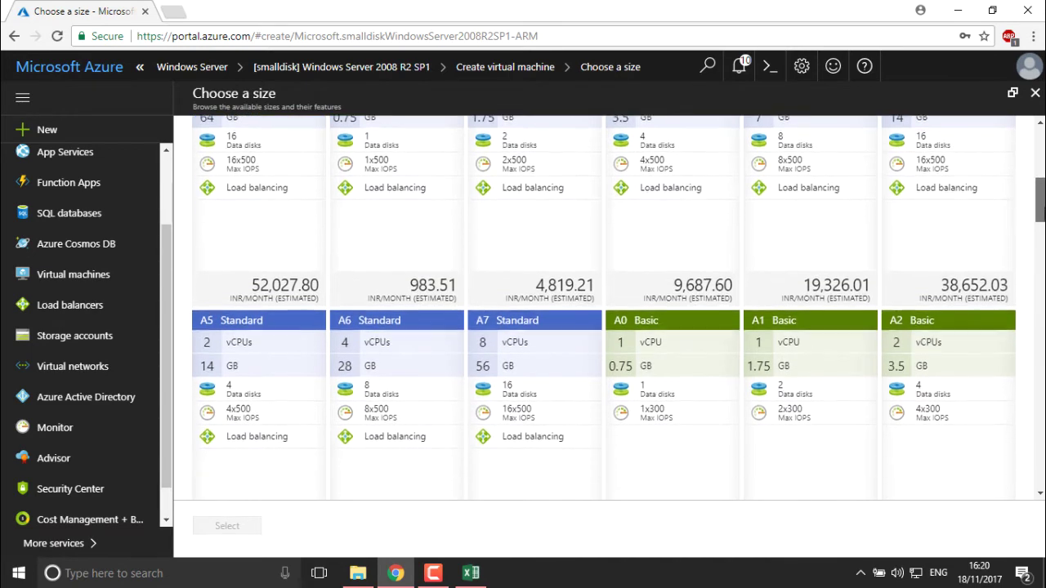
scroll(1042, 200, "down", 2)
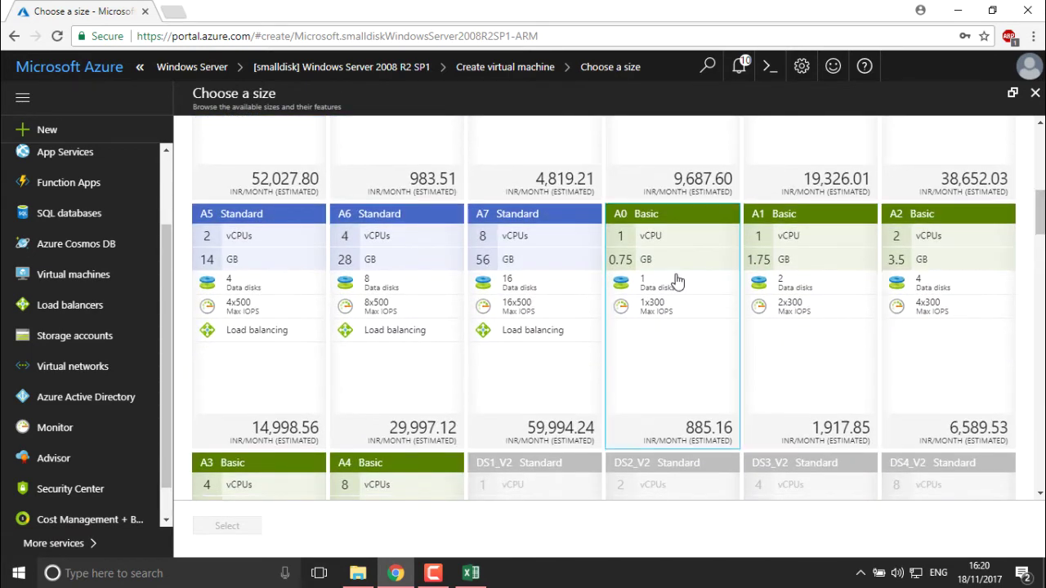
left_click(677, 281)
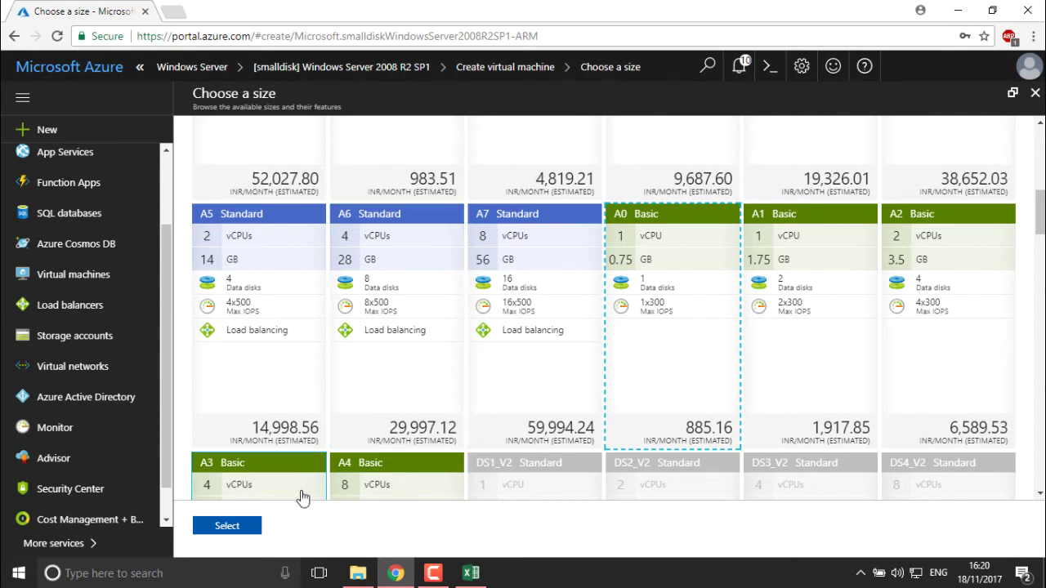
left_click(233, 529)
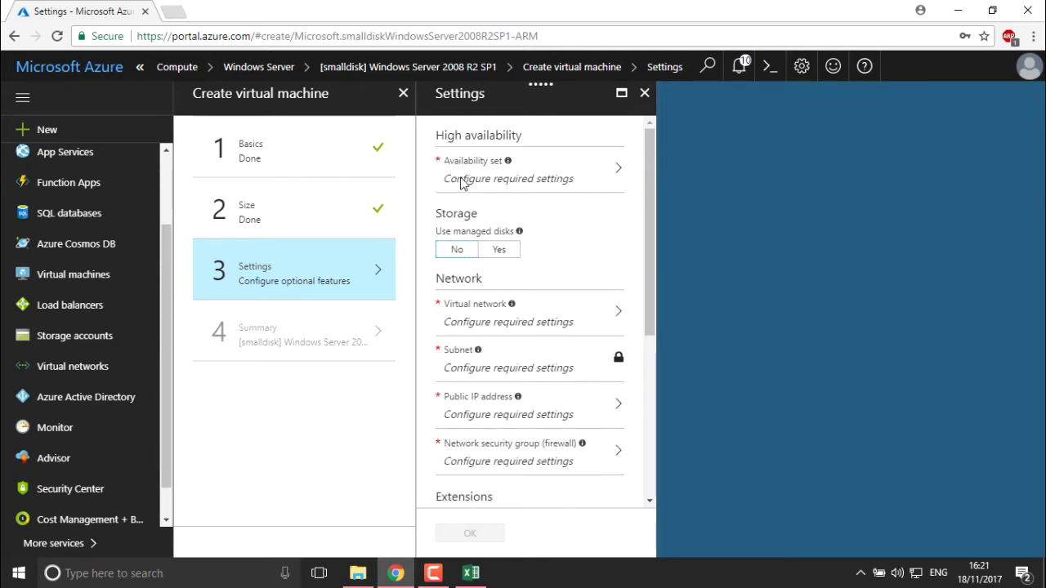
- Start creating a new availability set for the virtual machine and name it AG1
triple_click(518, 132)
left_click(510, 133)
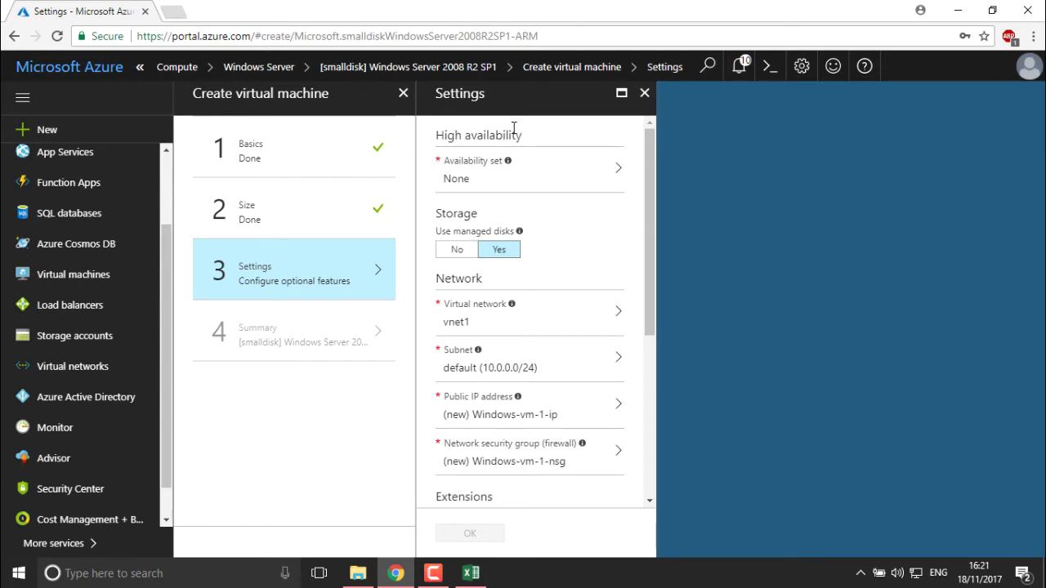
left_click(473, 176)
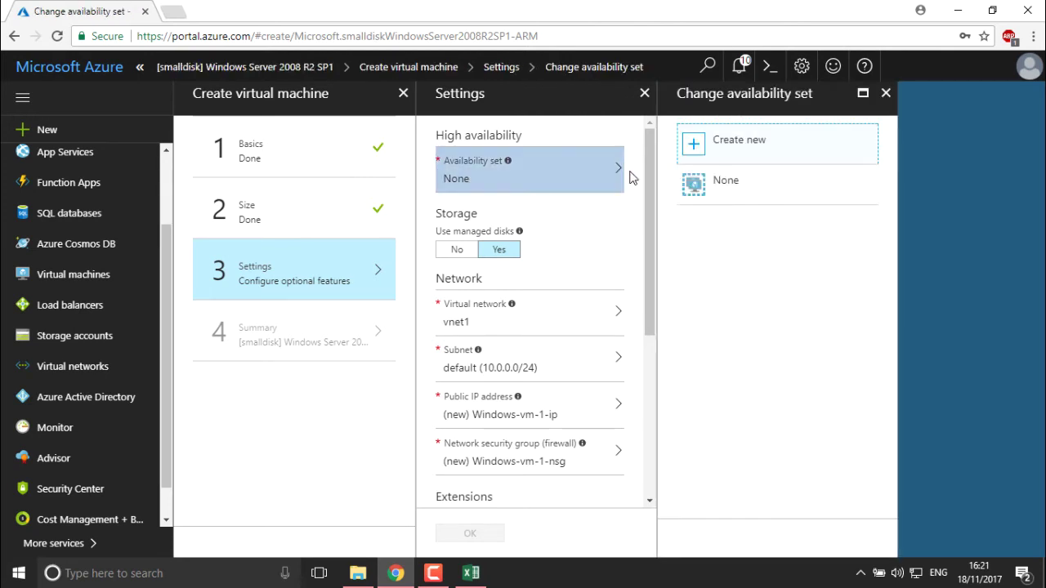
left_click(820, 164)
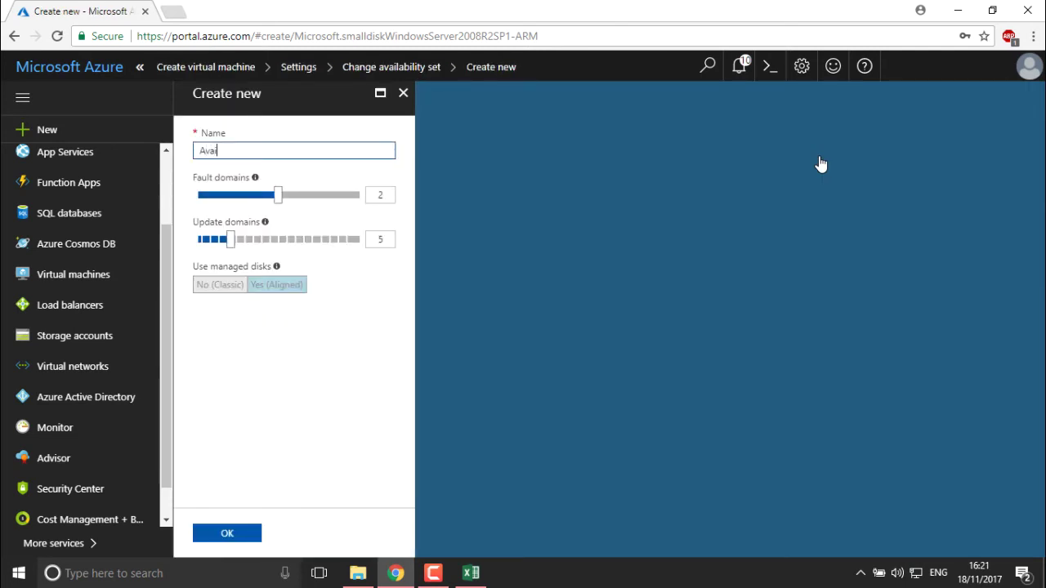
type("AvailablityG")
key("BackSpace")
key("BackSpace")
key("BackSpace")
key("BackSpace")
key("BackSpace")
key("BackSpace")
key("BackSpace")
key("BackSpace")
key("BackSpace")
- Check the domain settings and create the availability set with 2 fault domains and 5 update domains
double_click(375, 196)
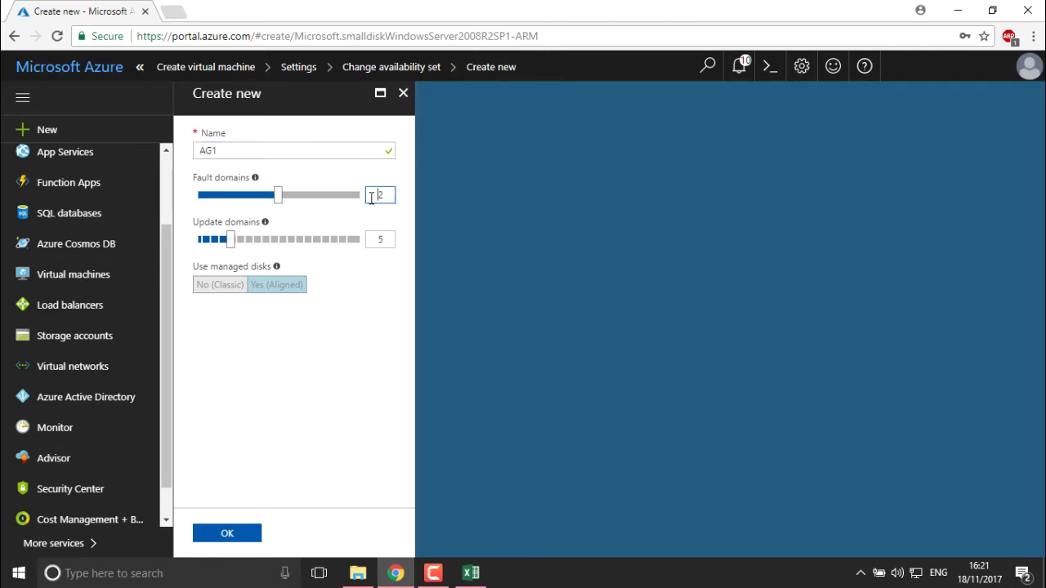
mouse_move(256, 178)
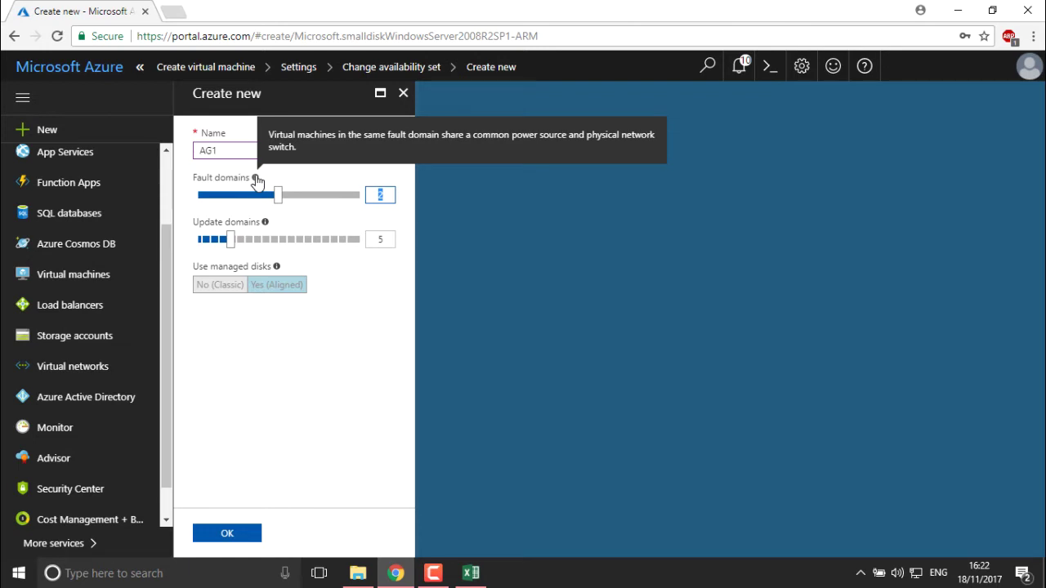
left_click_drag(232, 235, 239, 241)
mouse_move(269, 230)
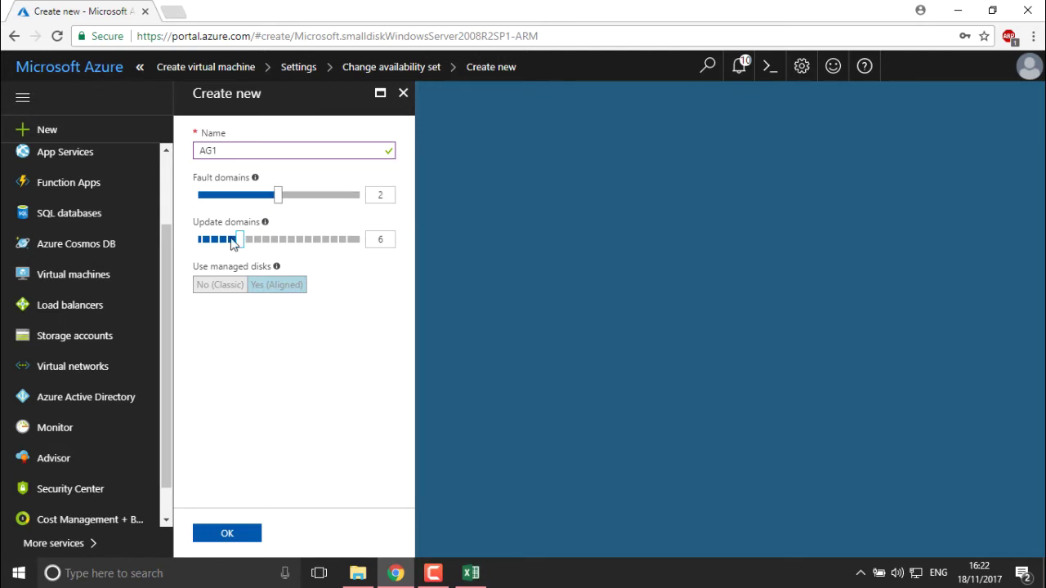
left_click_drag(239, 246, 231, 246)
left_click(226, 536)
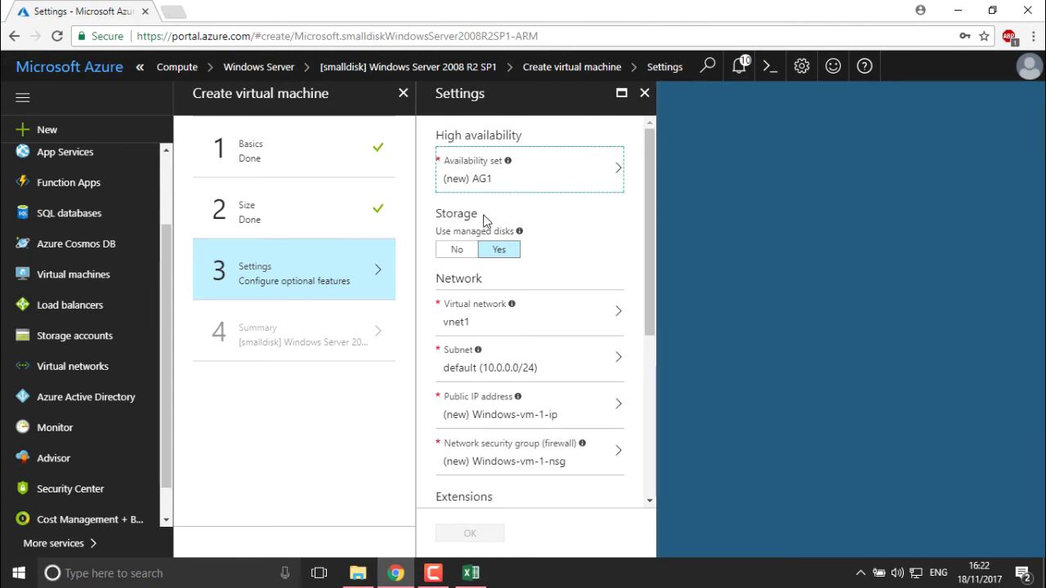
- Switch the use of managed disks to No and back to Yes
left_click(508, 253)
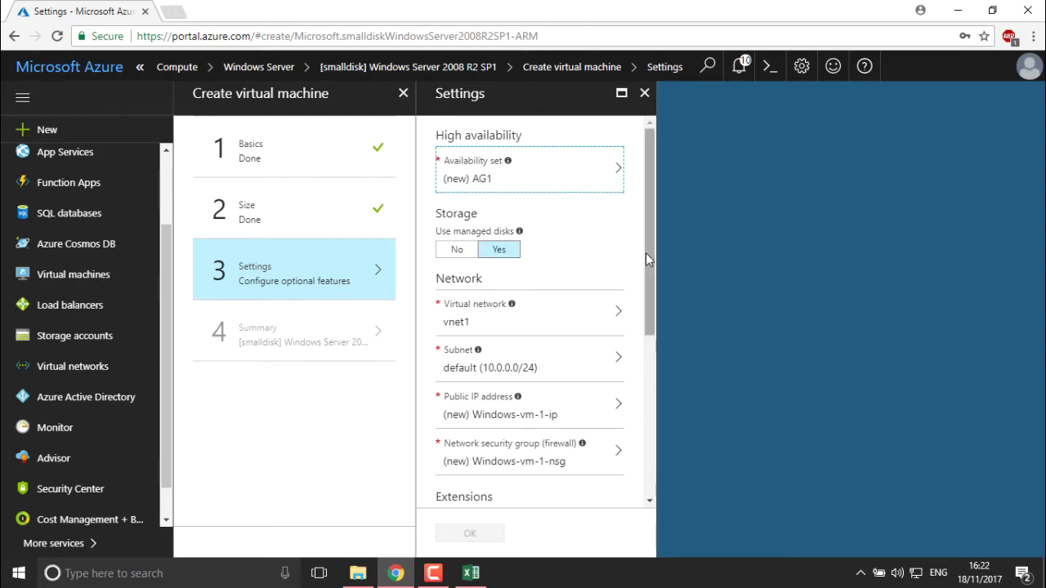
left_click_drag(645, 253, 645, 270)
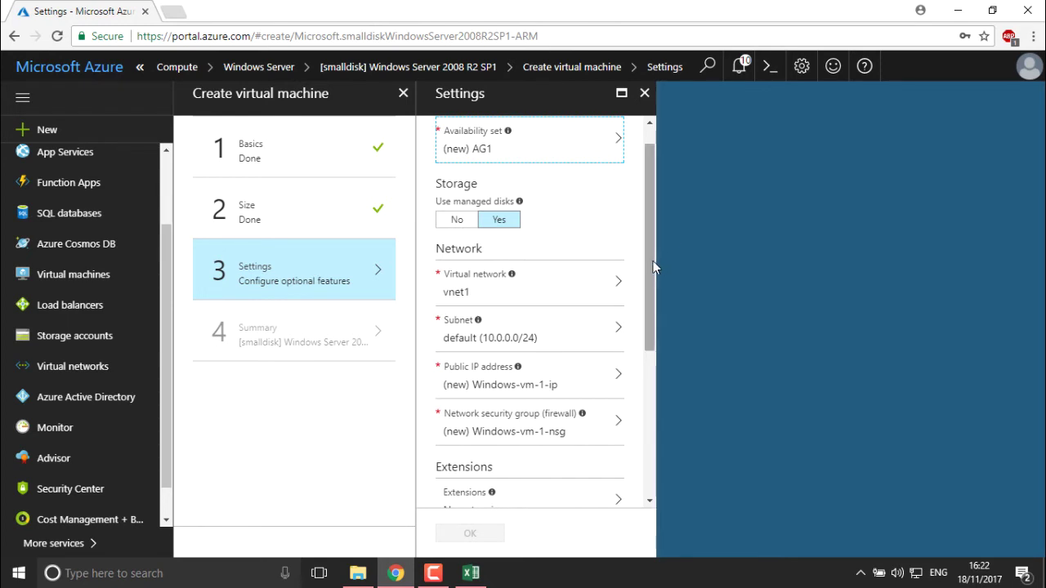
left_click(452, 220)
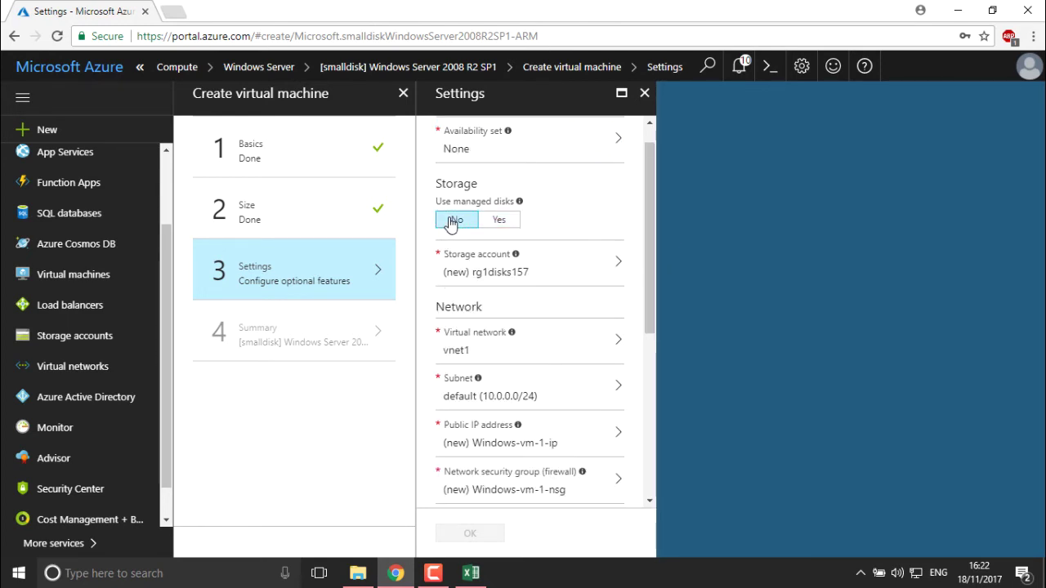
left_click(505, 226)
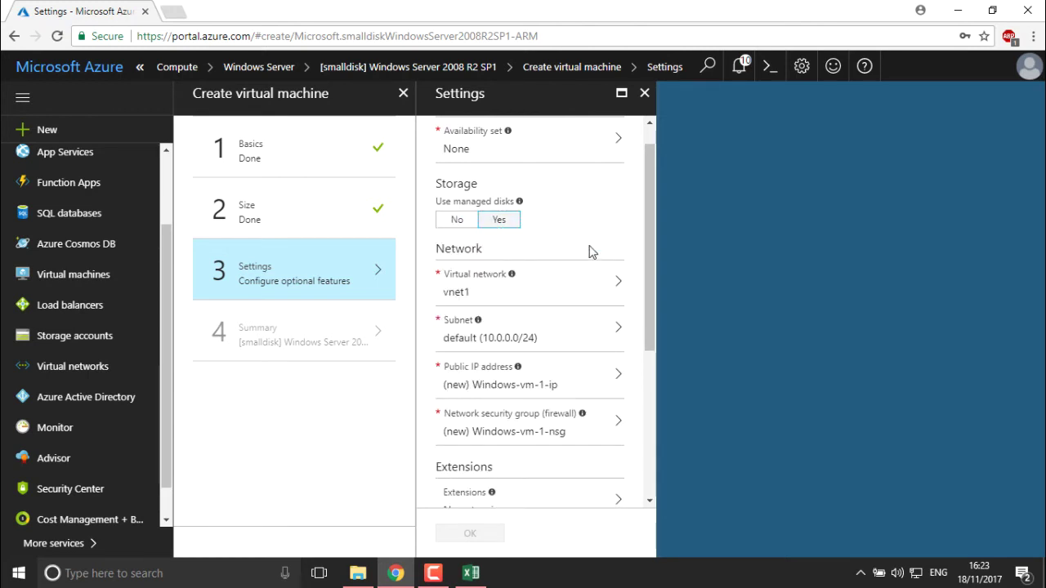
- Choose the existing vnet1 in RG1 as the virtual network and leave the network list closed
left_click_drag(646, 260, 650, 278)
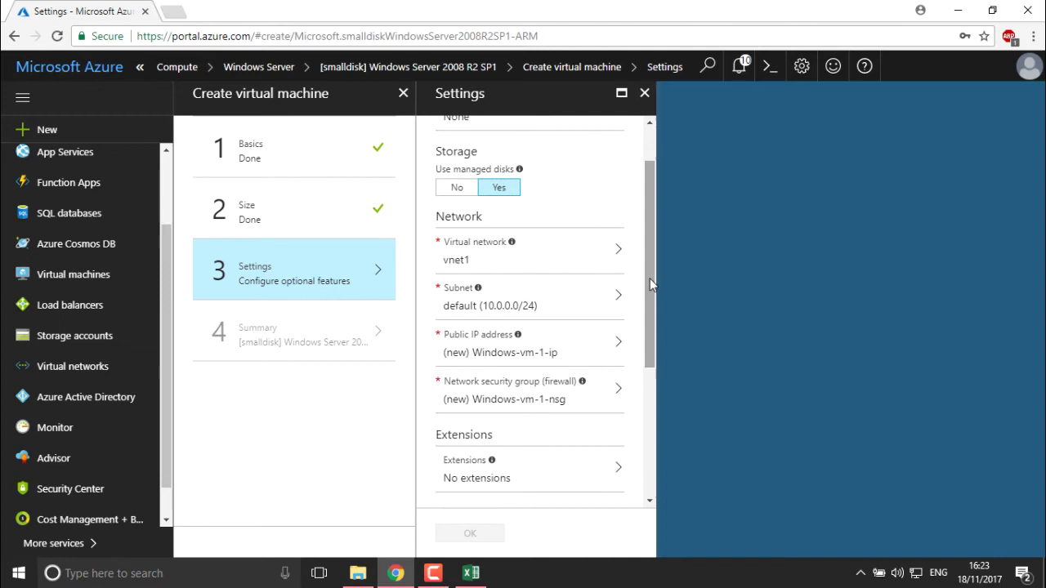
left_click(478, 251)
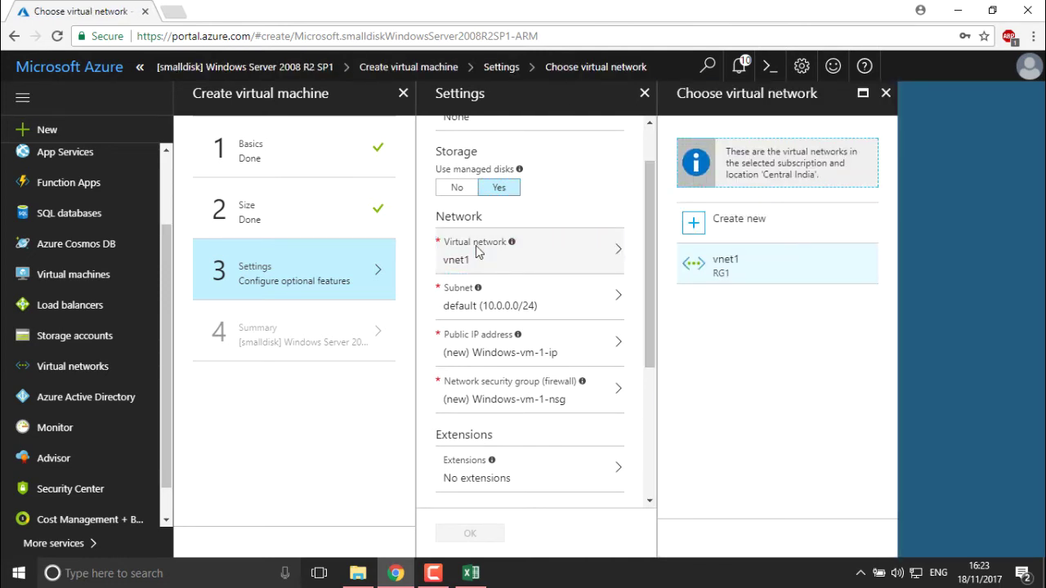
left_click(749, 286)
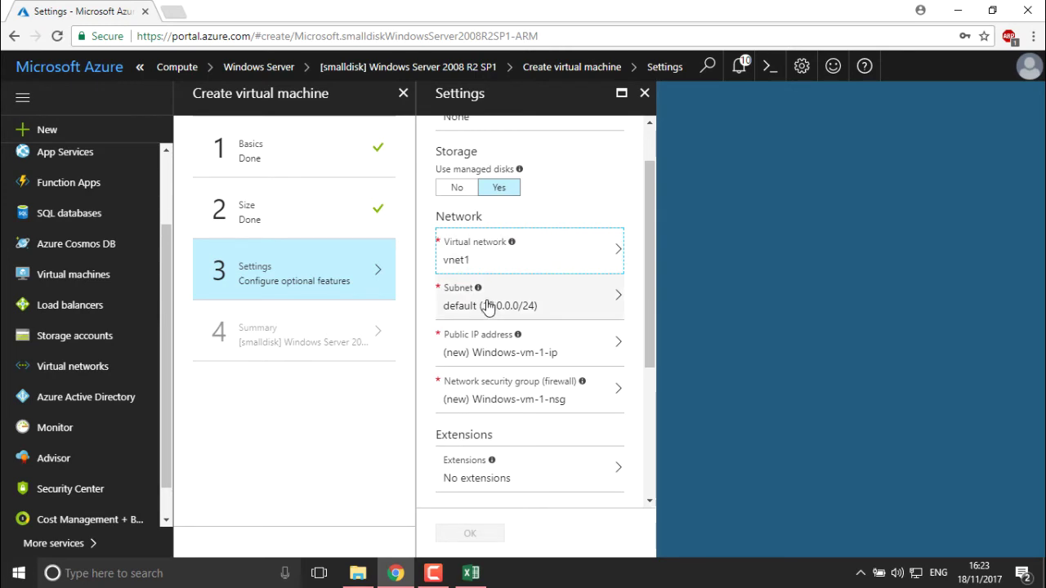
left_click(562, 245)
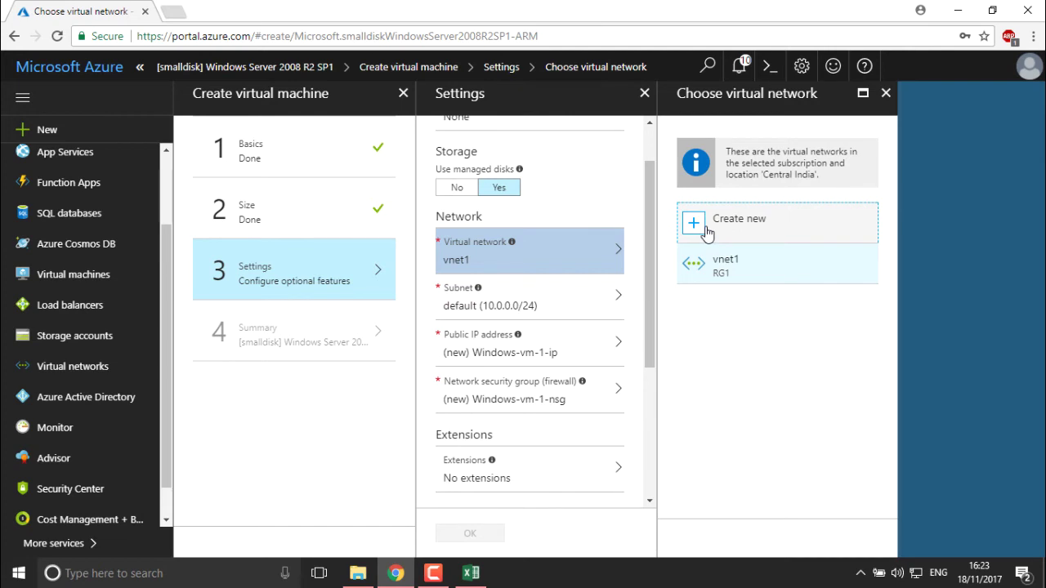
left_click(532, 260)
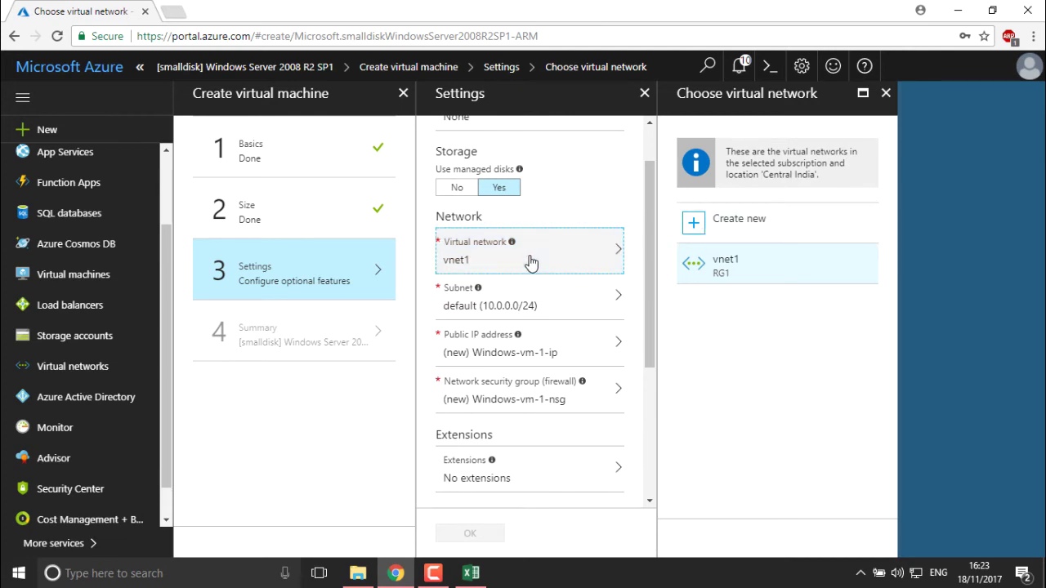
left_click(886, 93)
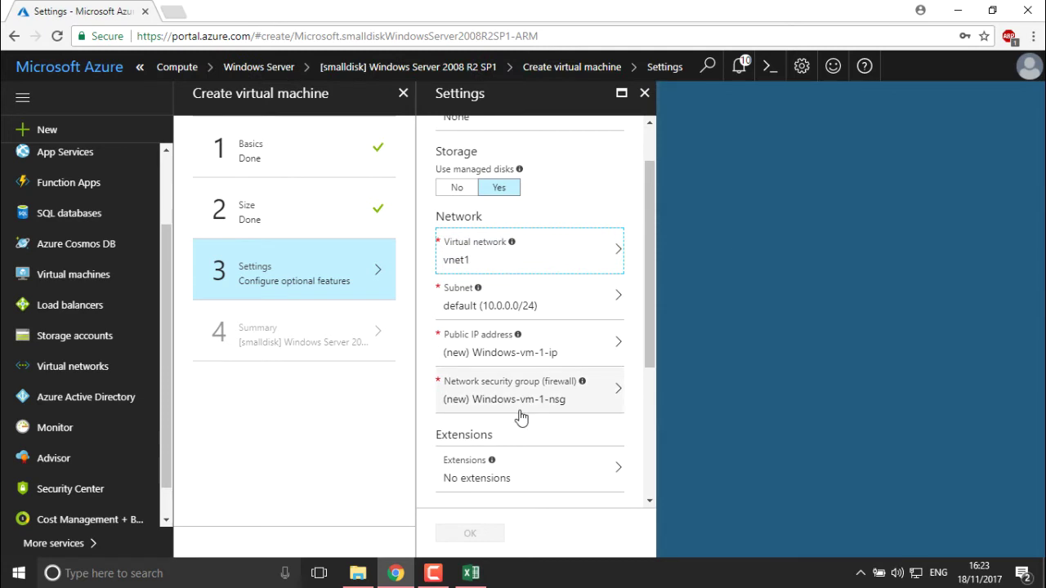
- Check which subnets can be chosen for the virtual machine, then close the list without changing the subnet
left_click(556, 314)
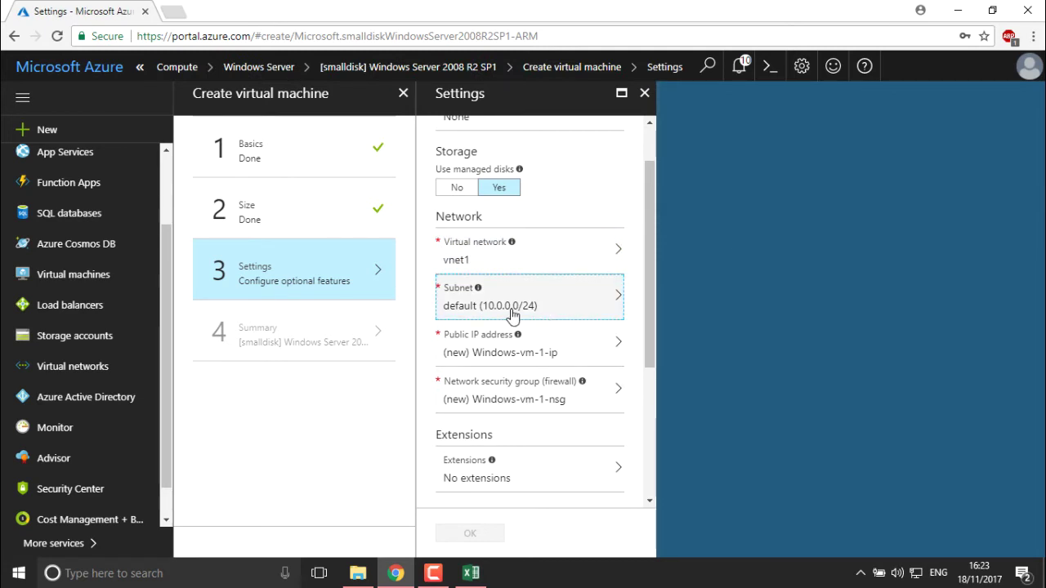
left_click(601, 315)
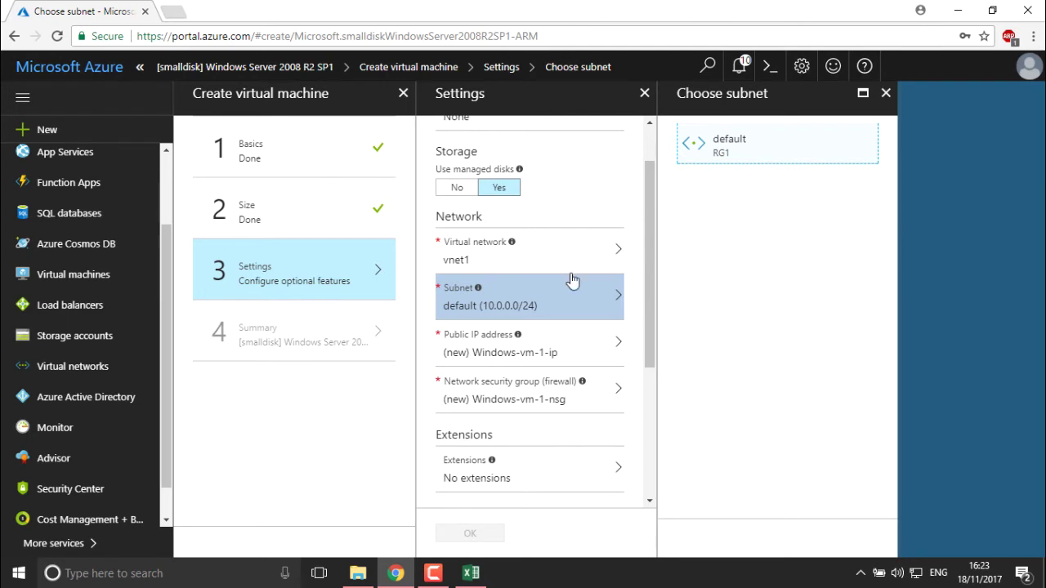
left_click(886, 93)
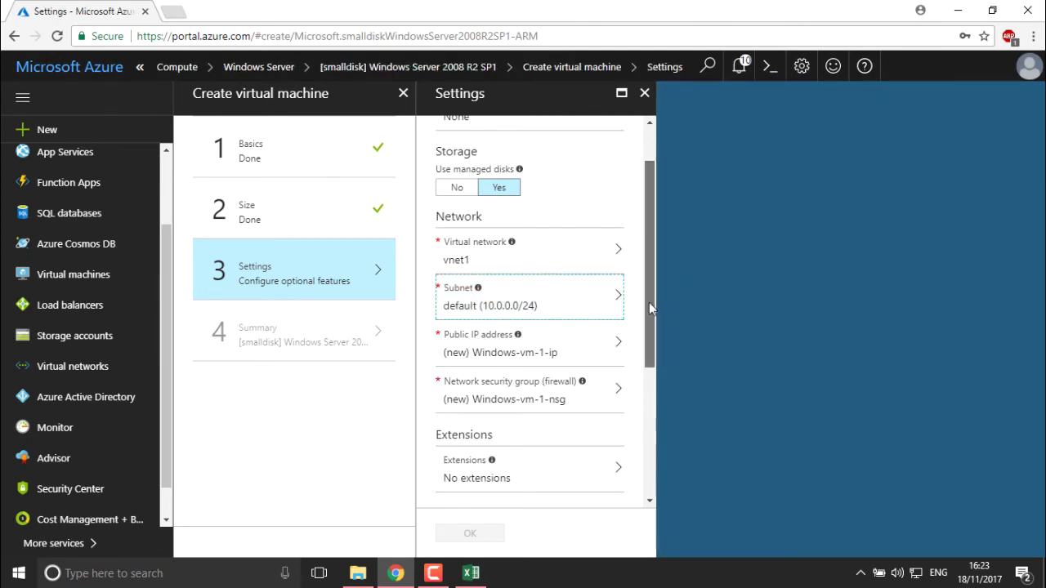
- Create the new public IP address Windows-vm-1-ip with dynamic assignment
left_click_drag(651, 305, 652, 342)
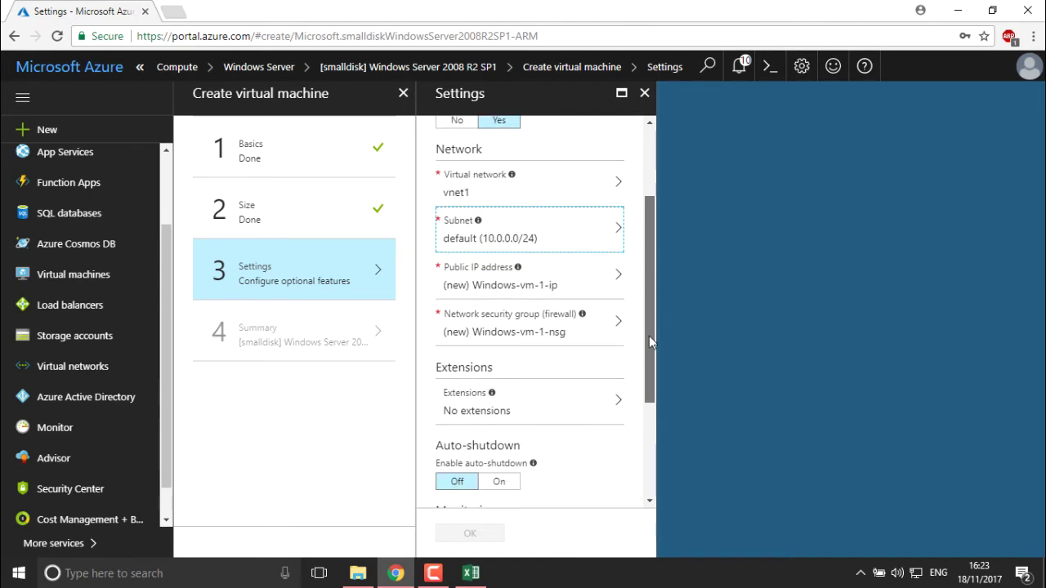
left_click(536, 301)
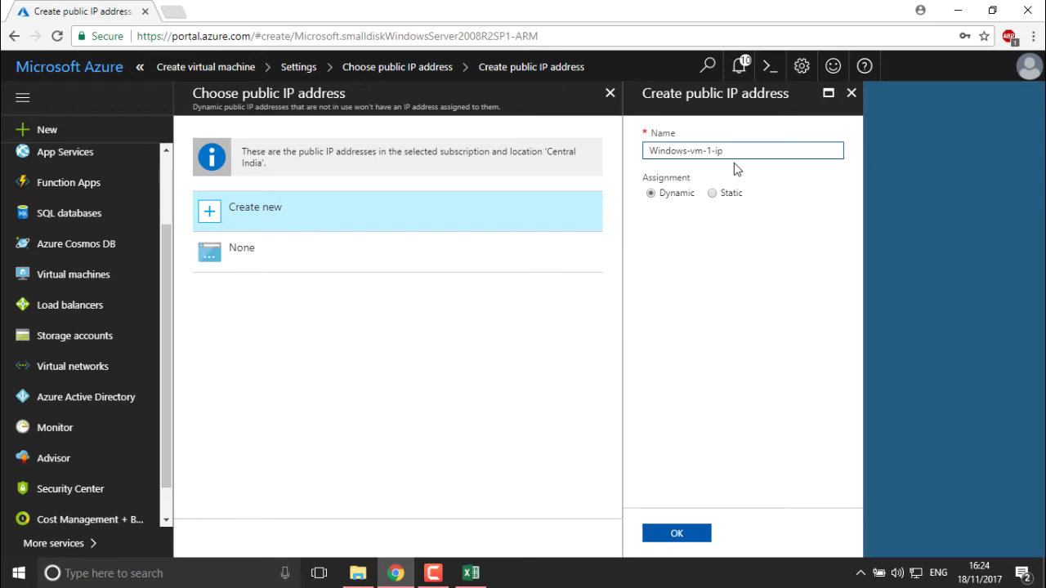
left_click(677, 537)
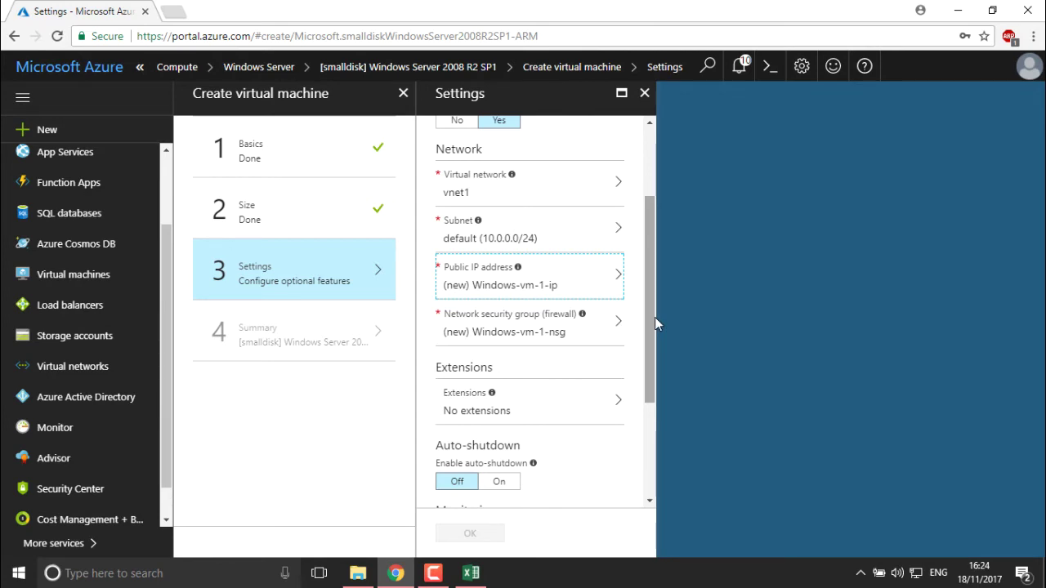
mouse_move(516, 276)
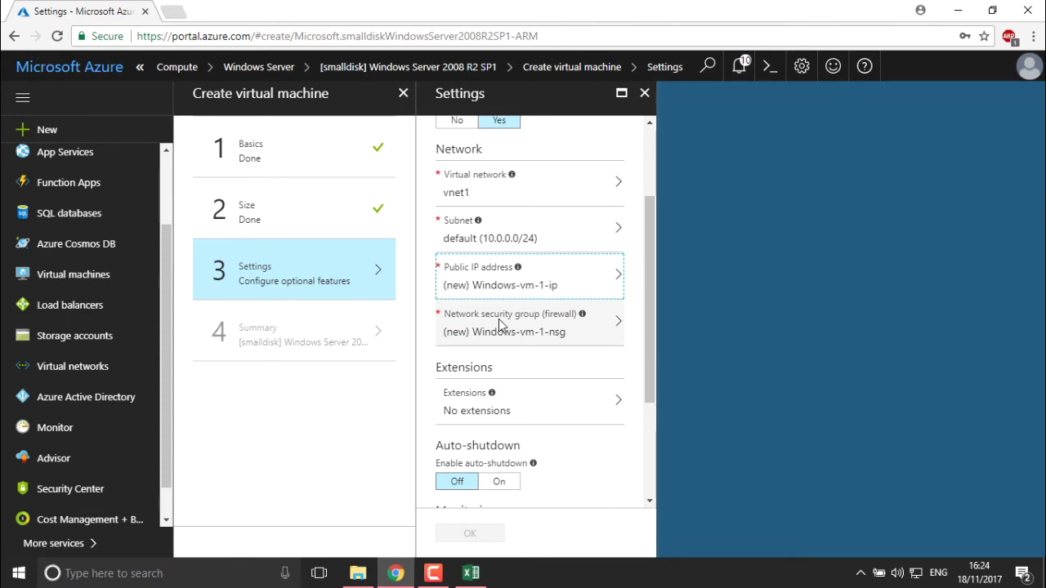
- Create the network security group Windows-vm-1-nsg with the default-allow-rdp inbound rule for RDP (TCP/3389)
left_click(549, 334)
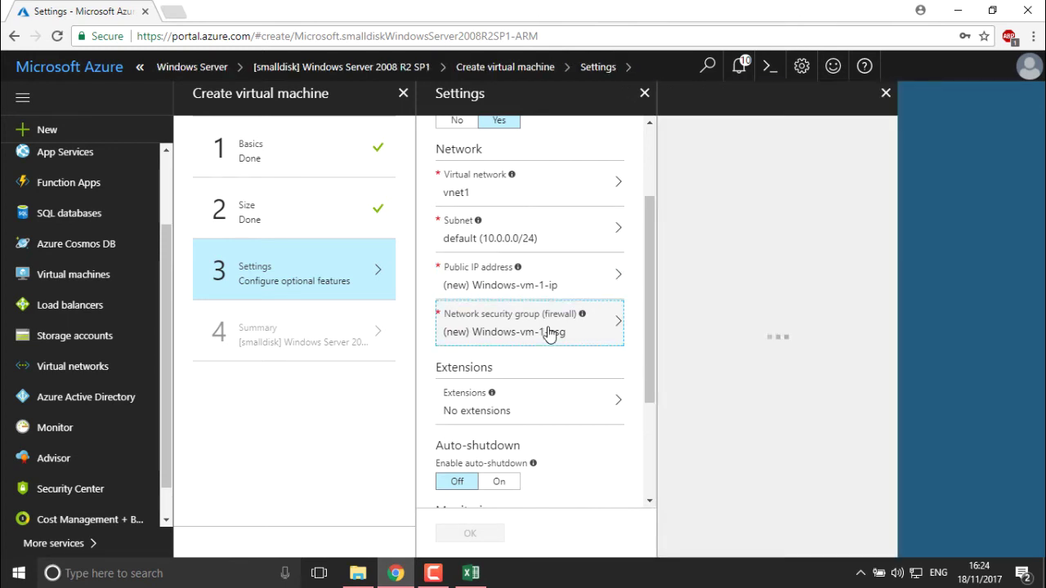
left_click(862, 146)
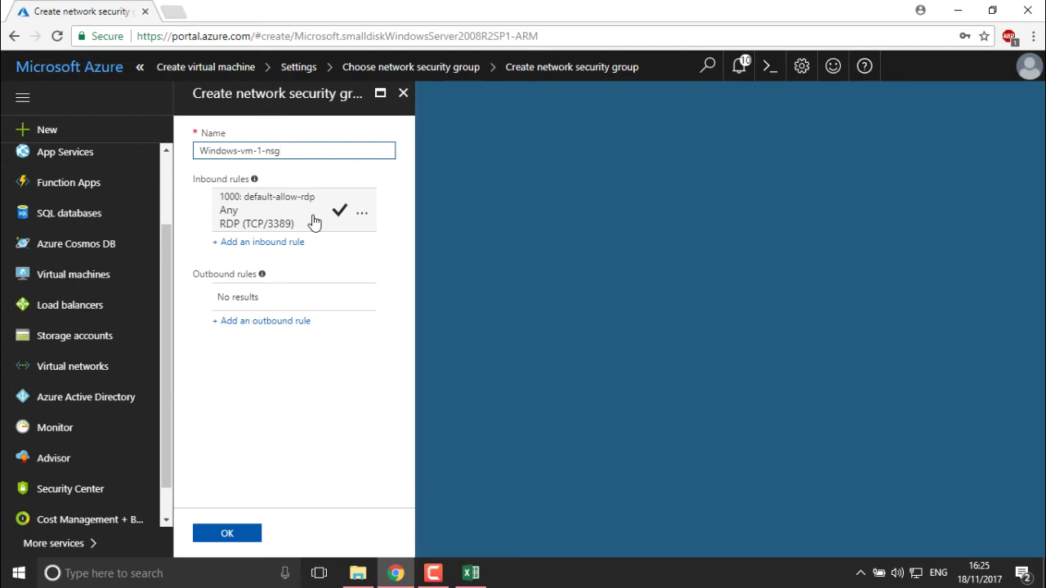
left_click(242, 533)
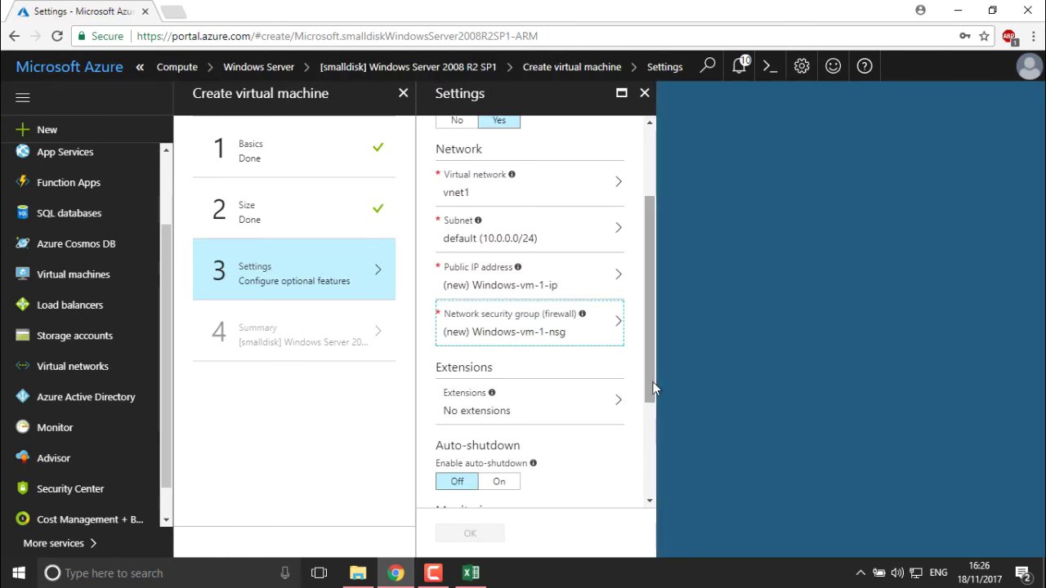
left_click_drag(649, 387, 647, 442)
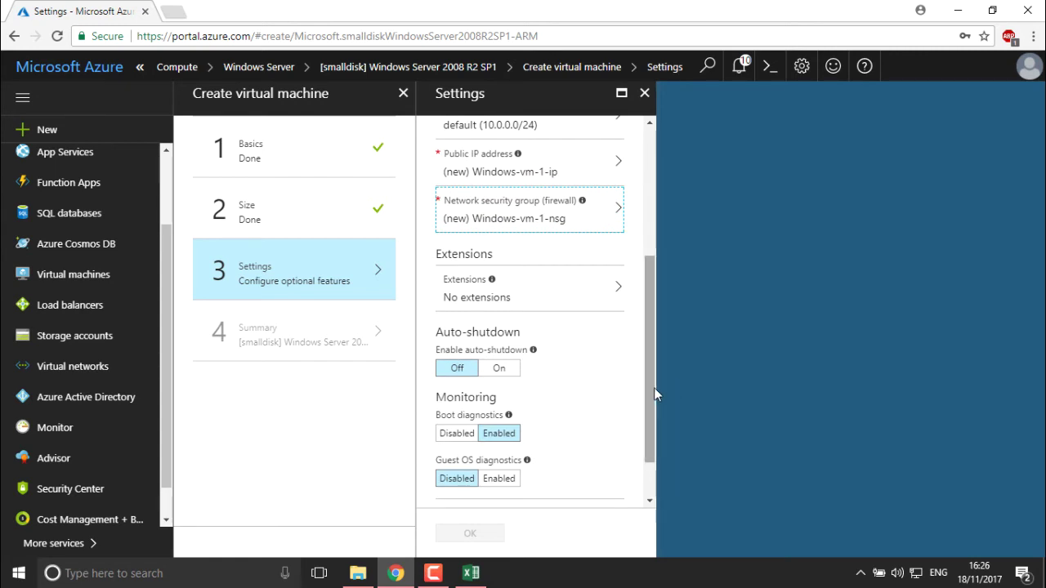
- Keep boot diagnostics enabled, choose the existing storage account csg25b8afc9bfd9x46e8x88f for diagnostics, and confirm the virtual machine settings
left_click_drag(654, 388, 654, 433)
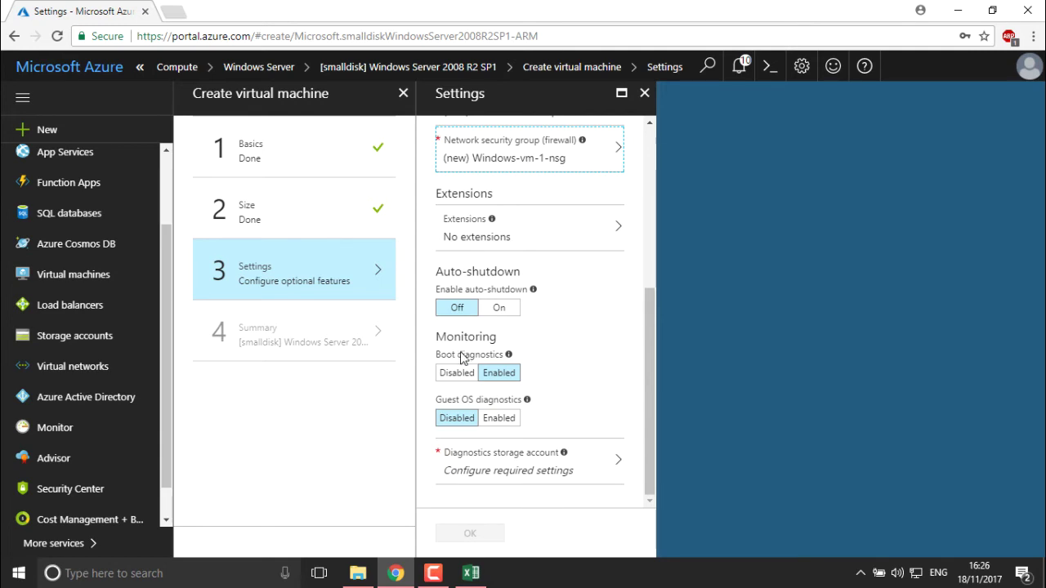
left_click(503, 373)
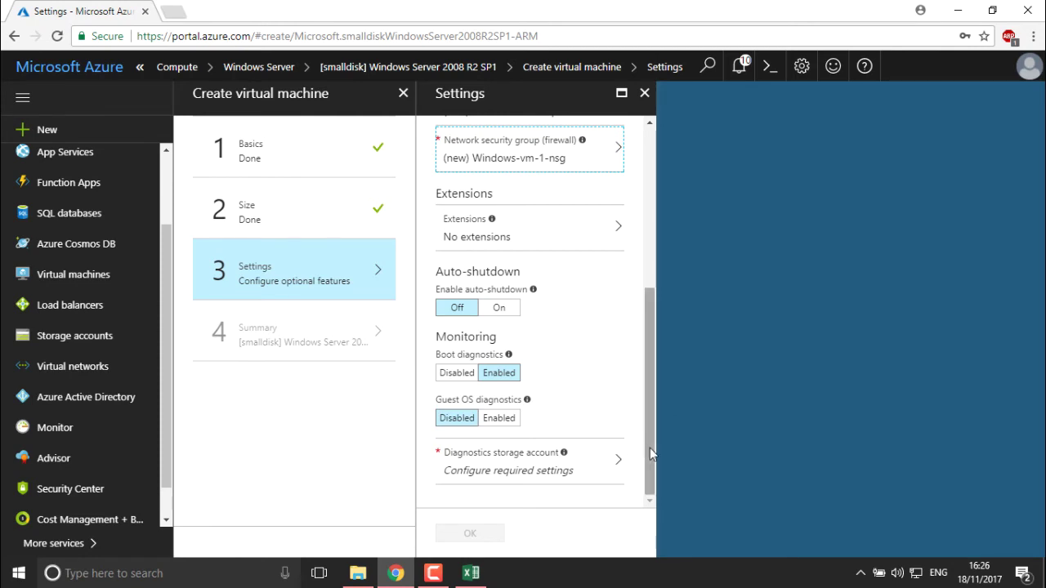
mouse_move(527, 401)
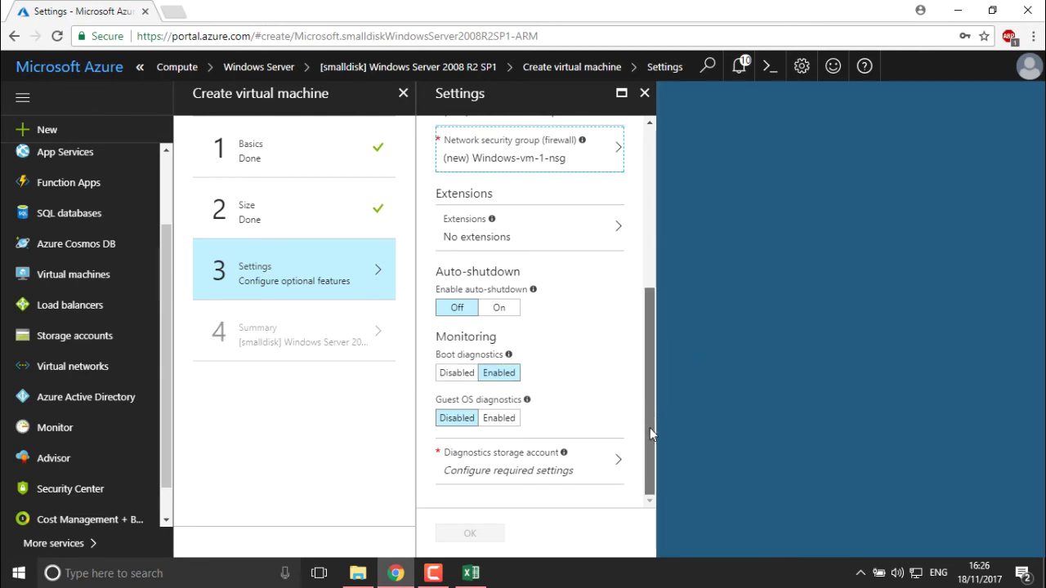
left_click(482, 469)
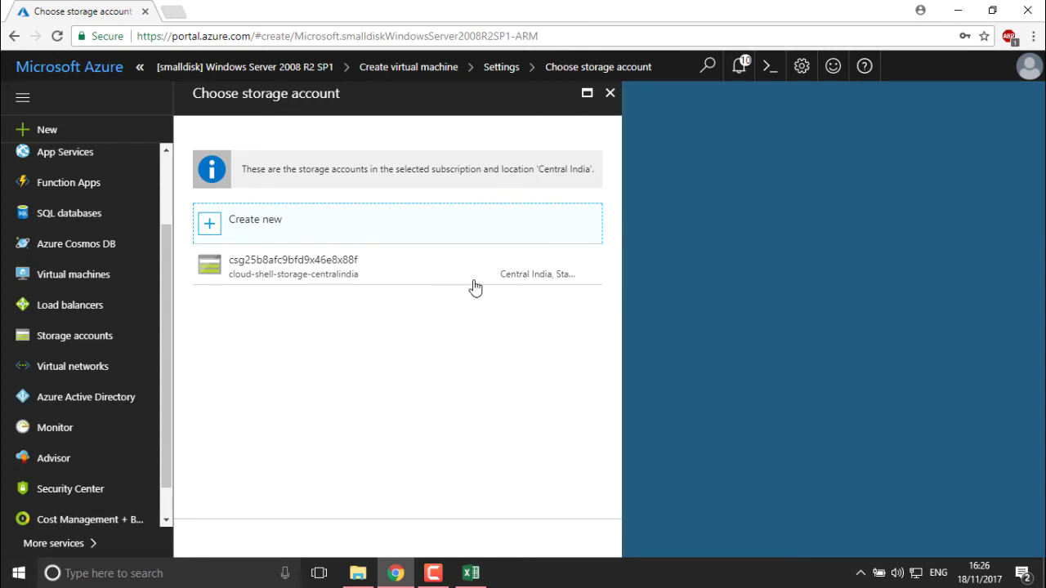
left_click(474, 288)
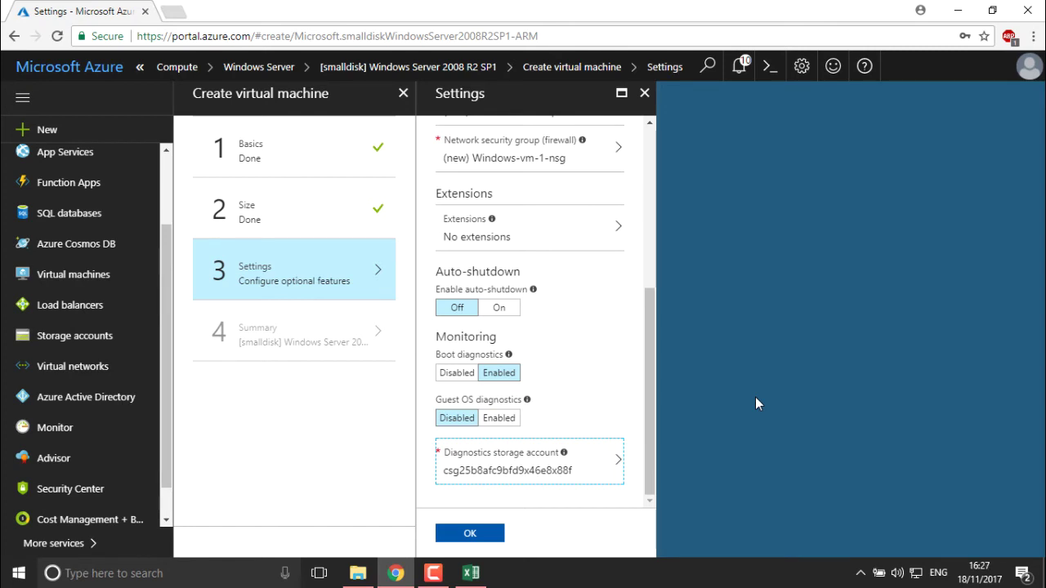
left_click(470, 534)
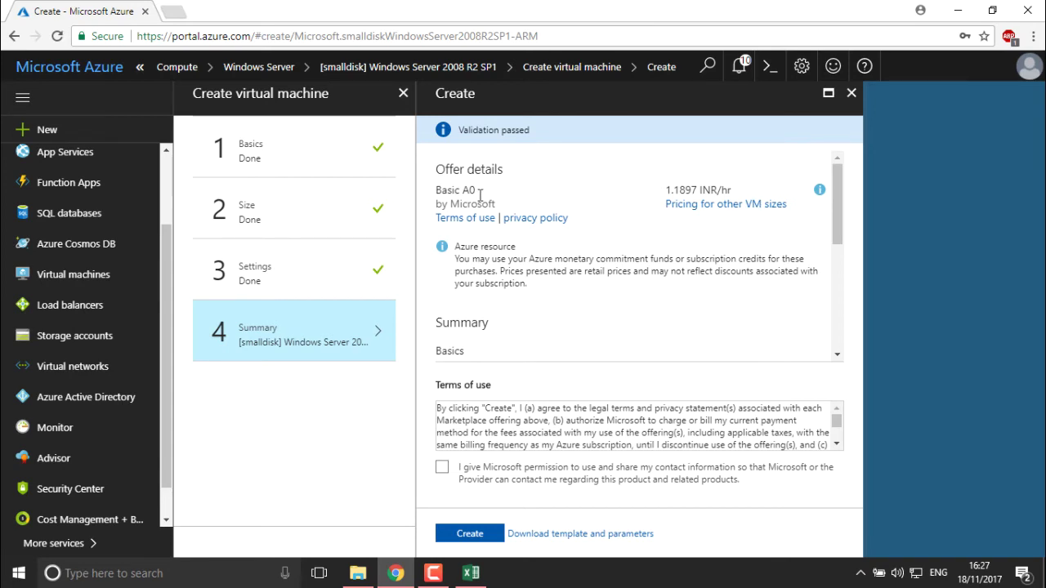
- Review the offer details, hourly price, Azure resource note and configuration summary of the virtual machine before creation
left_click_drag(667, 189, 757, 191)
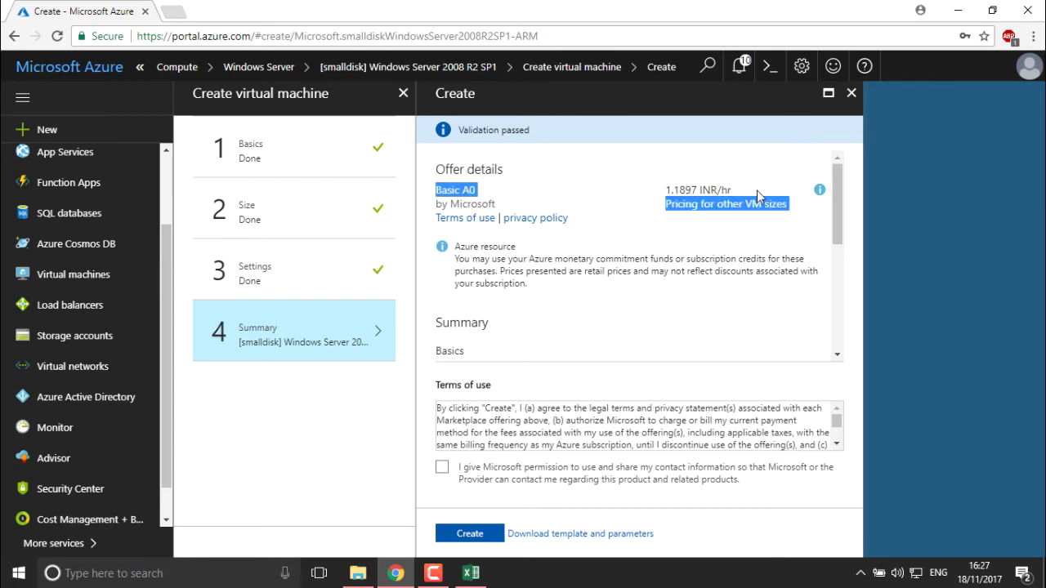
left_click(757, 191)
left_click_drag(679, 200, 728, 185)
left_click(647, 190)
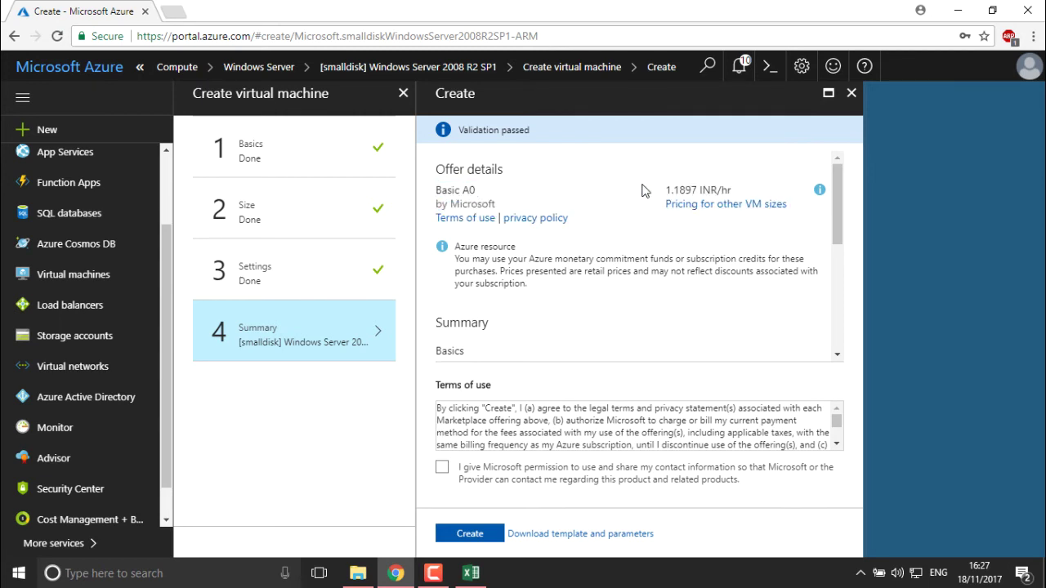
left_click_drag(842, 224, 842, 230)
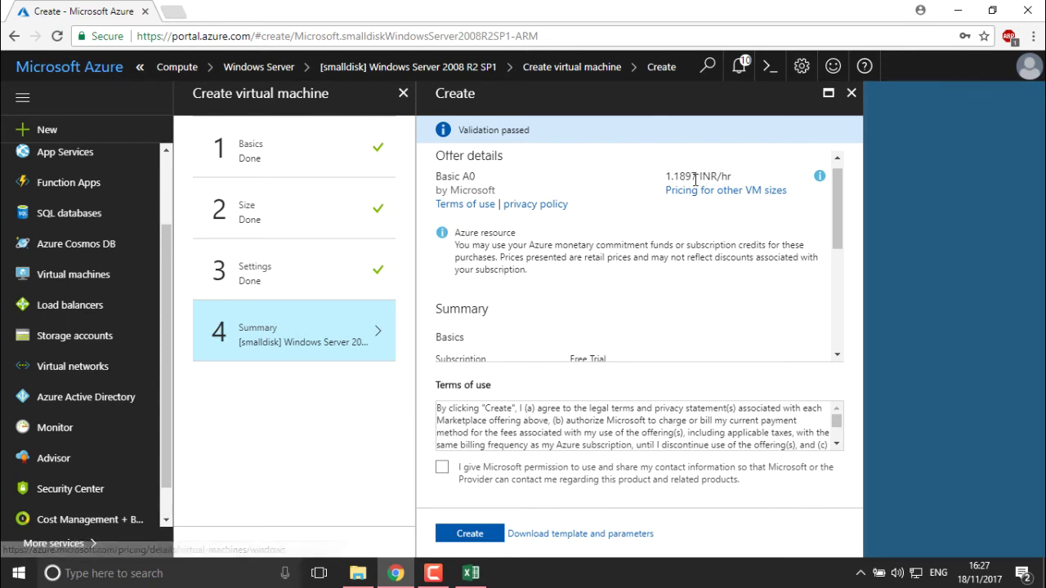
left_click_drag(731, 177, 678, 172)
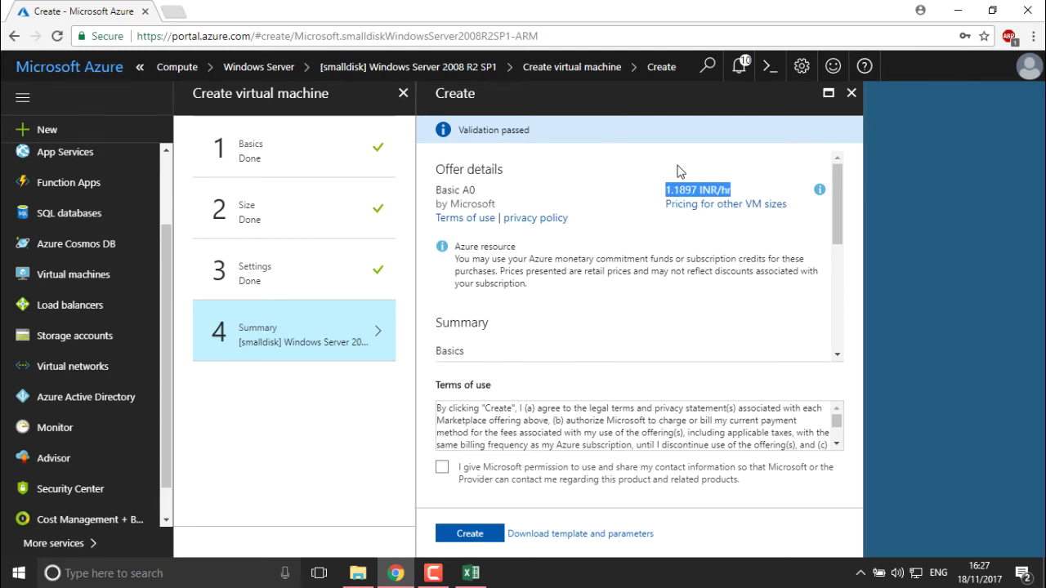
left_click(584, 199)
left_click_drag(465, 258, 660, 294)
left_click(660, 294)
left_click_drag(497, 273, 580, 288)
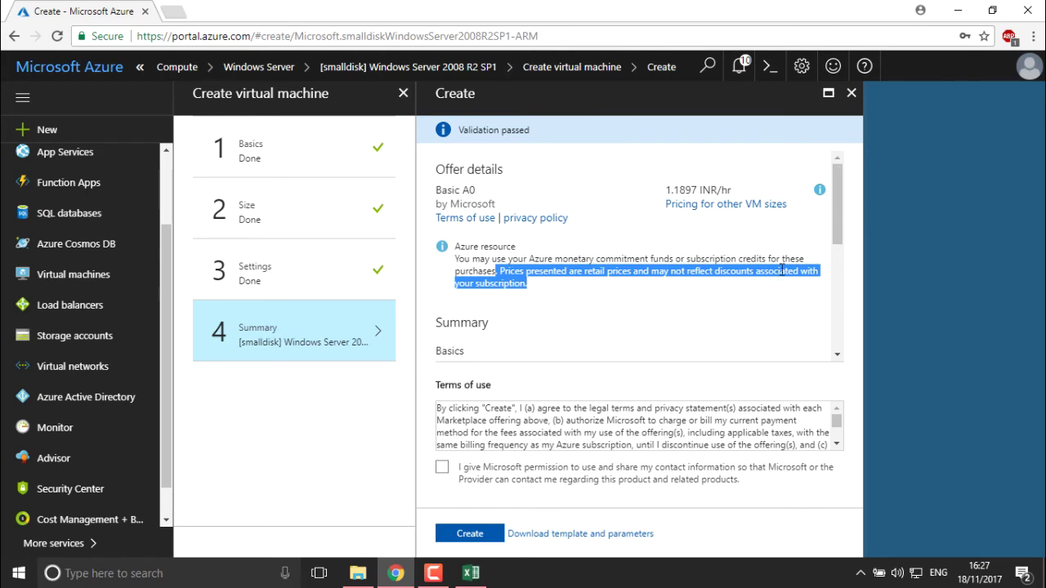
left_click(585, 326)
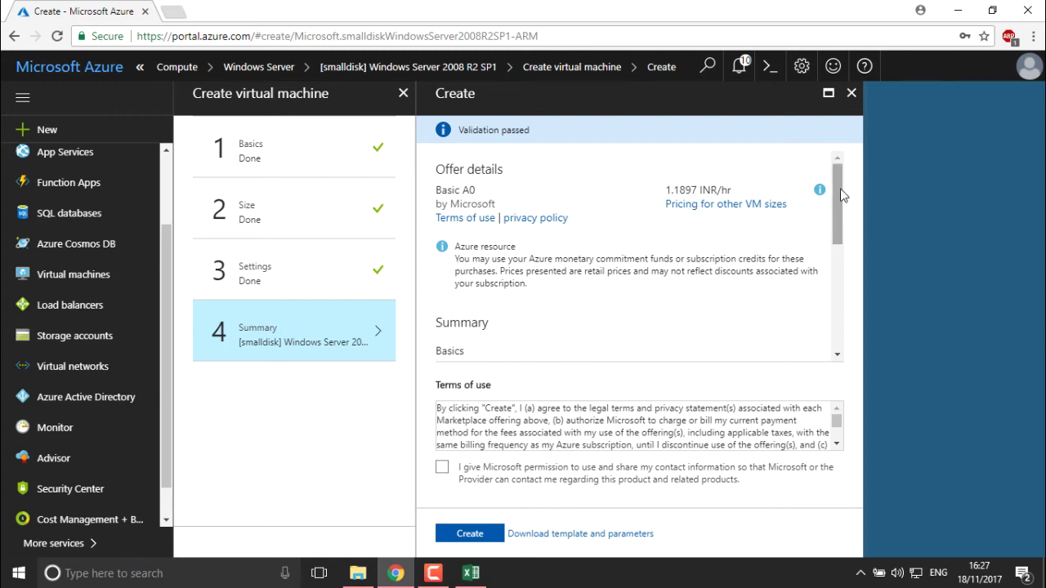
left_click_drag(844, 196, 845, 270)
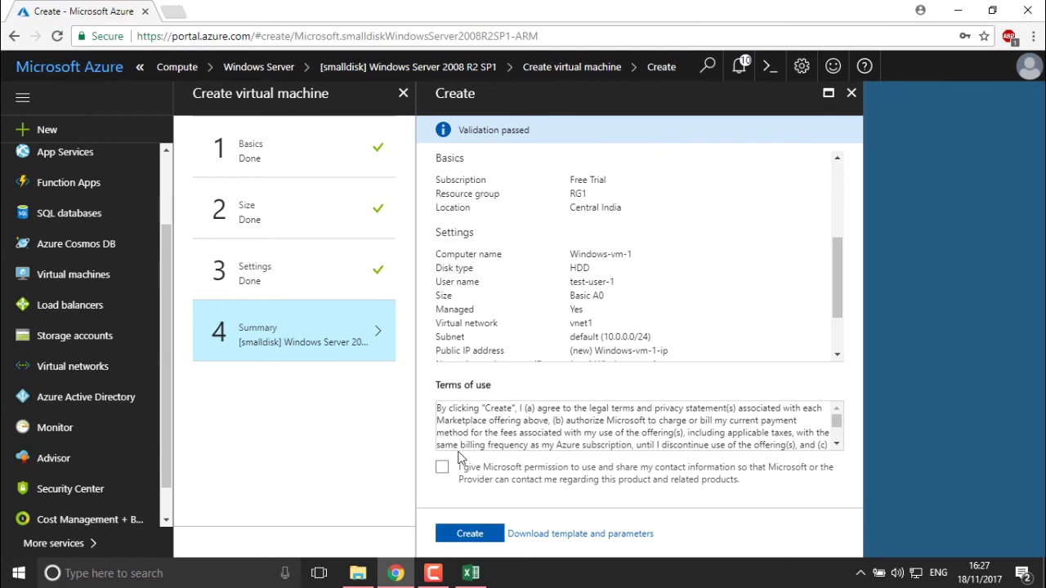
- Give Microsoft permission to use and share the contact information, and change the virtual machine size to A0 Standard
left_click(441, 468)
left_click(292, 203)
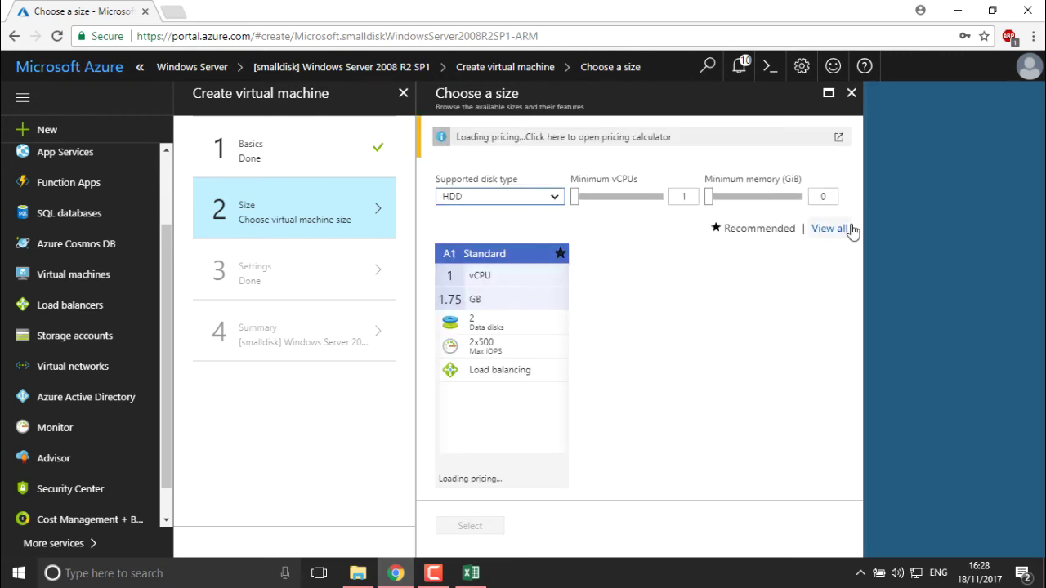
left_click(850, 230)
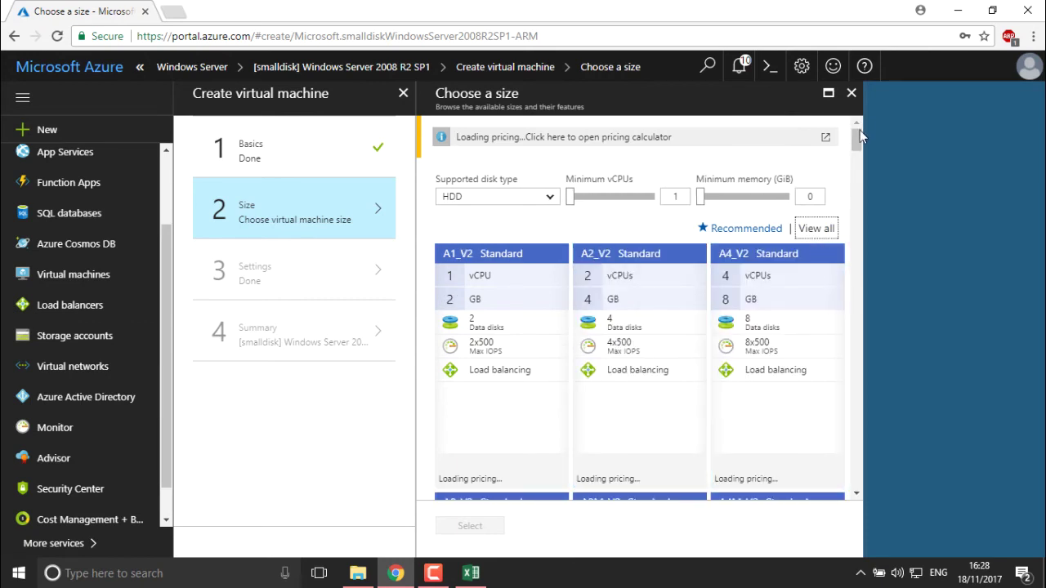
left_click_drag(858, 134, 860, 171)
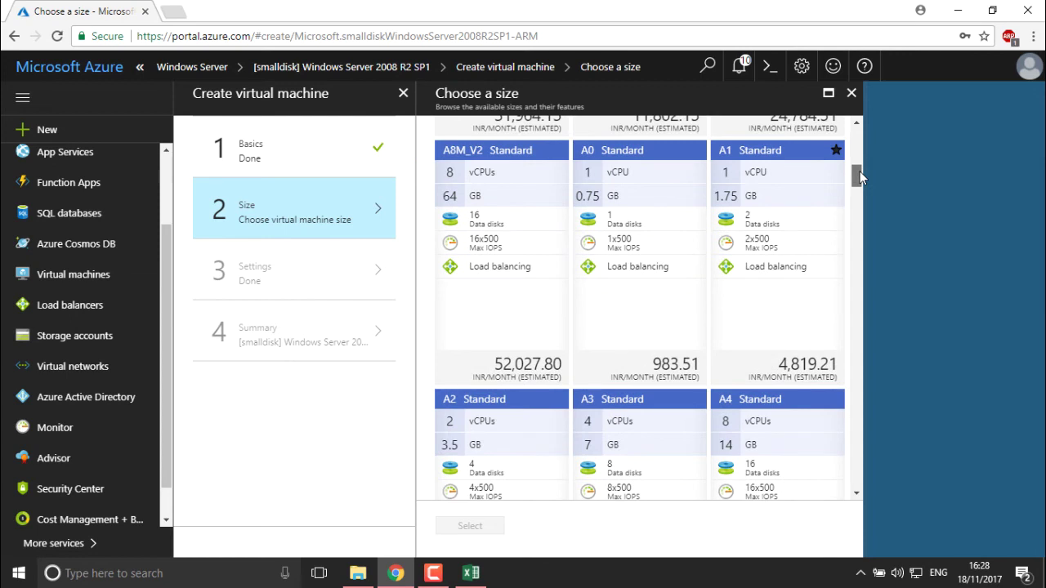
left_click(594, 261)
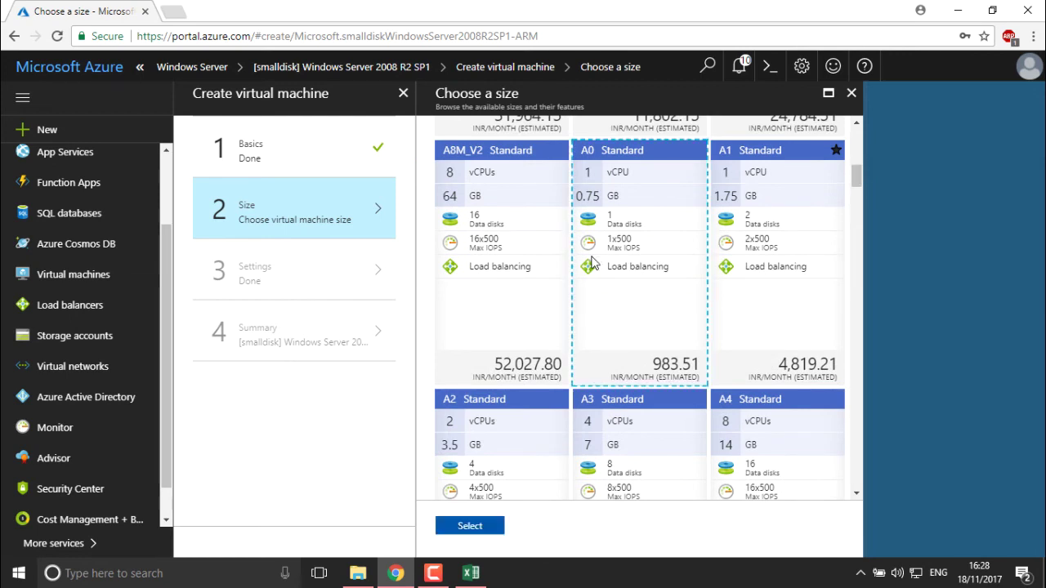
double_click(595, 262)
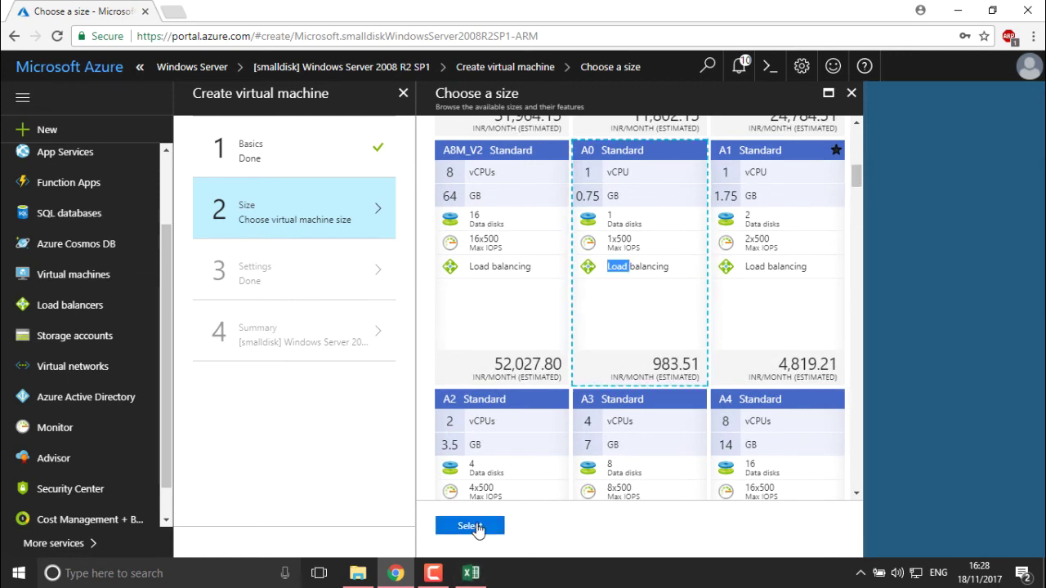
left_click(479, 527)
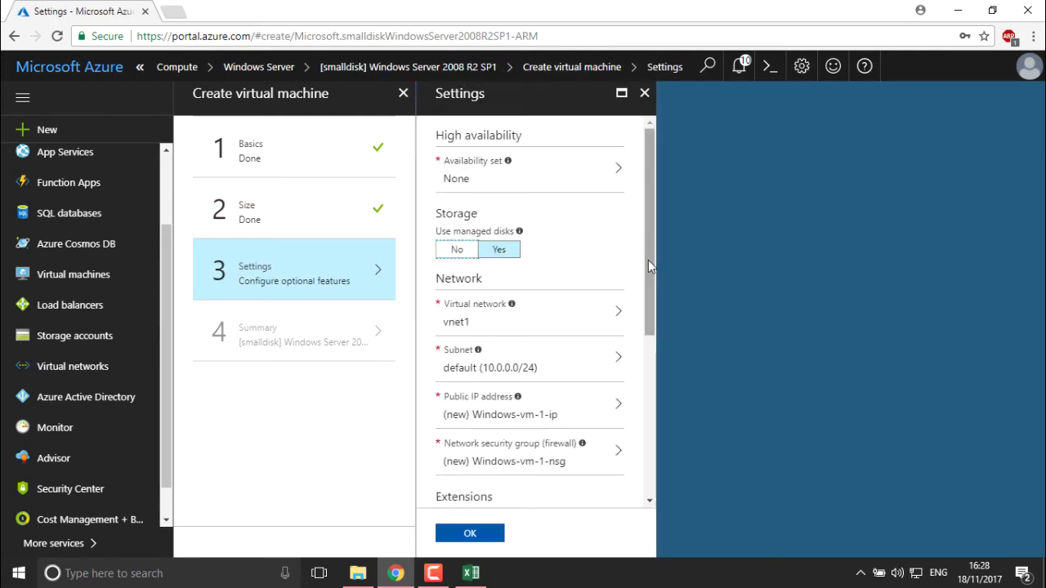
- Create a new availability set named AG1 for the virtual machine
left_click(520, 184)
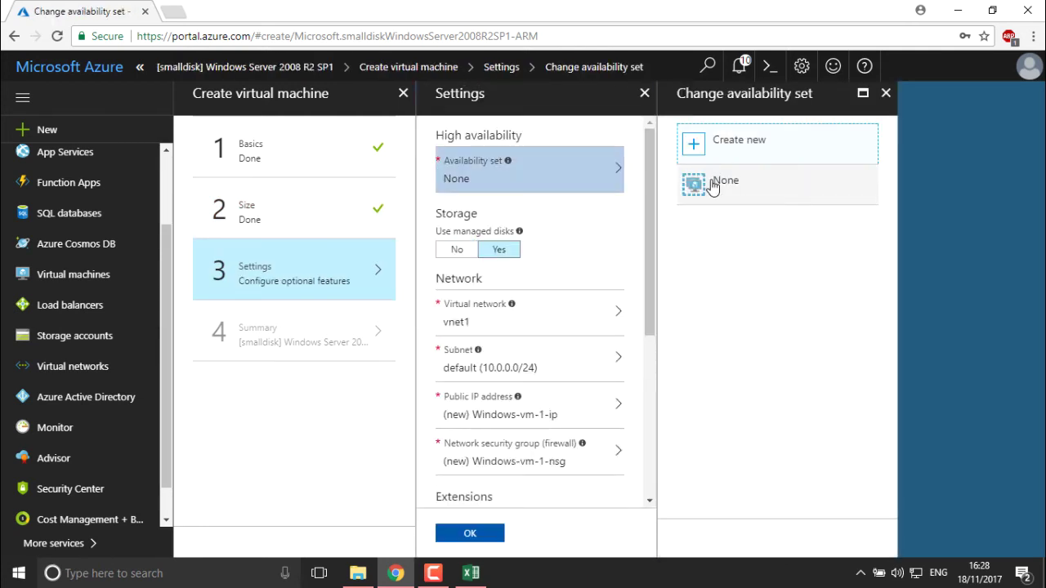
left_click(740, 149)
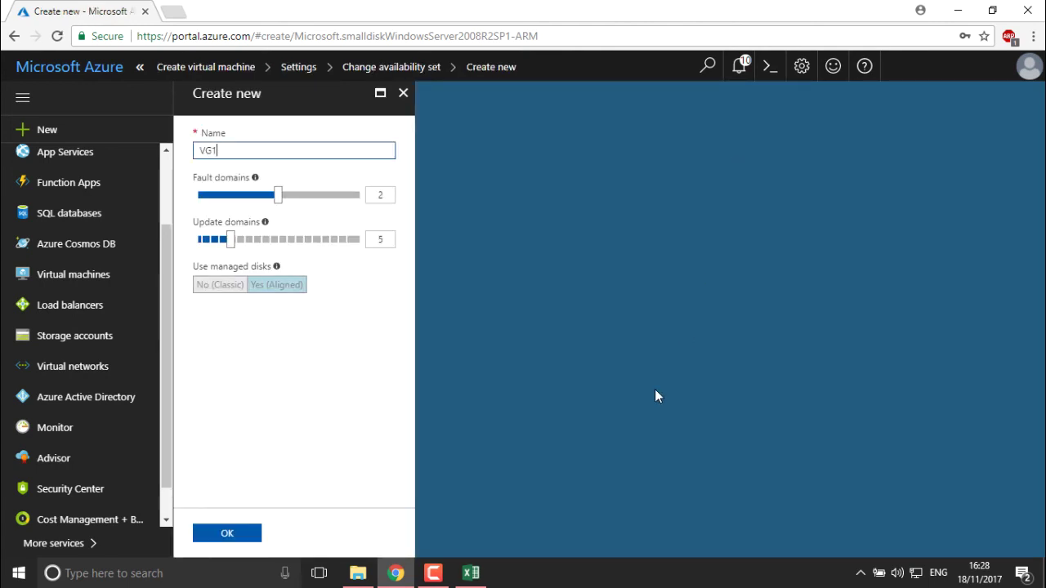
key("BackSpace")
type("A")
left_click(229, 533)
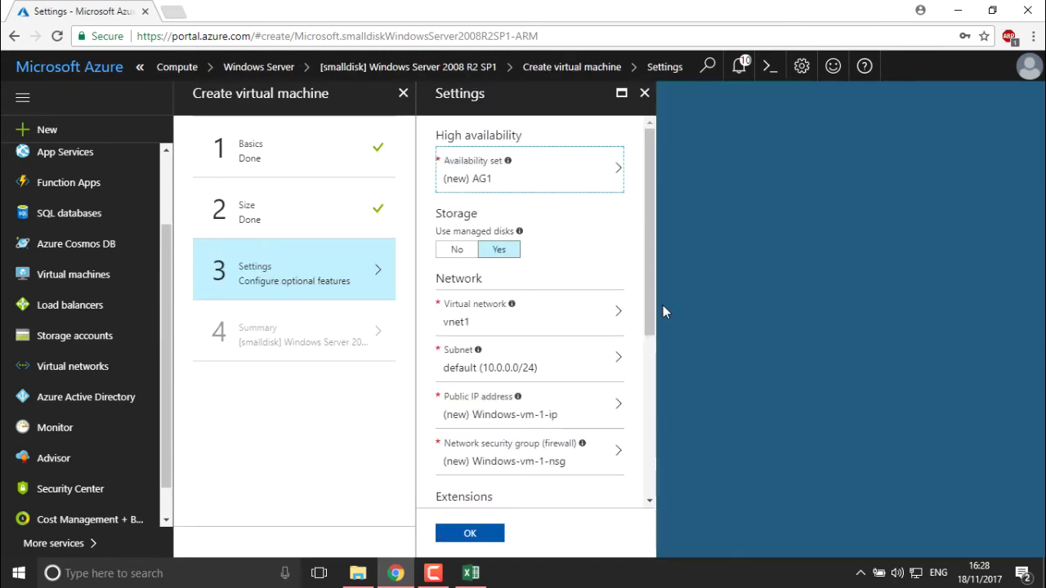
- Confirm the virtual machine settings and start creating the Standard A0 machine from the validated summary
left_click_drag(653, 317, 646, 457)
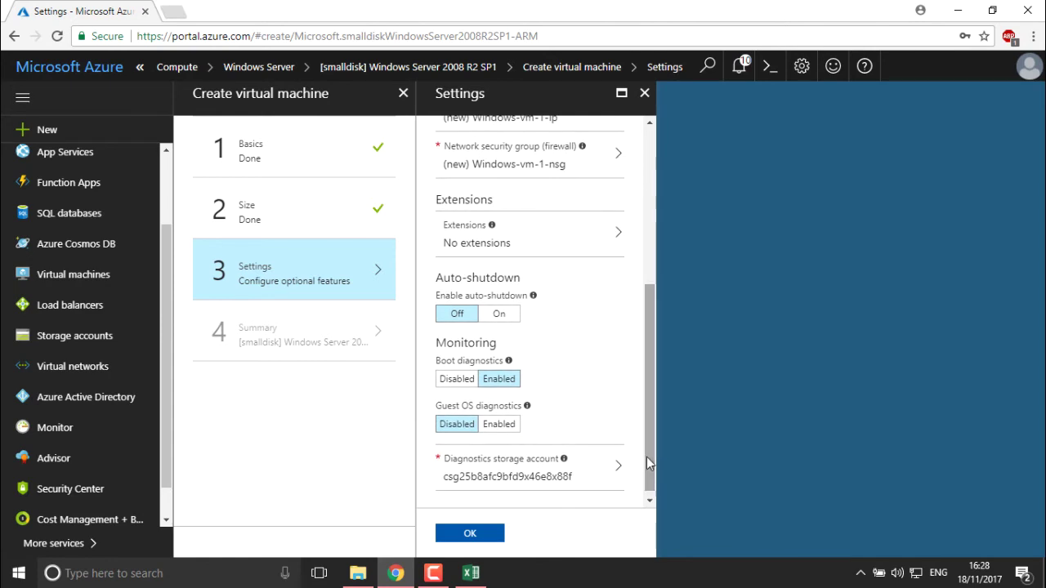
left_click(478, 536)
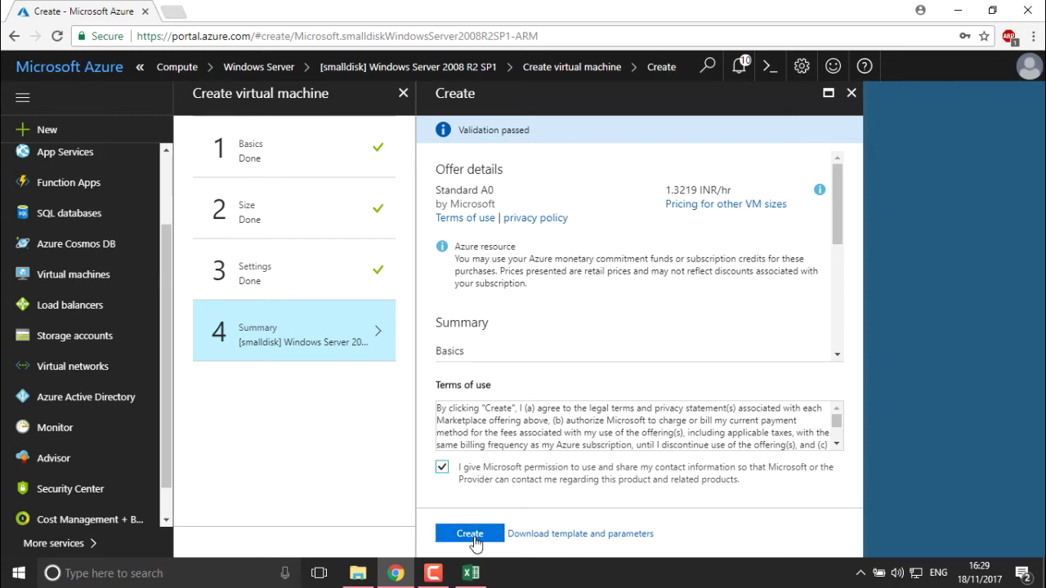
left_click(474, 539)
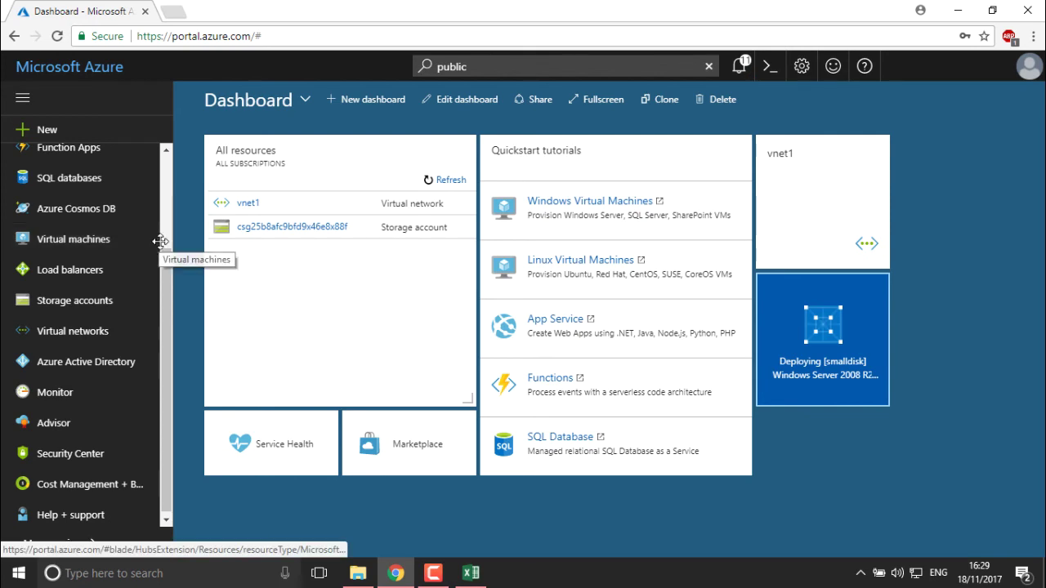
- Check the status of Windows-vm-1 in the list of virtual machines, and return to the dashboard
left_click_drag(162, 255, 179, 189)
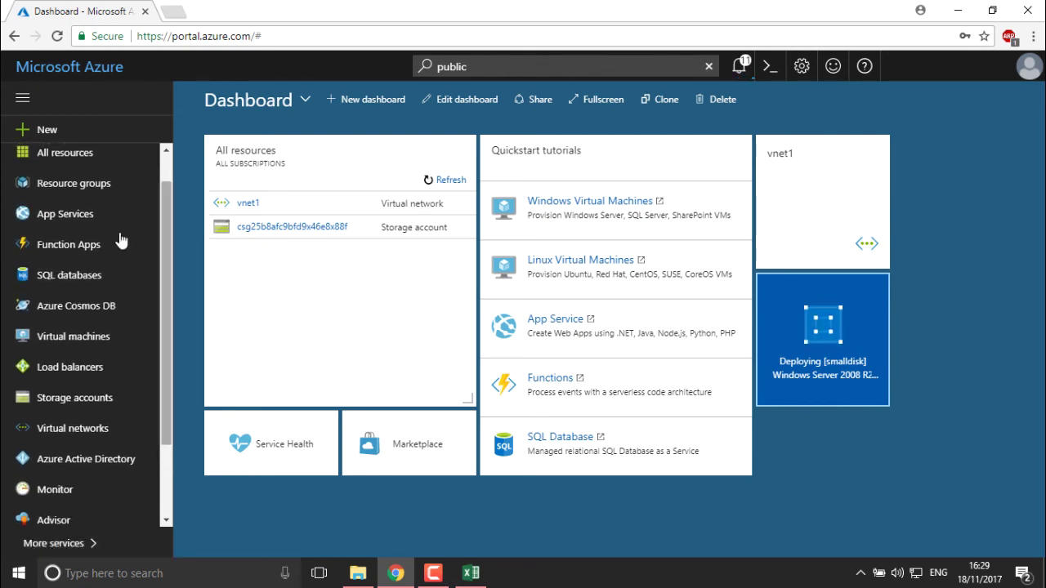
left_click(115, 347)
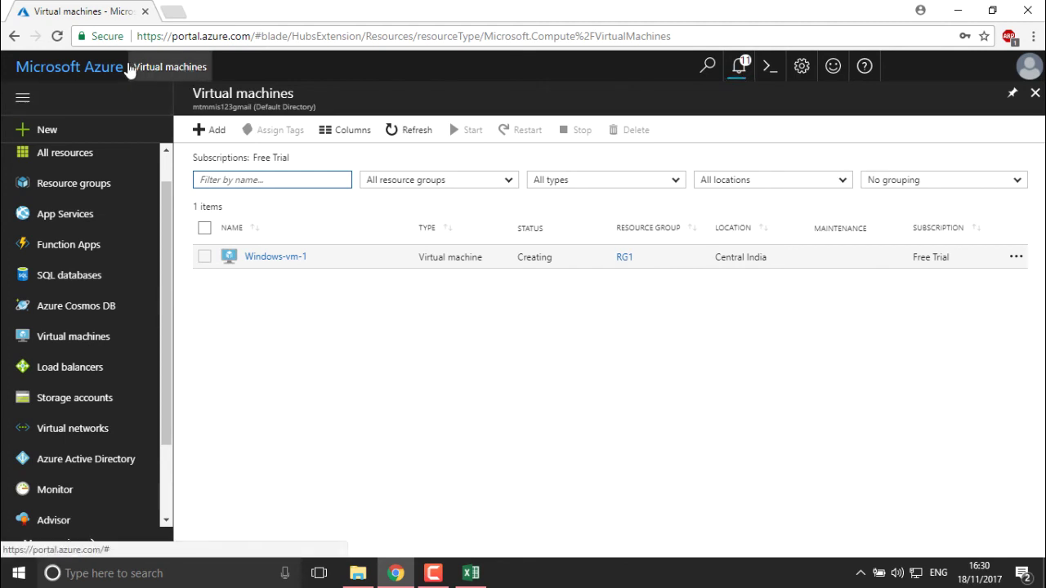
left_click(128, 69)
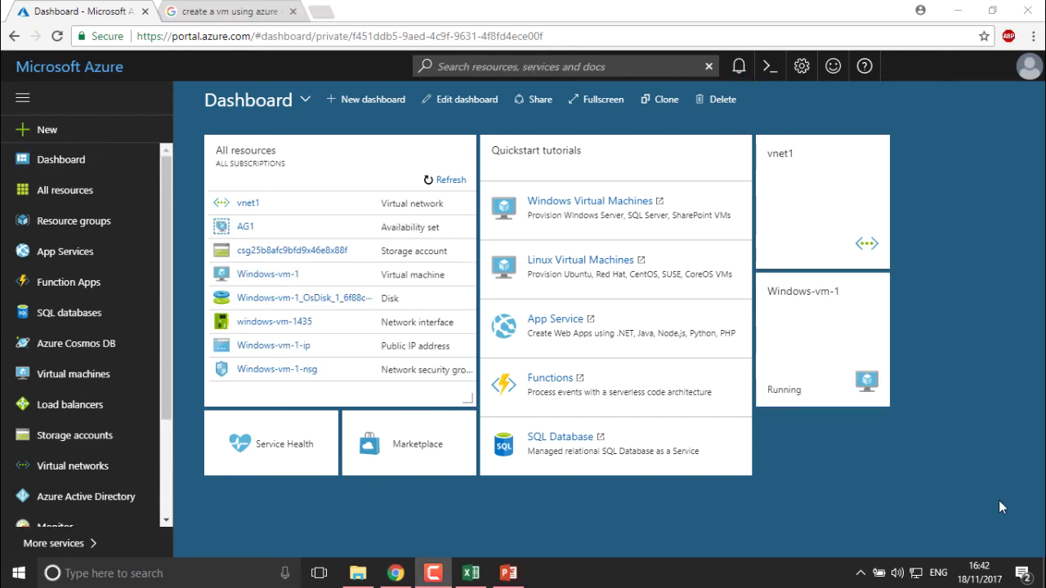
- Open the overview of the Windows-vm-1 virtual machine and copy its public IP address
left_click(836, 398)
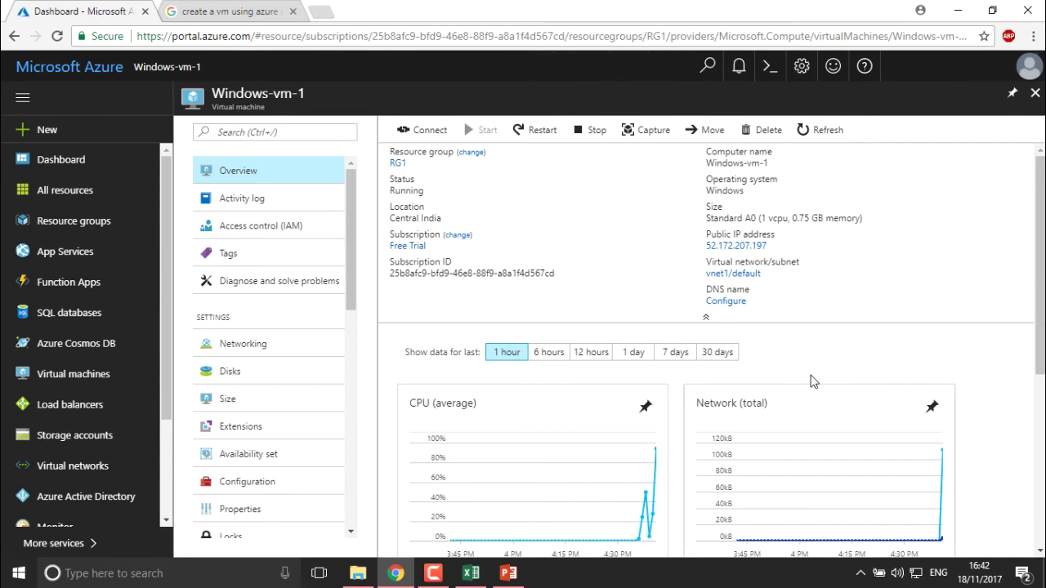
mouse_move(773, 250)
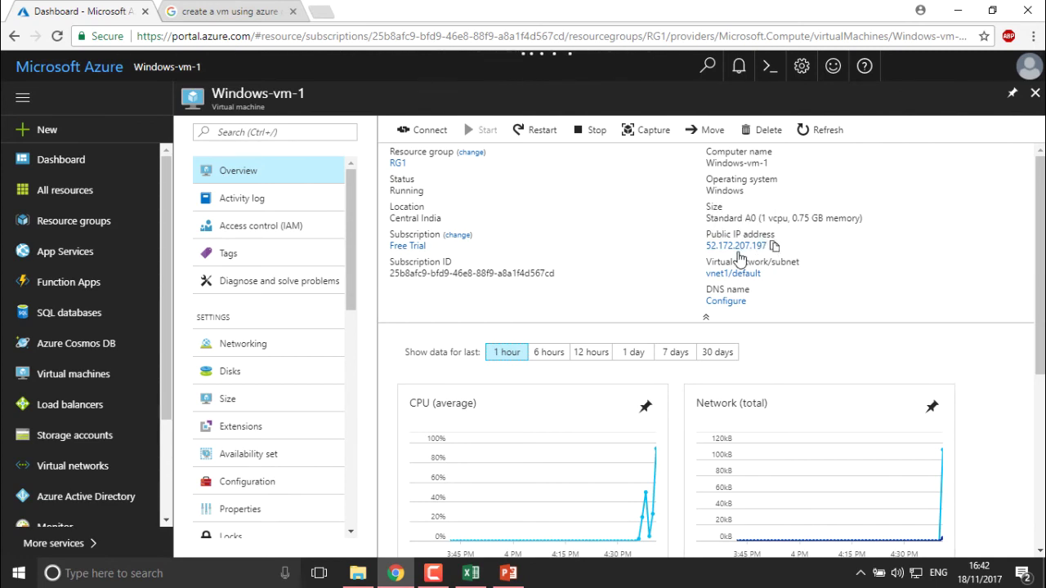
left_click(774, 247)
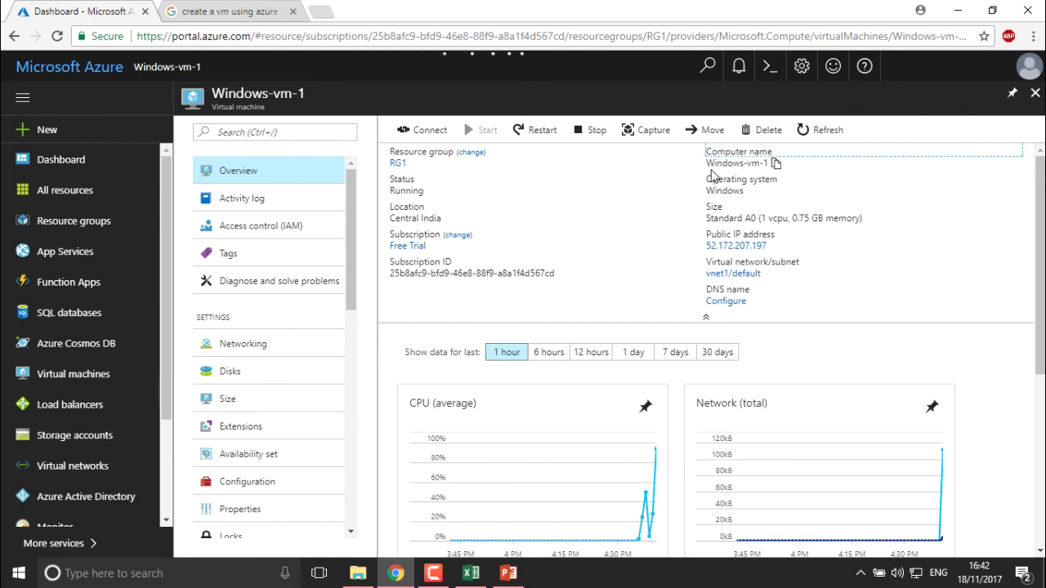
- Examine the computer name, size, and CPU and network charts in the overview of Windows-vm-1
left_click_drag(714, 165, 740, 175)
left_click(778, 201)
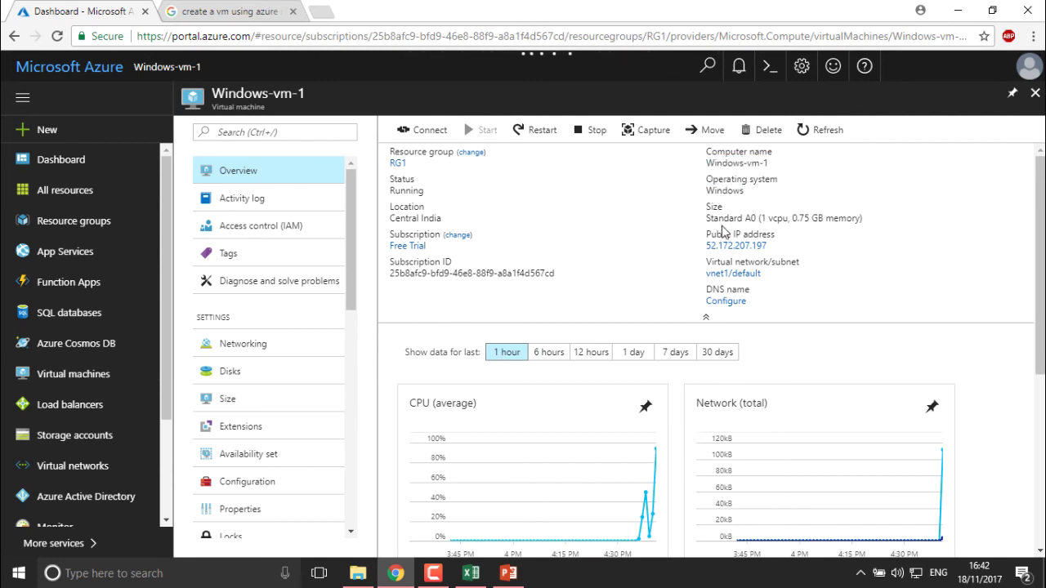
left_click_drag(719, 222, 765, 221)
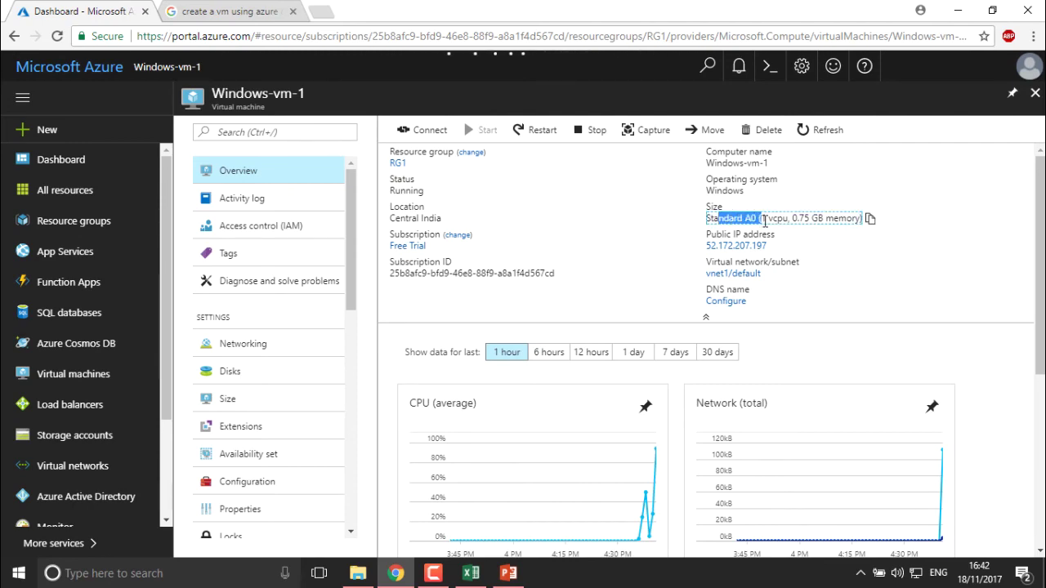
scroll(712, 351, "down", 1)
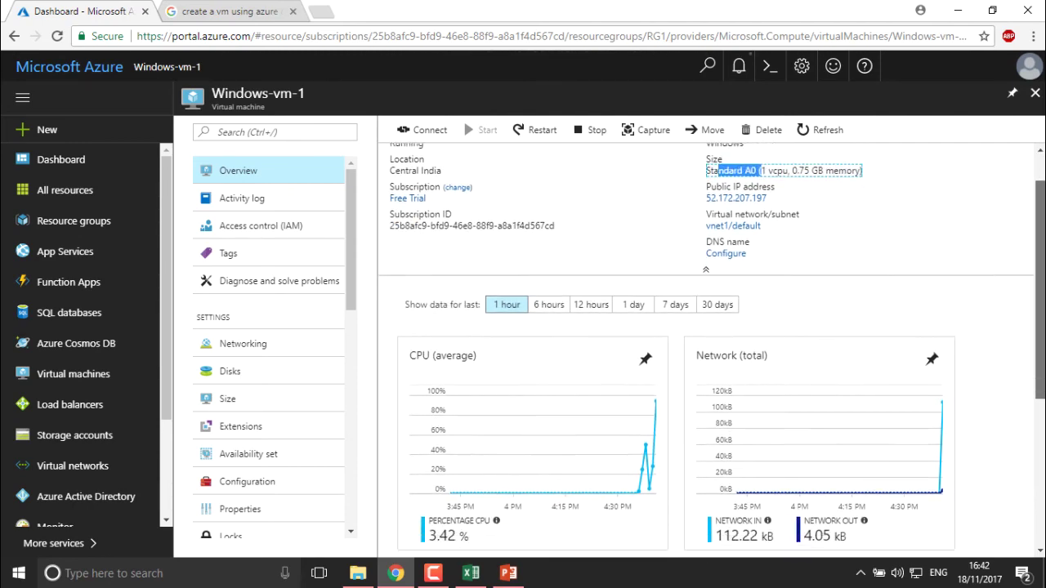
scroll(711, 245, "down", 1)
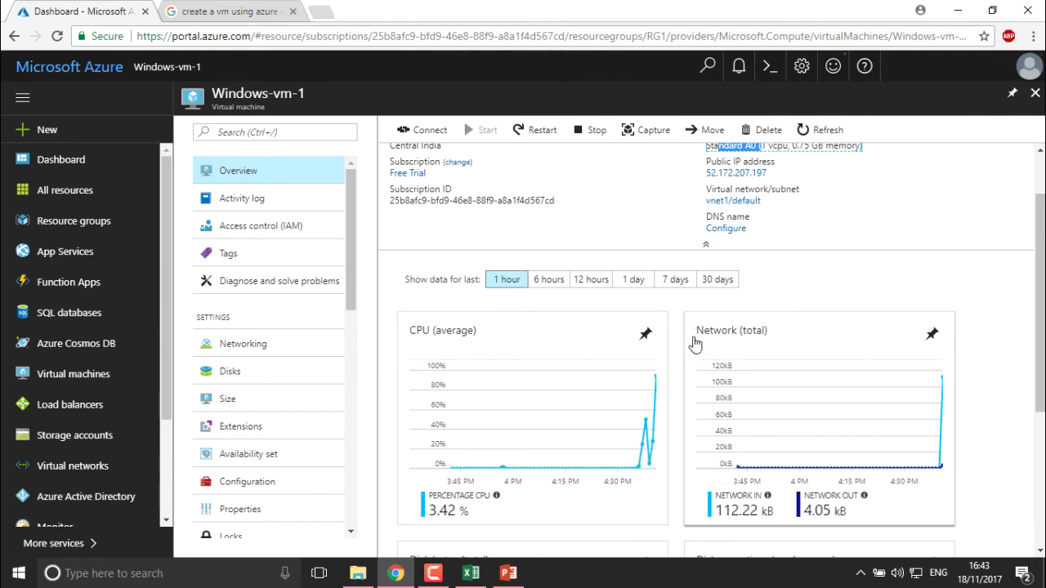
- Examine the CPU, network, disk bytes and disk operations charts of Windows-vm-1, and return to its essential details
scroll(711, 326, "down", 1)
scroll(711, 352, "down", 3)
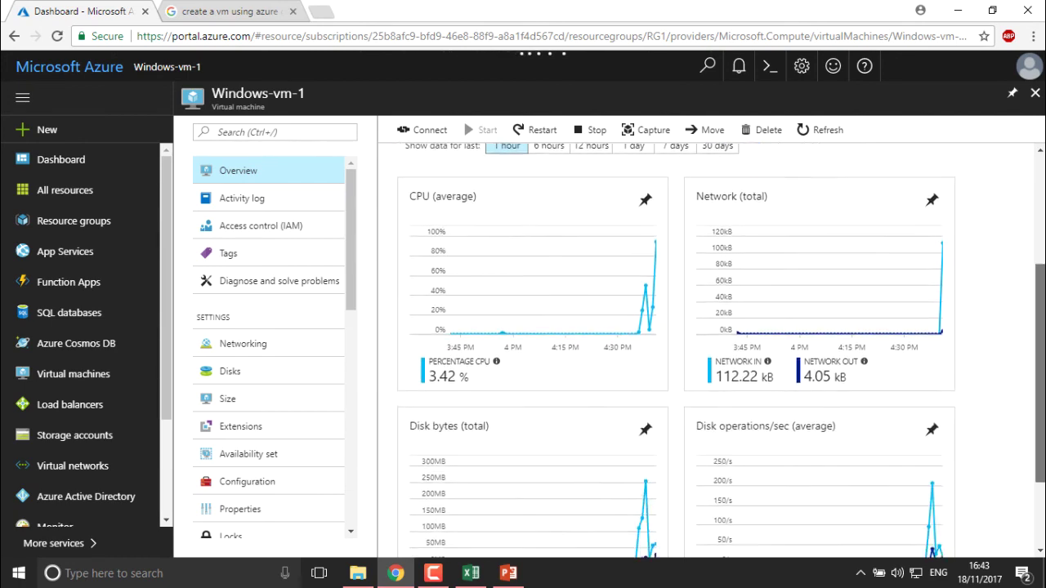
scroll(707, 344, "down", 1)
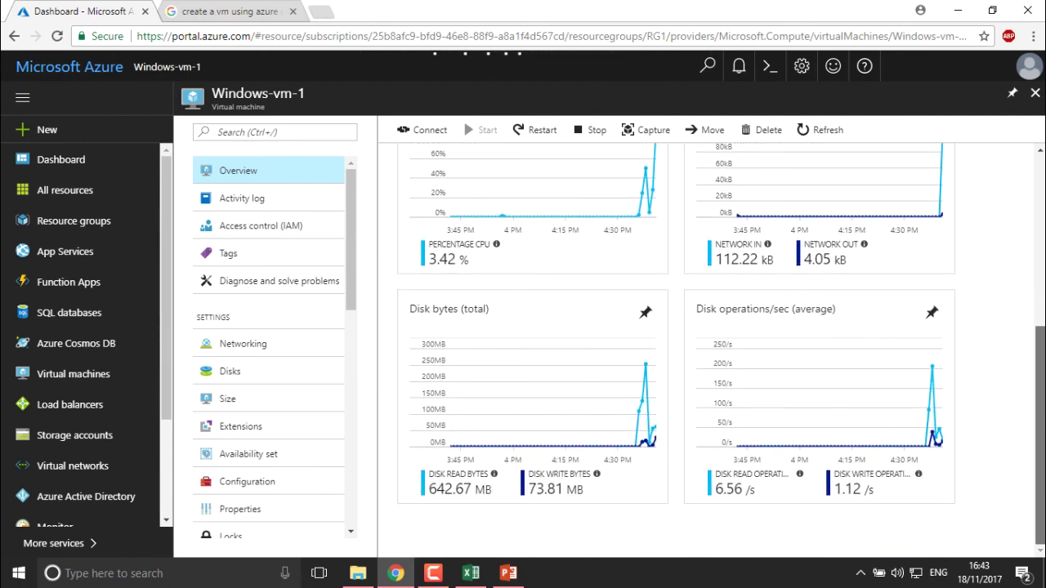
scroll(784, 392, "up", 1)
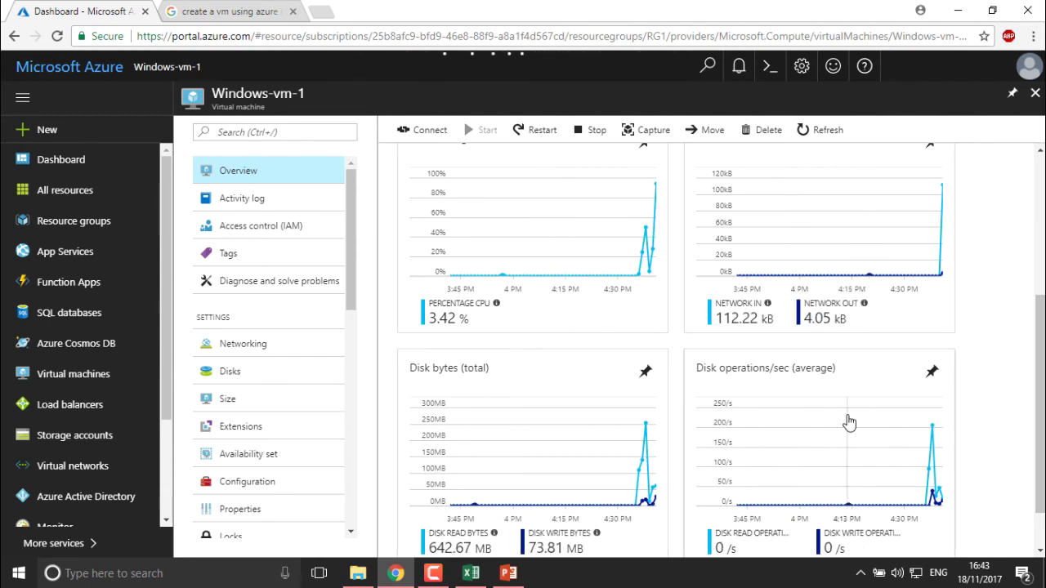
scroll(1042, 400, "down", 1)
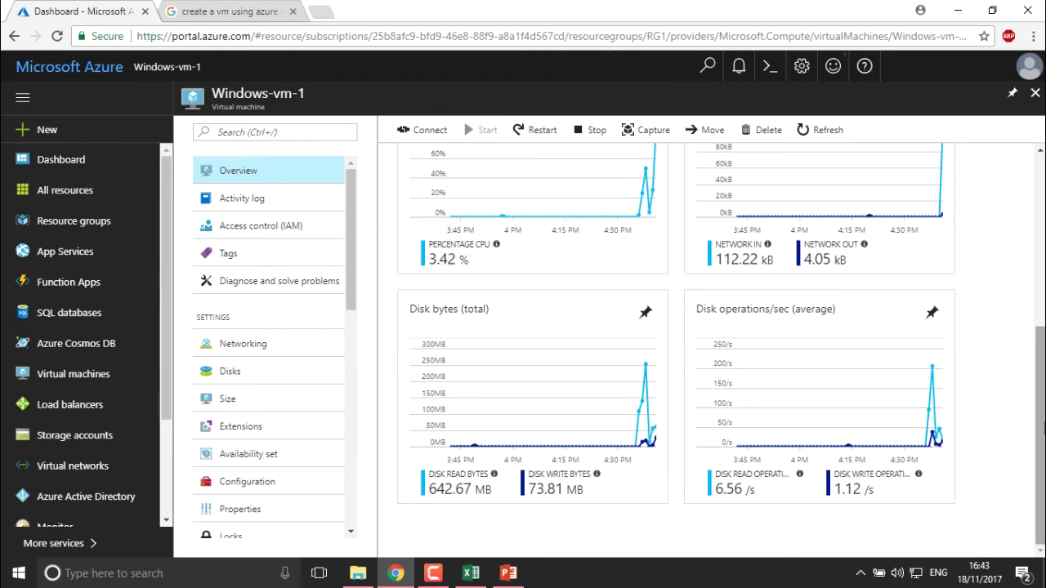
scroll(1041, 400, "up", 3)
scroll(711, 351, "up", 2)
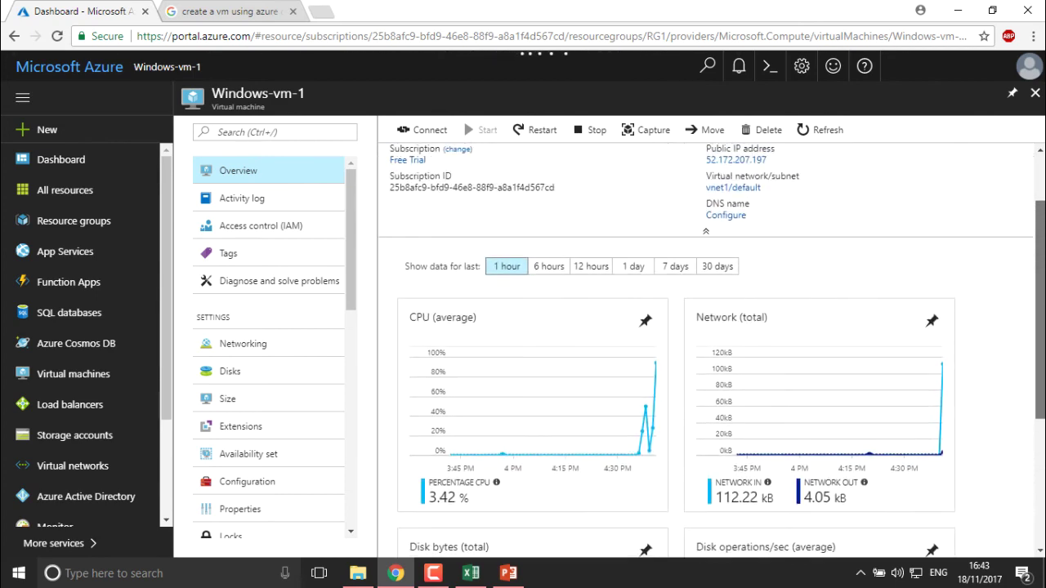
scroll(711, 351, "up", 2)
scroll(644, 283, "up", 2)
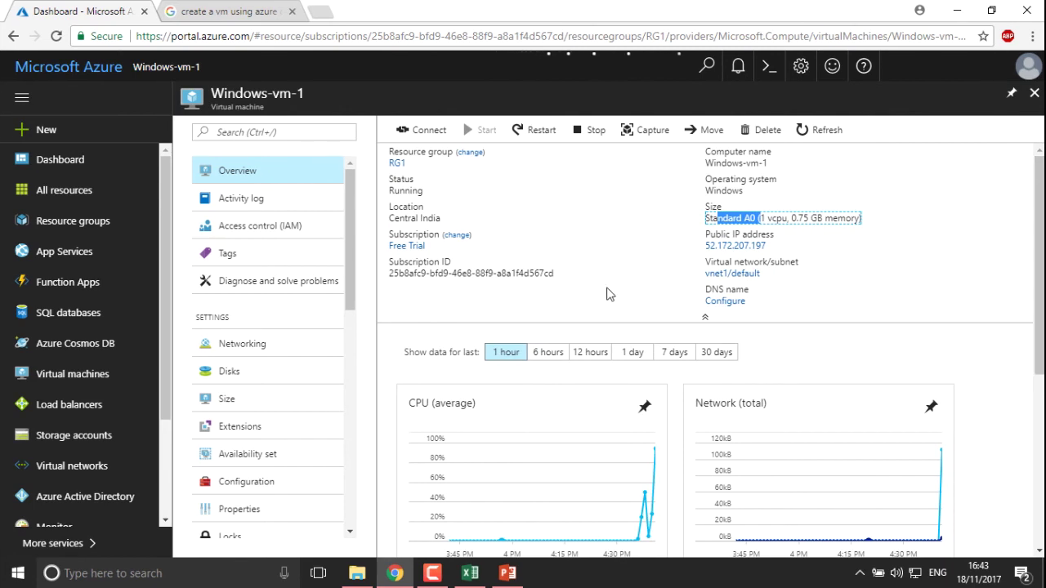
left_click(584, 219)
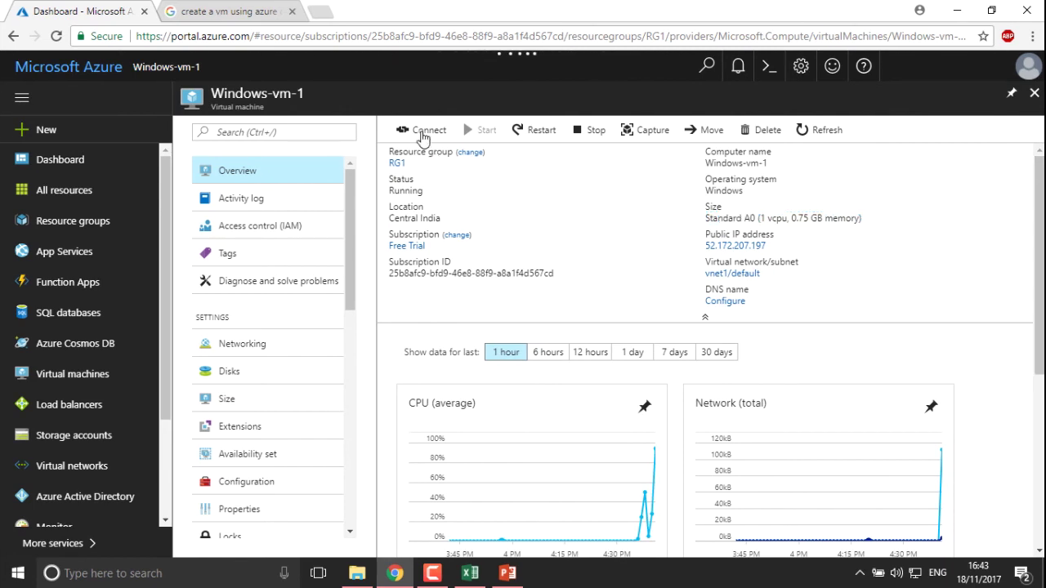
- Download and open the Remote Desktop file for Windows-vm-1, and accept connecting despite the unidentified publisher
left_click(423, 135)
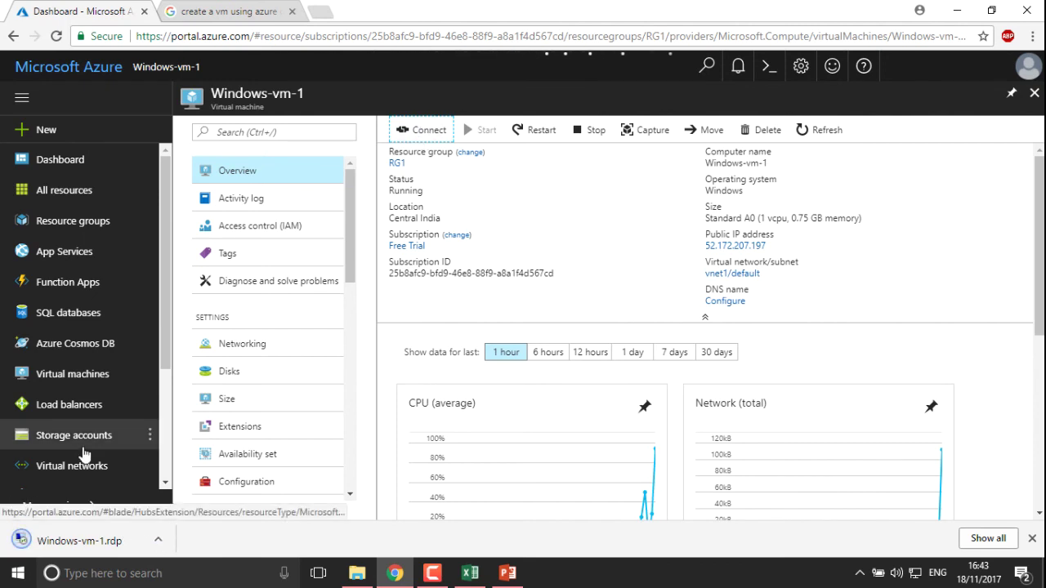
left_click(127, 550)
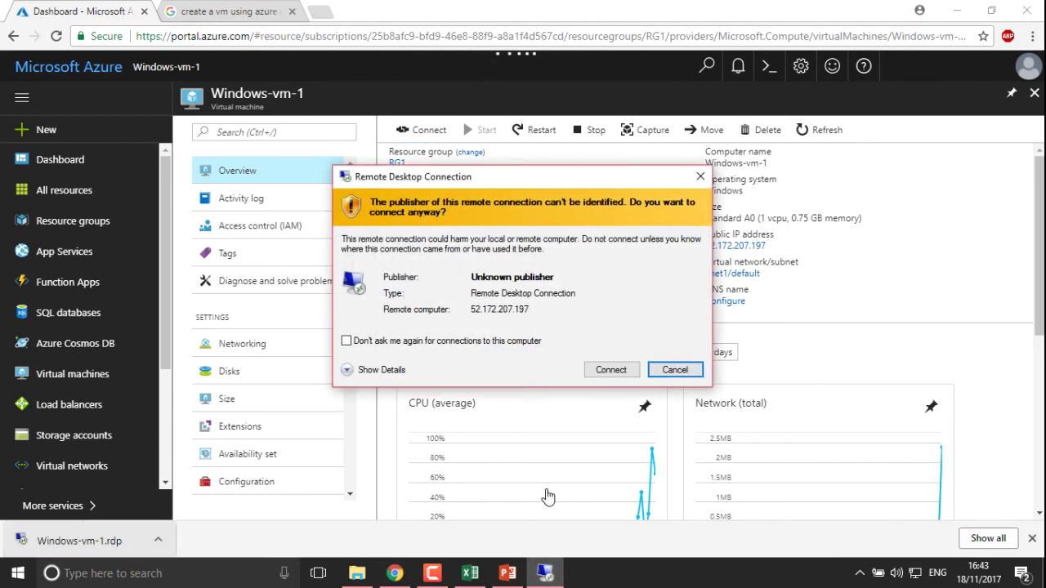
left_click(614, 376)
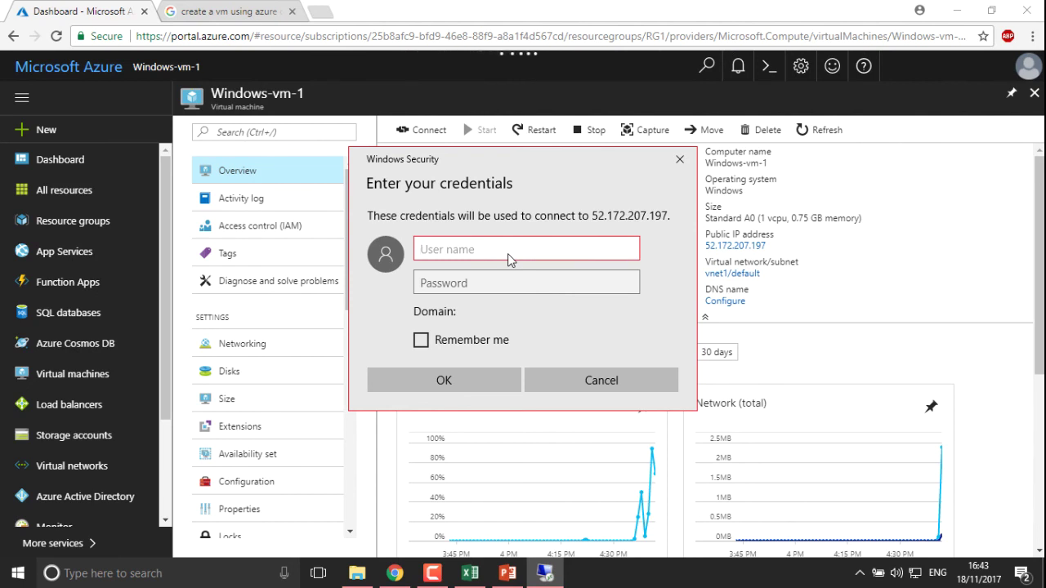
- Sign in to the remote machine as test-user-1 with the account password, and accept the untrusted certificate
type("test-user-1")
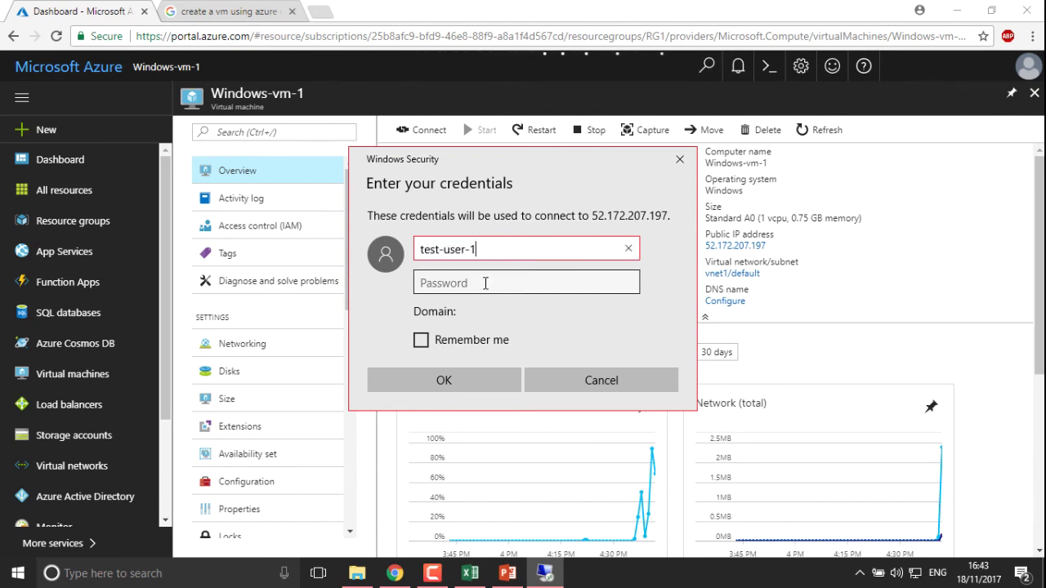
left_click(484, 286)
type("****")
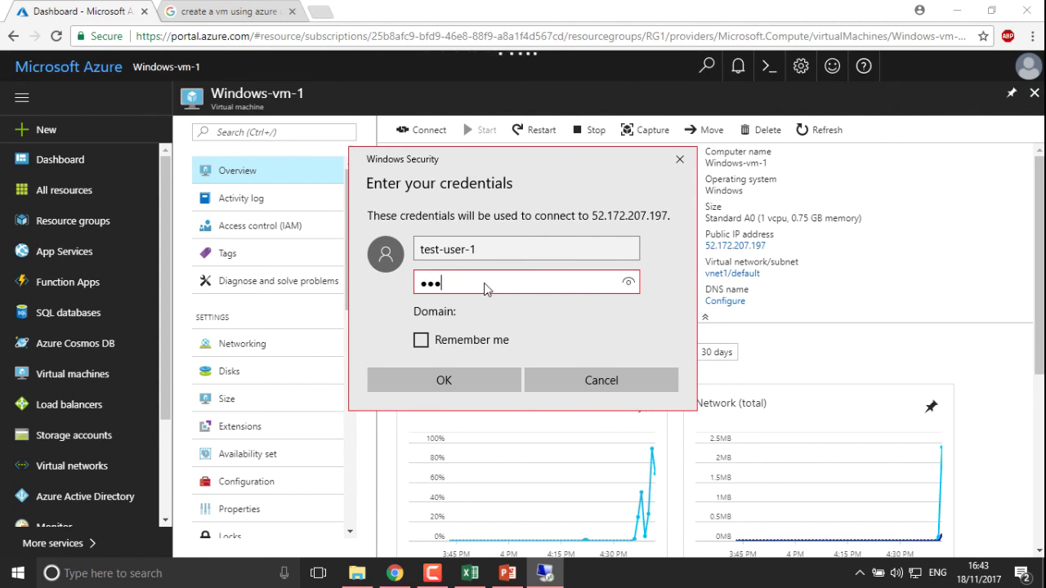
type("*******")
left_click(445, 383)
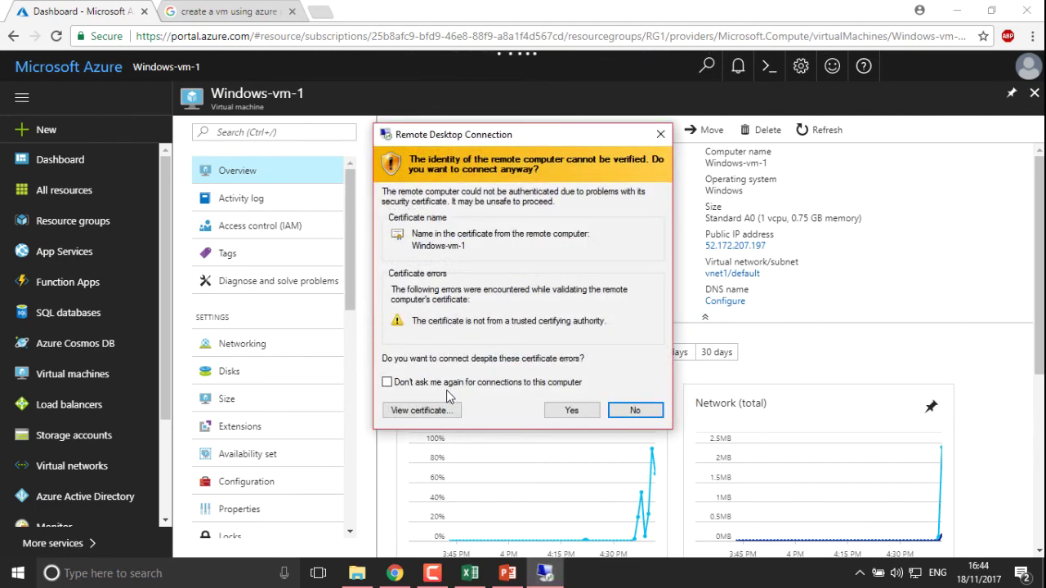
left_click(571, 411)
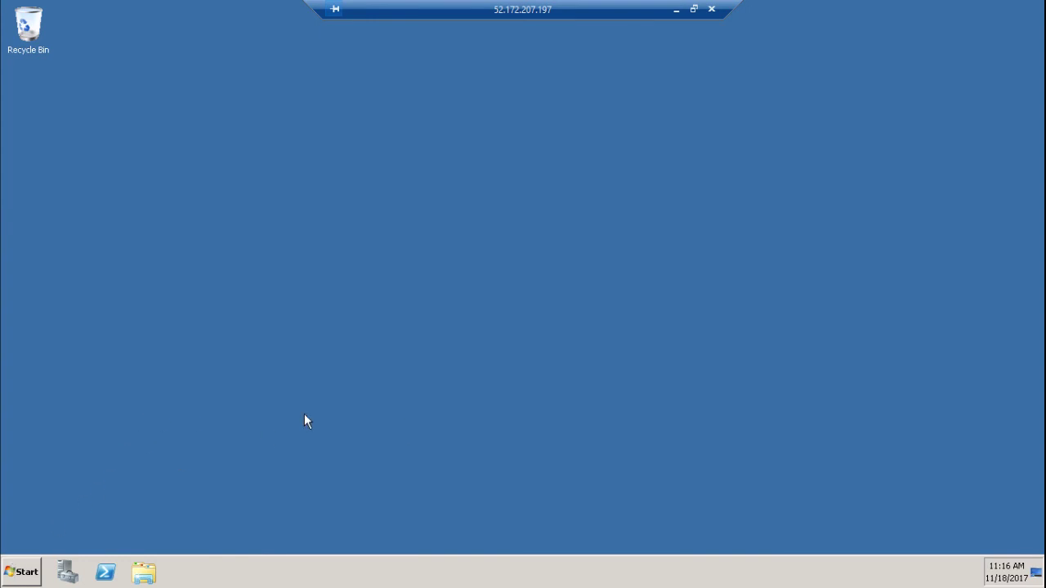
- Open a command prompt on the remote machine and run hostname to check the computer name
key("super+r")
type("cmd")
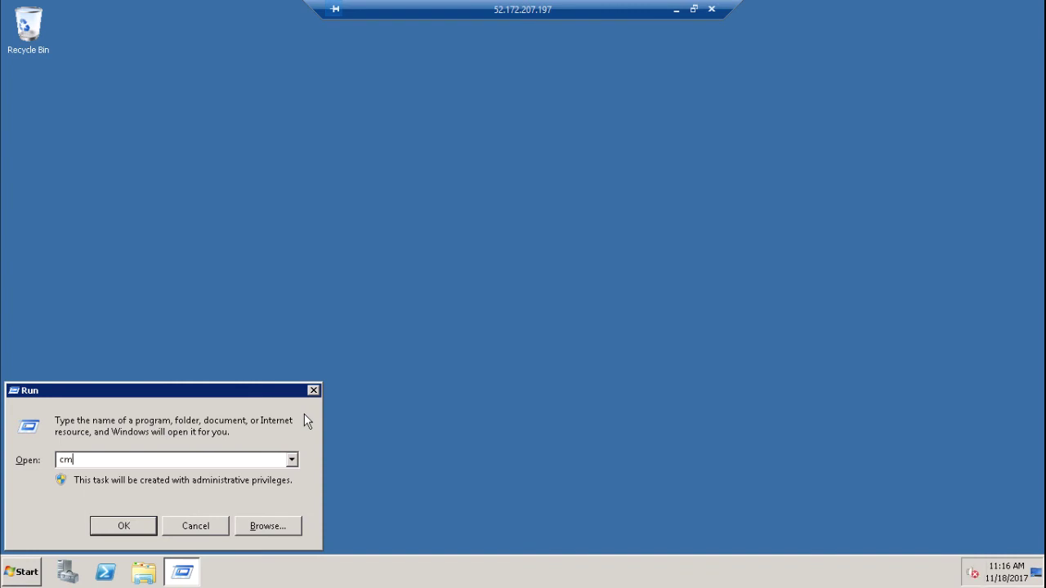
key("Return")
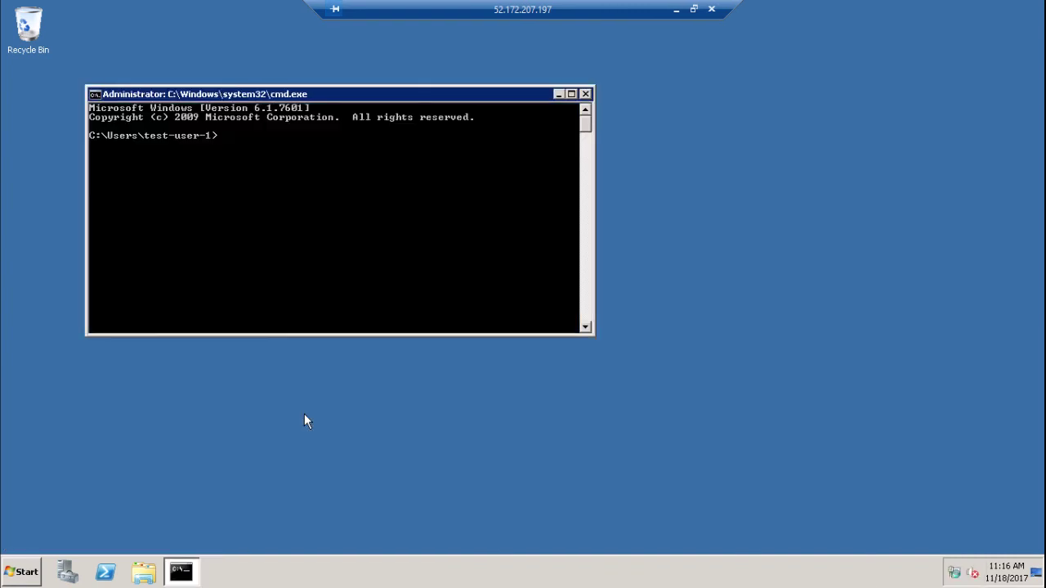
type("hostname")
key("Return")
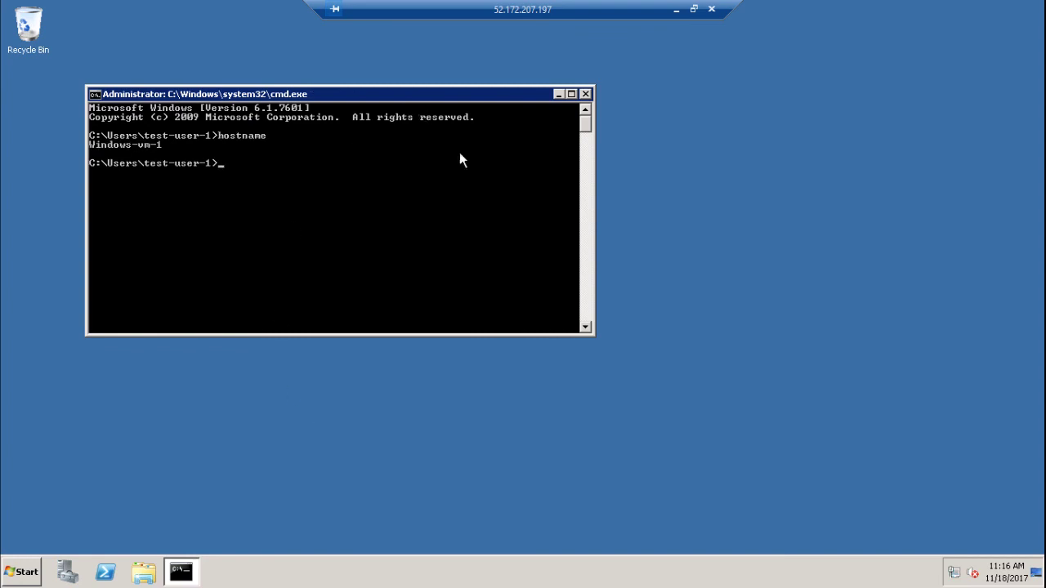
- Move the command prompt window toward the middle of the desktop and set its raster font size to 12 x 16
left_click_drag(406, 96, 529, 177)
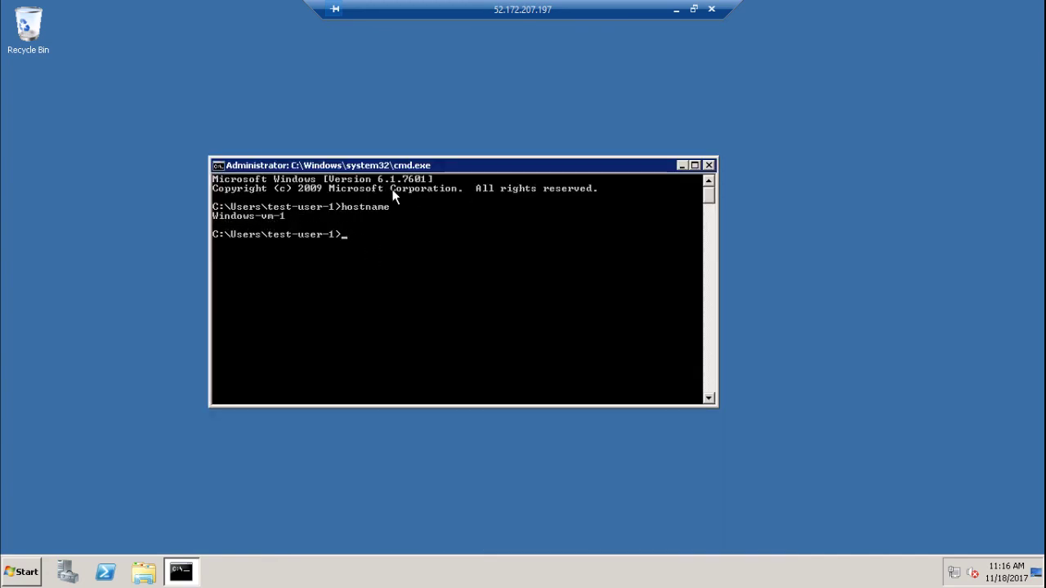
right_click(425, 163)
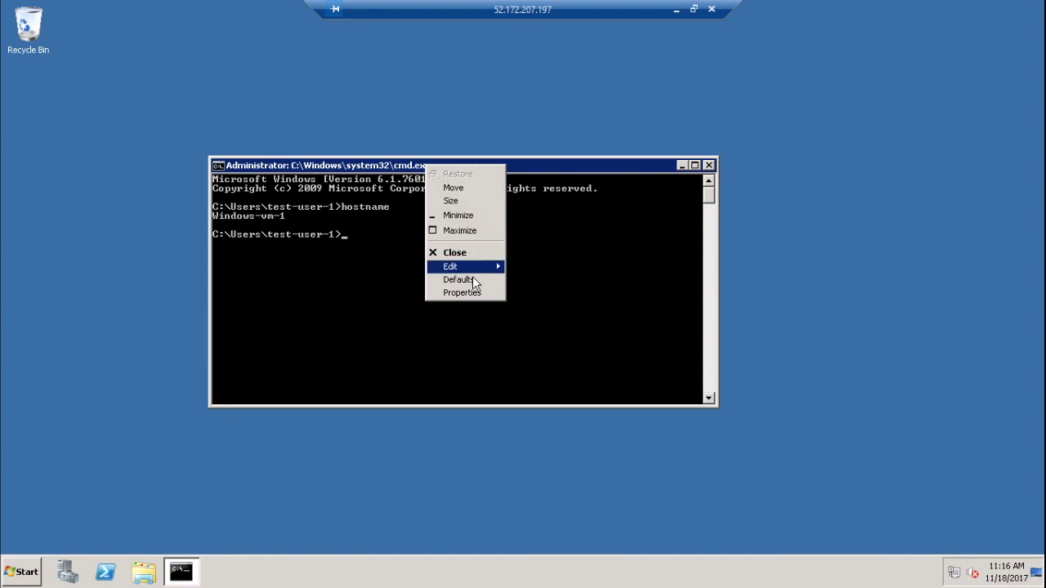
left_click(476, 292)
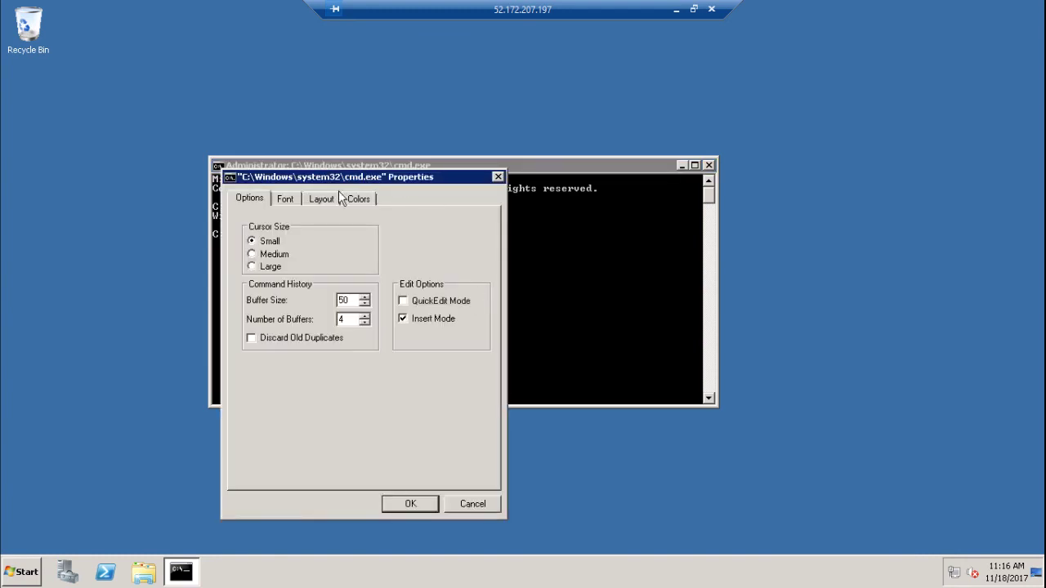
left_click(287, 199)
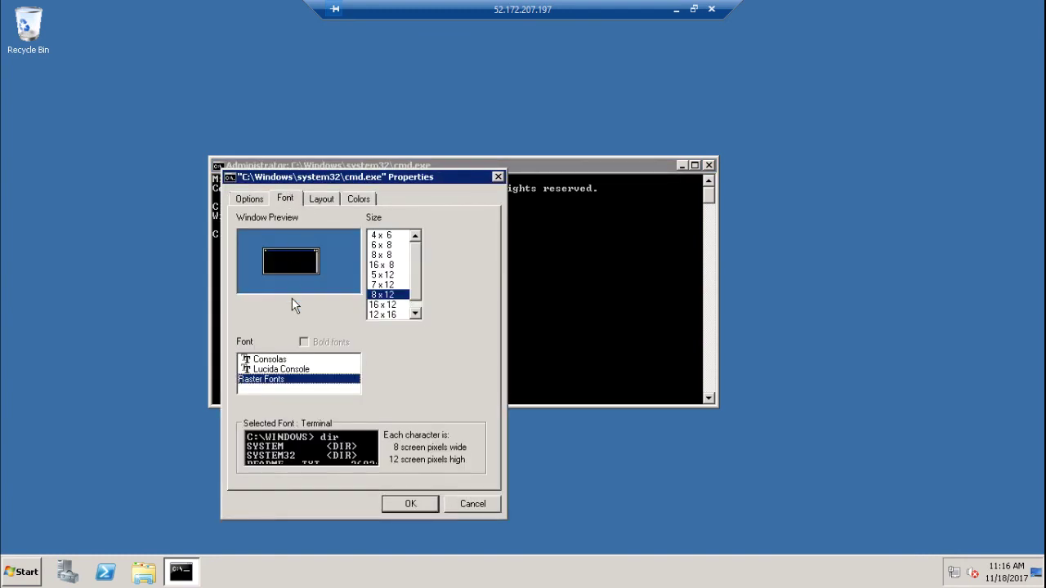
left_click(384, 315)
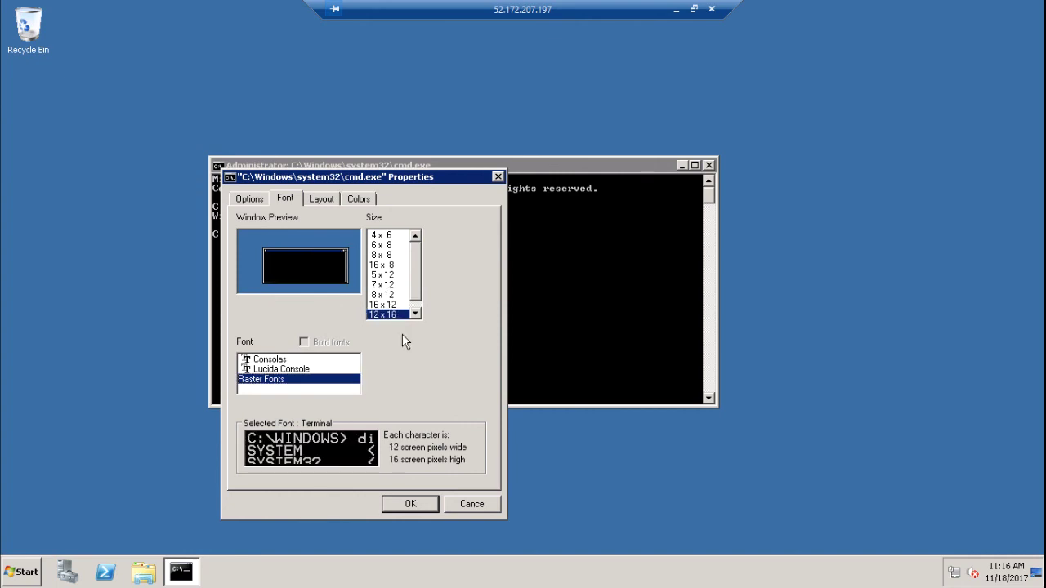
left_click(413, 504)
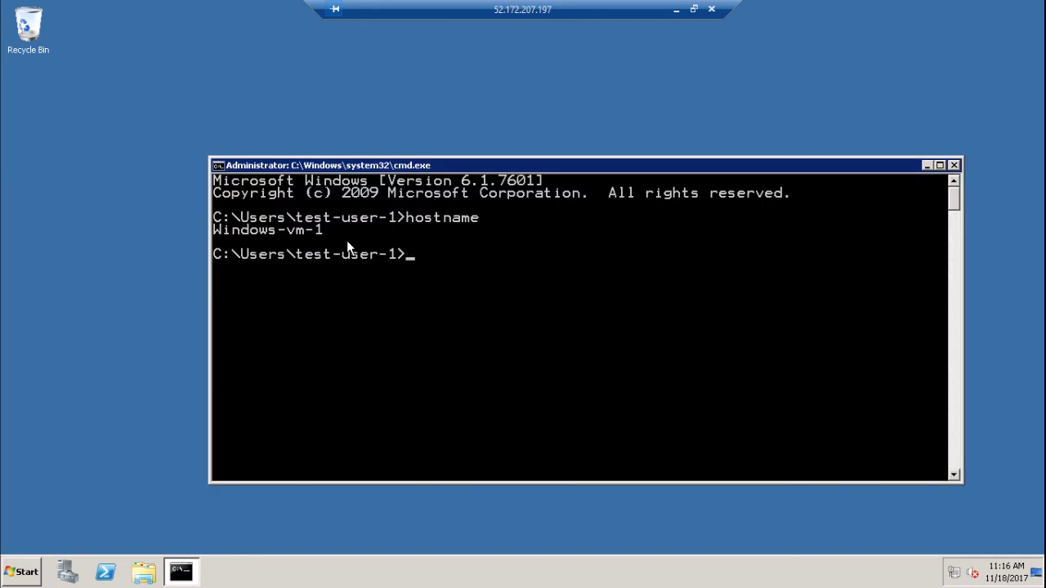
- Run ipconfig to check the machine's IP configuration in an enlarged command prompt, and close the window
type("ipconfig")
key("Return")
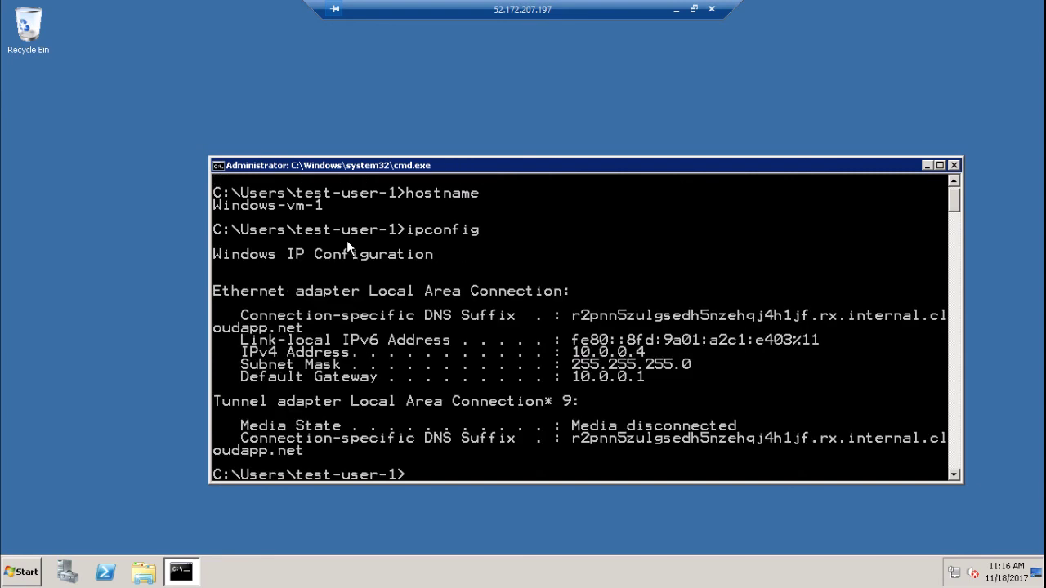
double_click(598, 165)
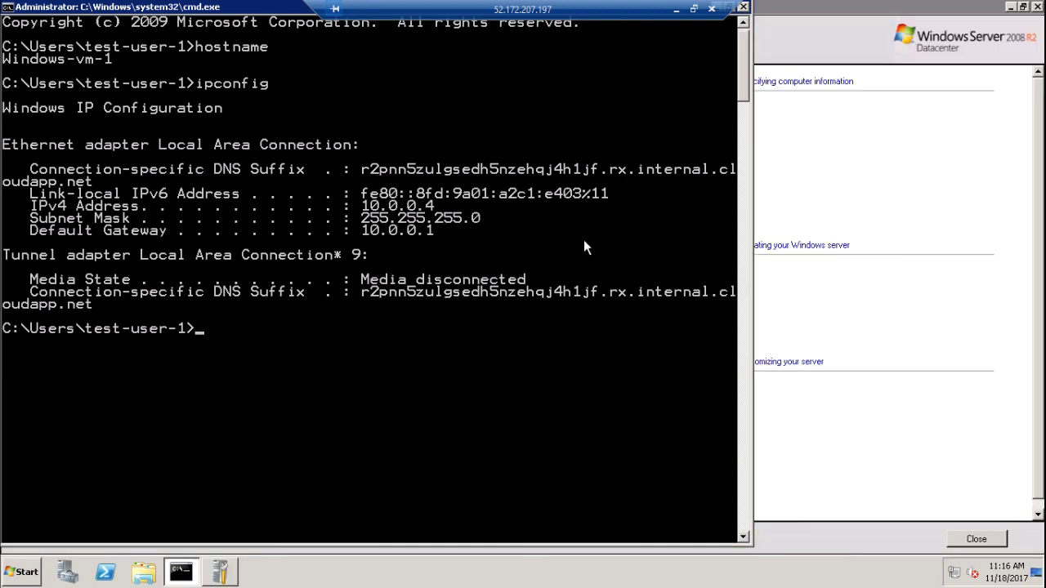
left_click(743, 8)
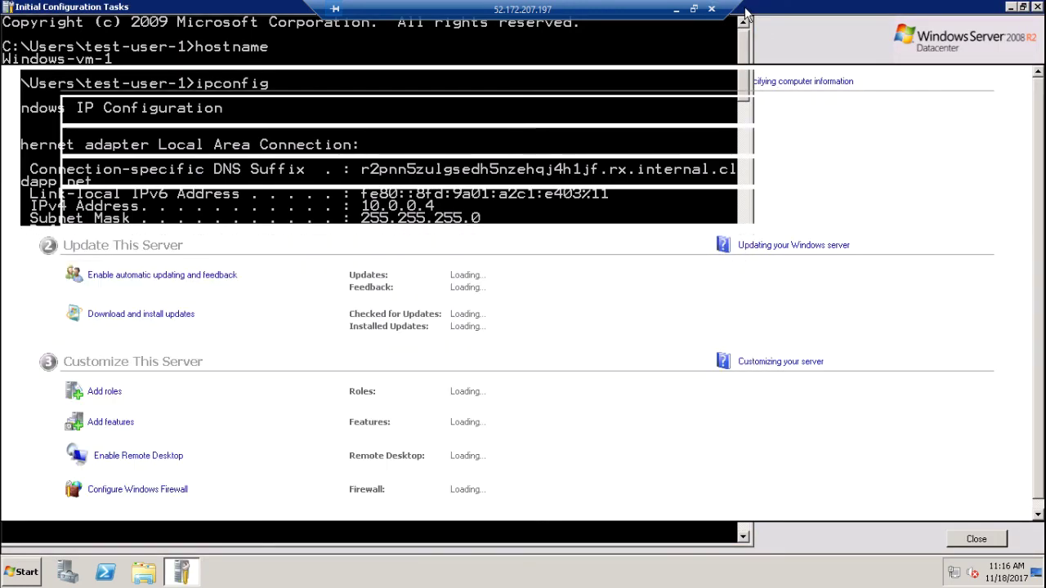